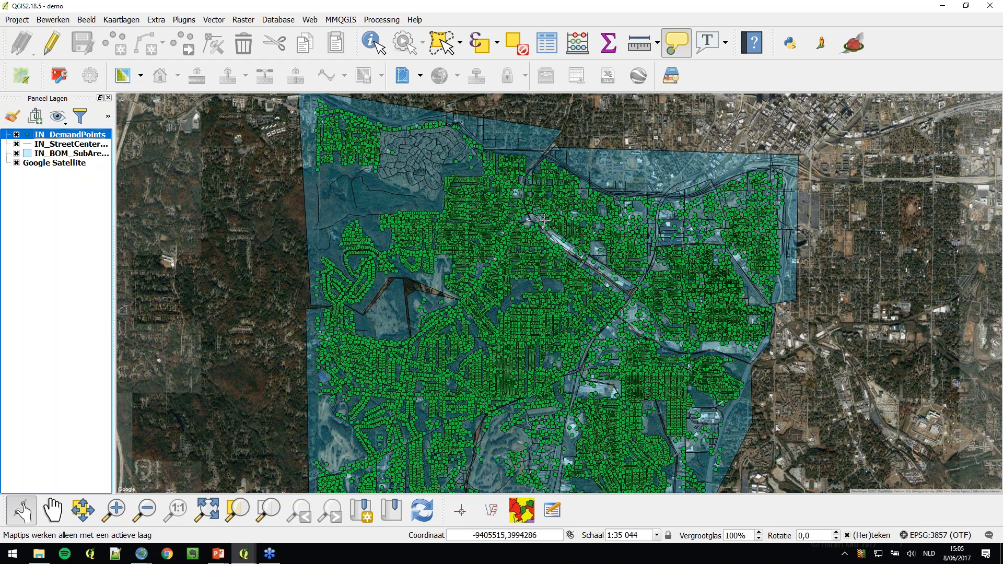
Review the attribute table of the IN_DemandPoints layer and hide the Google Satellite layer.
{"action": "key", "text": "F6"}
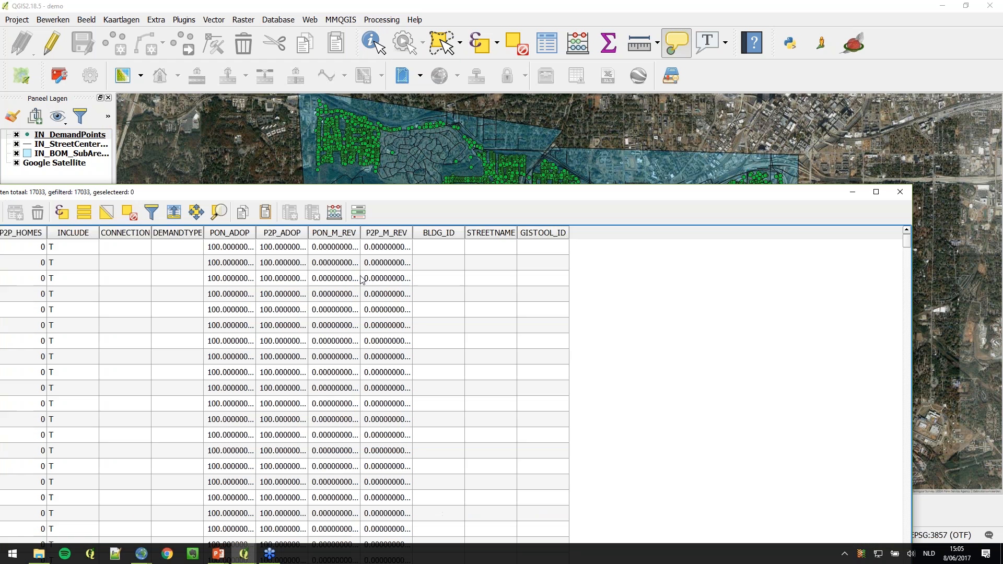
{"action": "left_click", "coordinate": [901, 191]}
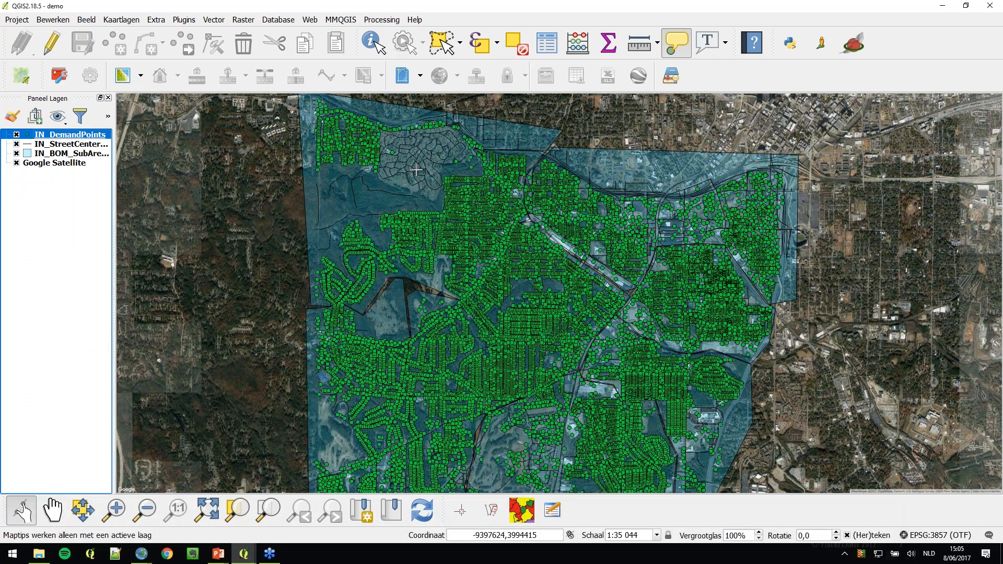
{"action": "left_click", "coordinate": [17, 163]}
Identify the polygons of the IN_BOM_SubAreas layer one by one to read each sub-area's name.
{"action": "left_click", "coordinate": [62, 153]}
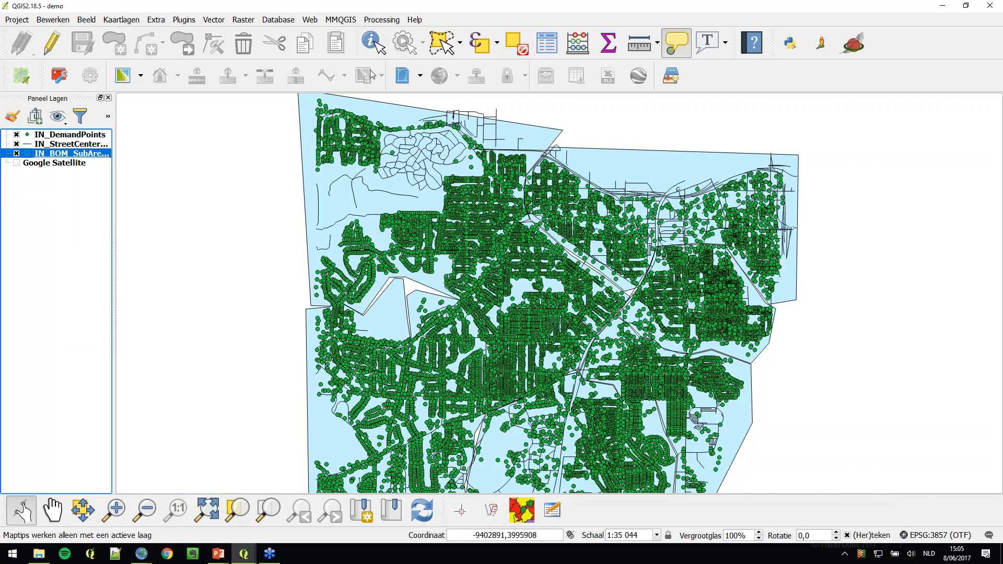
{"action": "left_click", "coordinate": [375, 43]}
{"action": "left_click", "coordinate": [264, 236]}
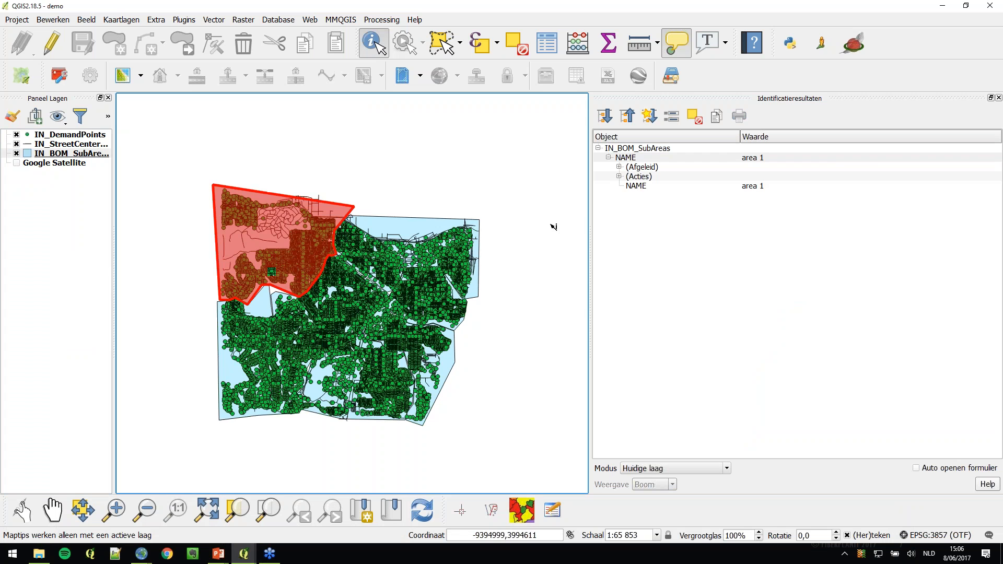
{"action": "left_click_drag", "start_coordinate": [591, 222], "coordinate": [815, 226]}
{"action": "left_click", "coordinate": [545, 204]}
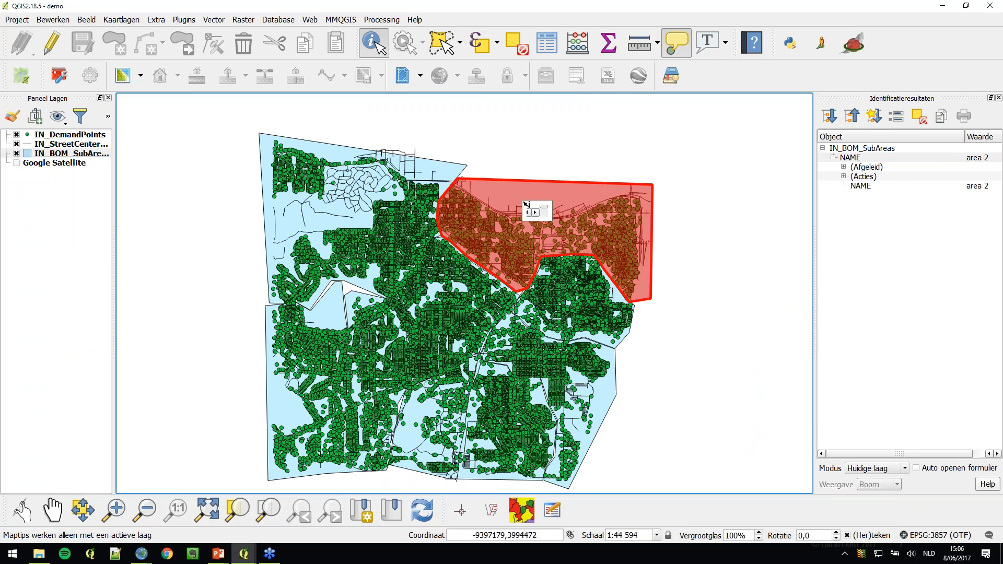
{"action": "left_click", "coordinate": [575, 290]}
{"action": "left_click", "coordinate": [477, 308]}
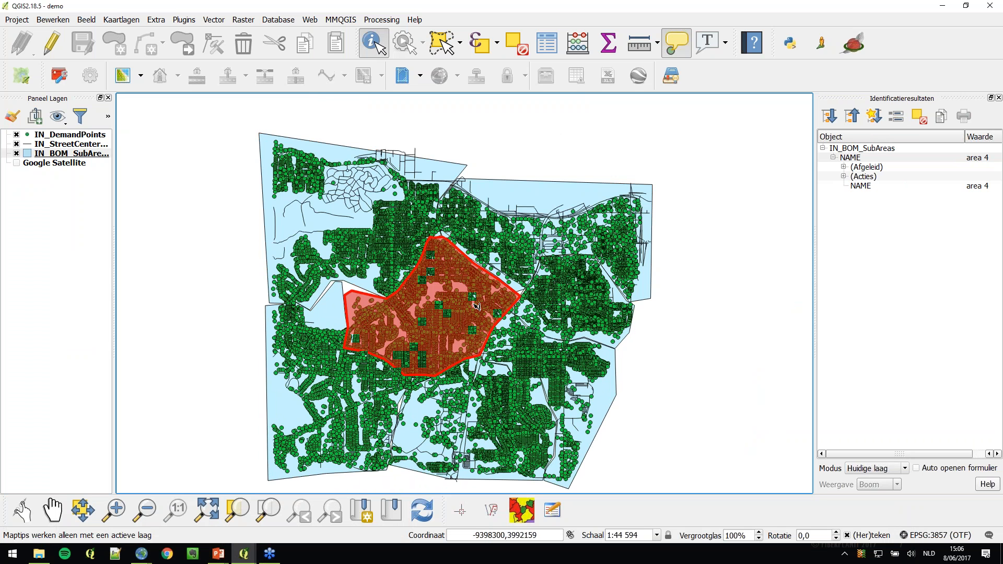
{"action": "left_click", "coordinate": [347, 371]}
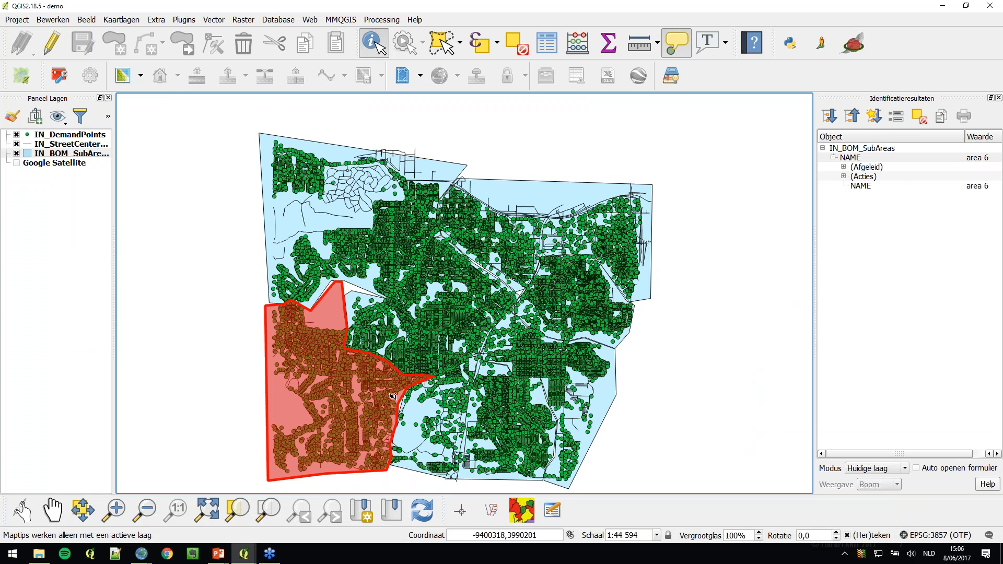
{"action": "left_click", "coordinate": [430, 406]}
{"action": "left_click", "coordinate": [569, 387]}
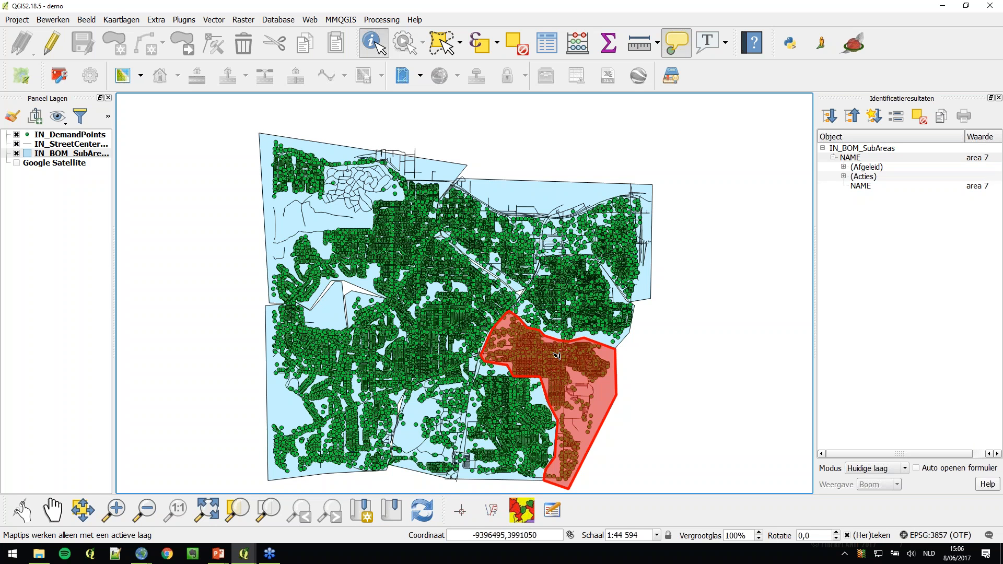
{"action": "left_click", "coordinate": [494, 151]}
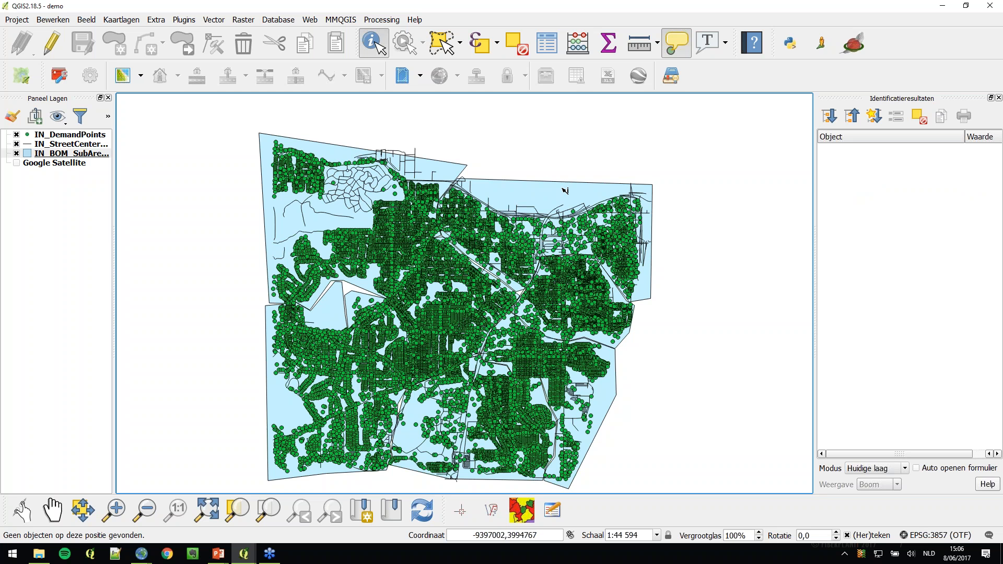
Switch to the empty FiberPlanIT Simulator workspace and start a new area named "Test area".
{"action": "mouse_move", "coordinate": [141, 554]}
{"action": "left_click", "coordinate": [176, 510]}
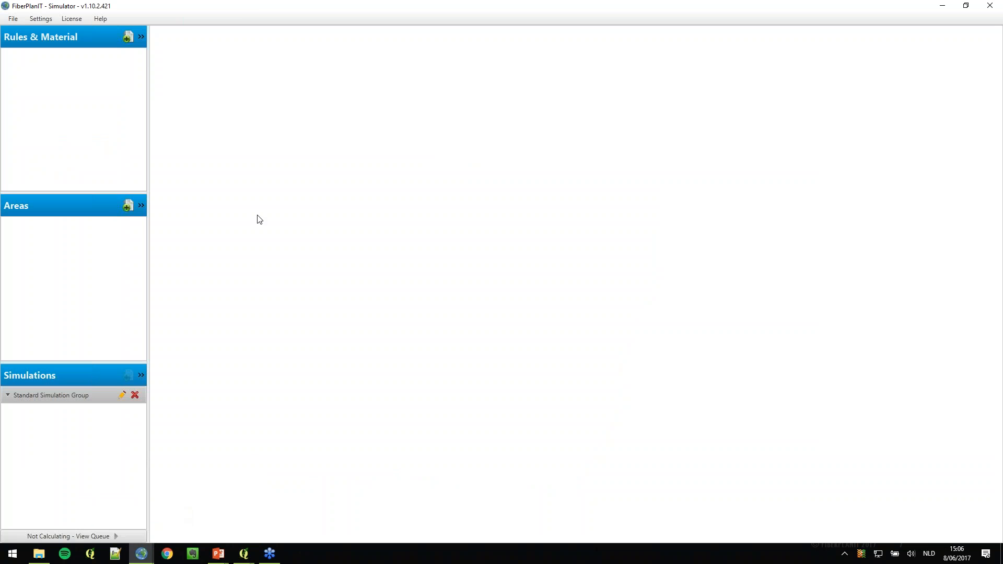
{"action": "left_click", "coordinate": [127, 208]}
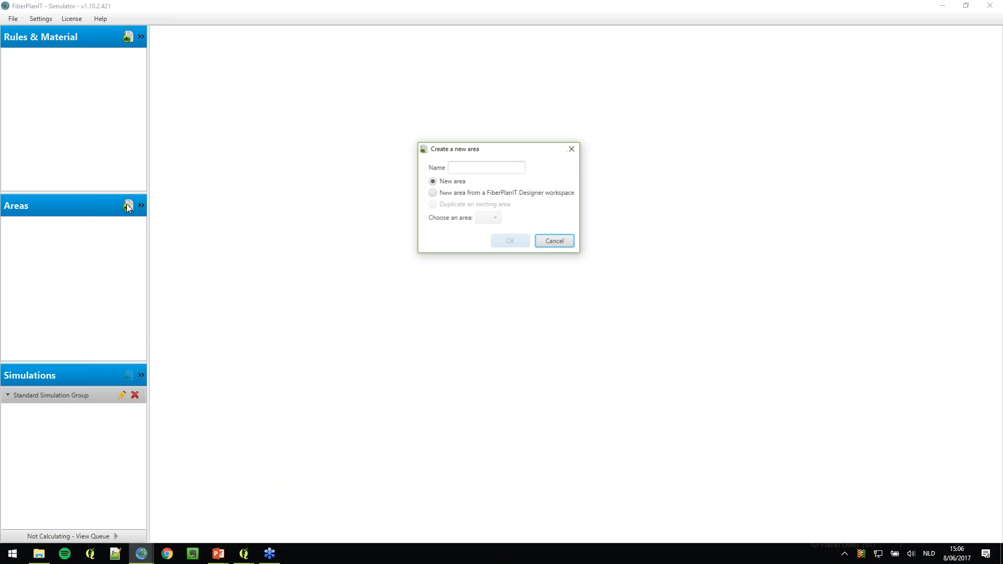
{"action": "left_click", "coordinate": [471, 164]}
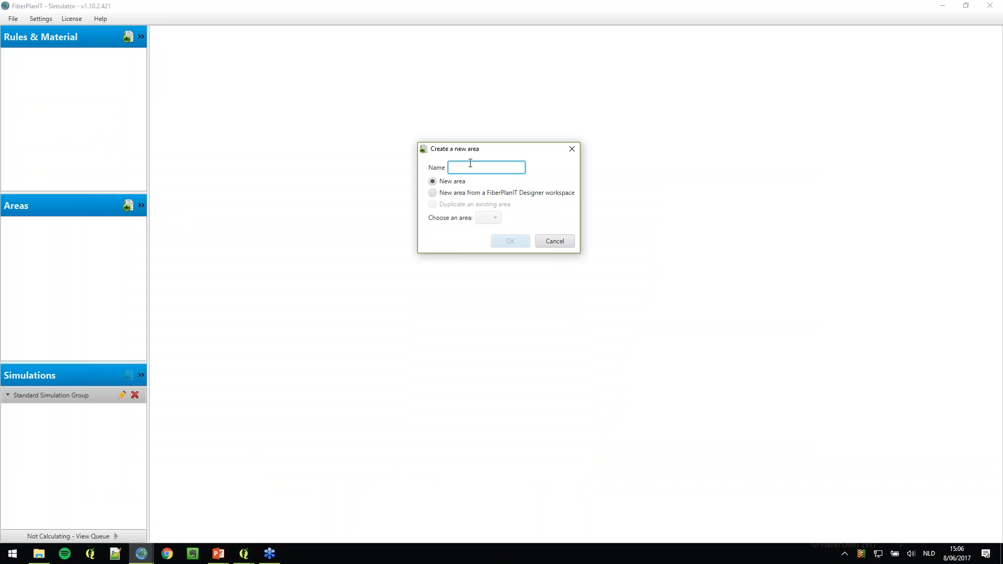
{"action": "type", "text": "Test are"}
{"action": "left_click", "coordinate": [511, 241]}
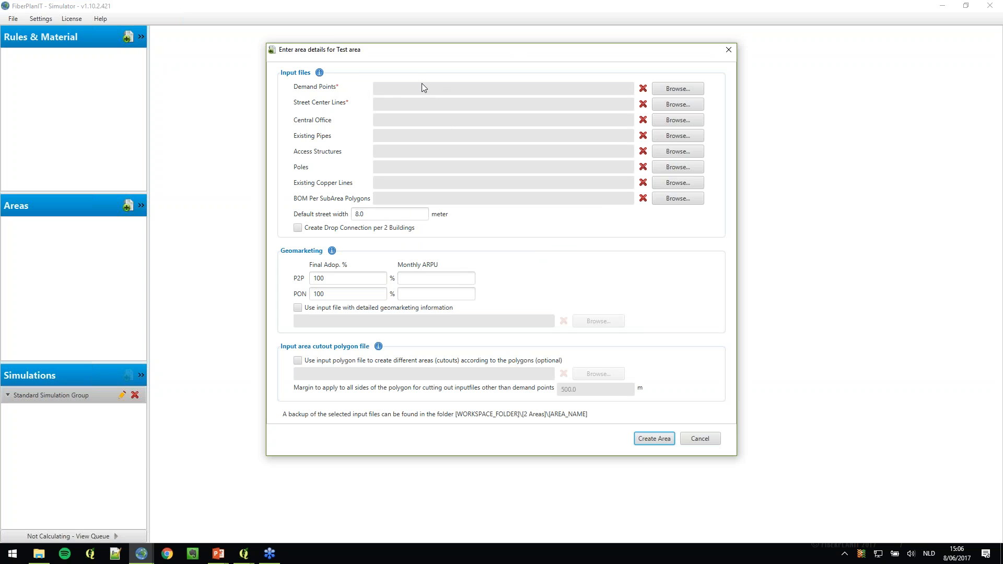
Load IN_DemandPoints.shp as the demand points and IN_StreetCenterLines.shp as the street center lines from the input Atlanta folder.
{"action": "left_click", "coordinate": [670, 89]}
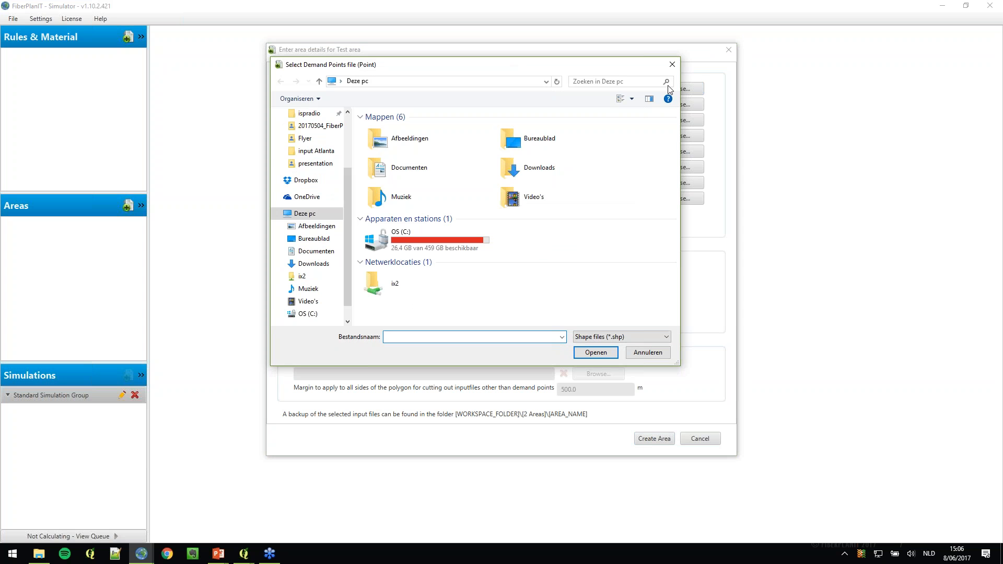
{"action": "left_click", "coordinate": [317, 153]}
{"action": "left_click", "coordinate": [421, 142]}
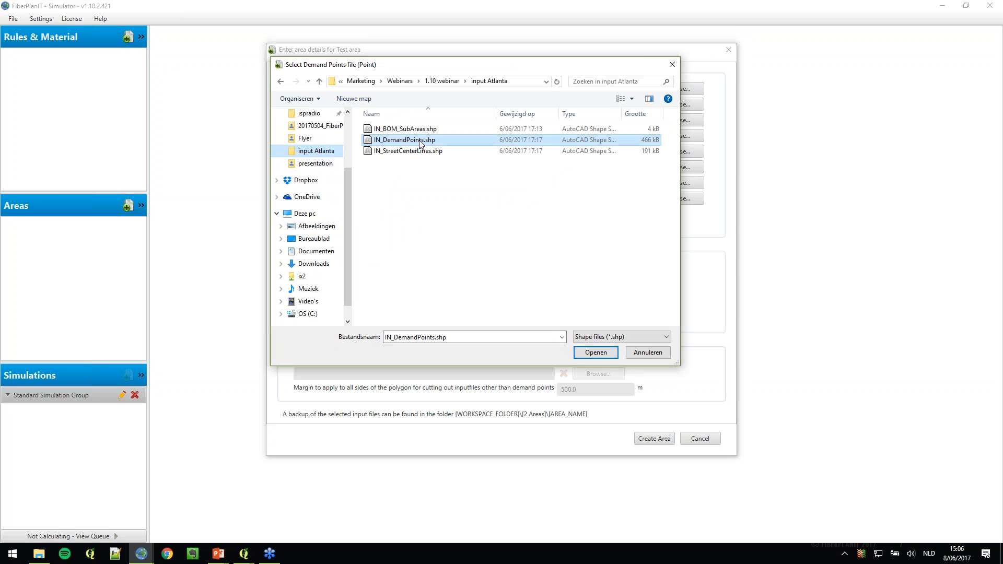
{"action": "double_click", "coordinate": [421, 142]}
{"action": "left_click", "coordinate": [679, 105]}
{"action": "double_click", "coordinate": [375, 153]}
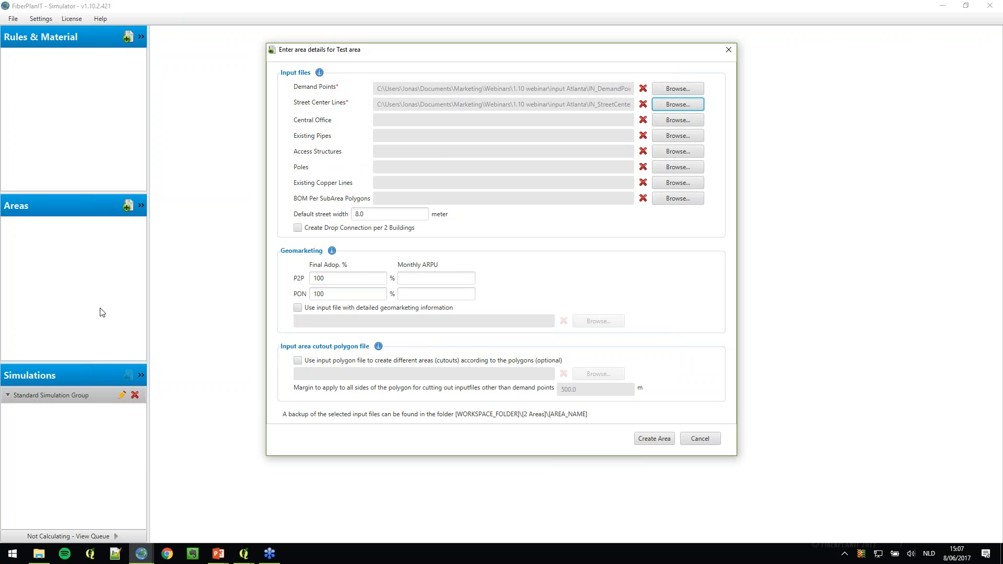
Enable the area cutout with IN_BOM_SubAreas.shp as the polygon file and create the areas.
{"action": "left_click", "coordinate": [298, 361]}
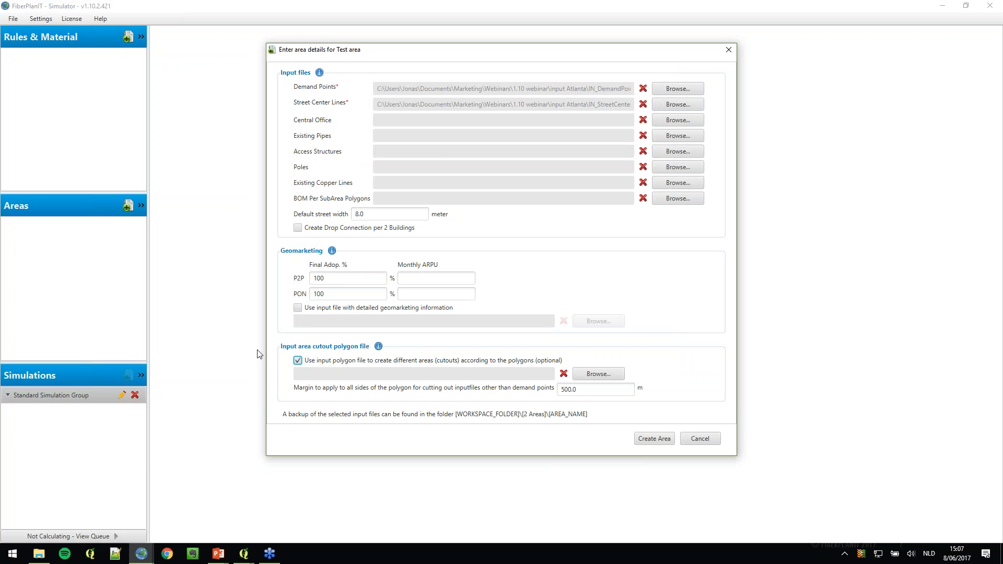
{"action": "left_click", "coordinate": [598, 372]}
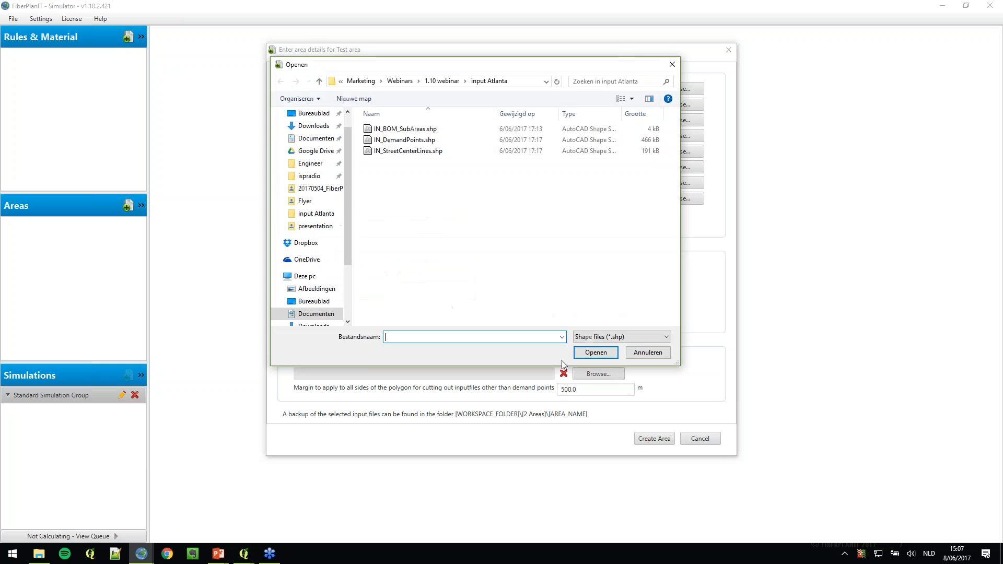
{"action": "double_click", "coordinate": [422, 129]}
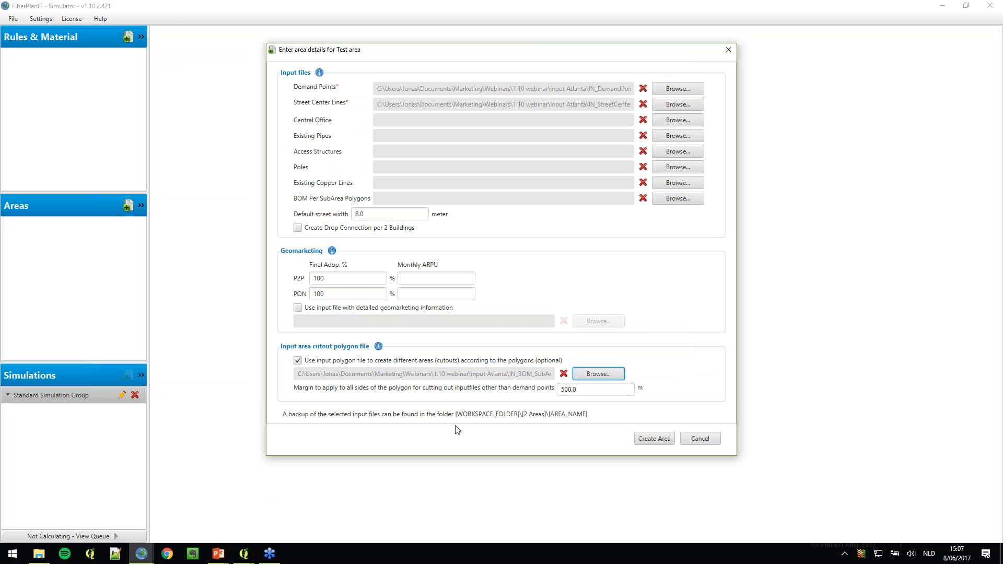
{"action": "left_click", "coordinate": [653, 439]}
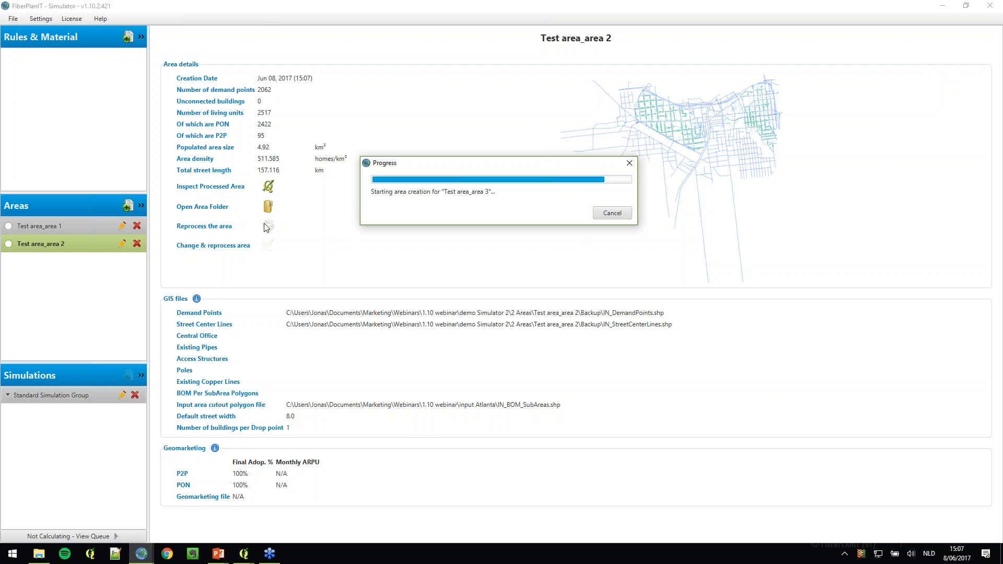
Cancel the remaining area creation and view the details of Test area_area 1 and Test area_area 2.
{"action": "left_click", "coordinate": [615, 215]}
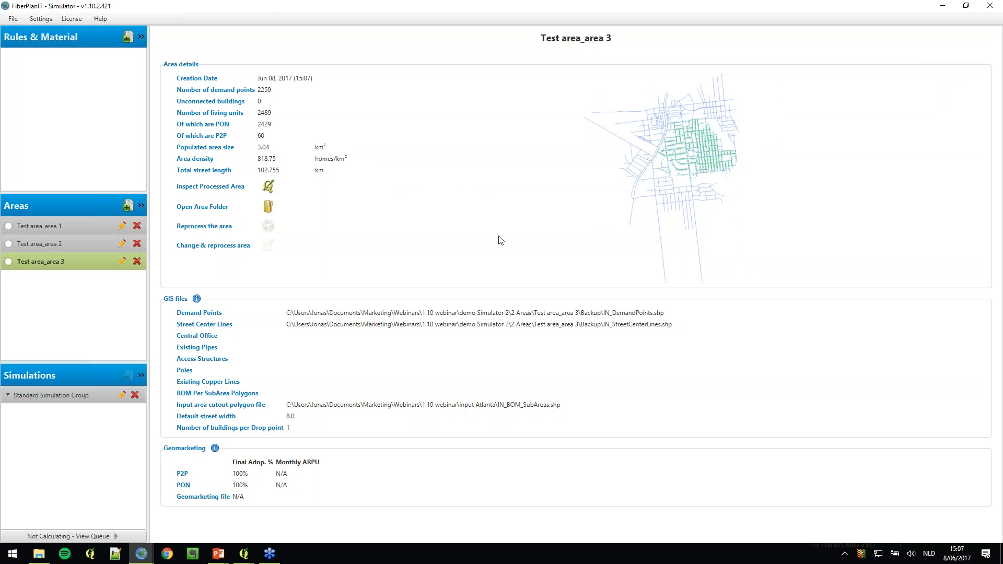
{"action": "left_click", "coordinate": [57, 226]}
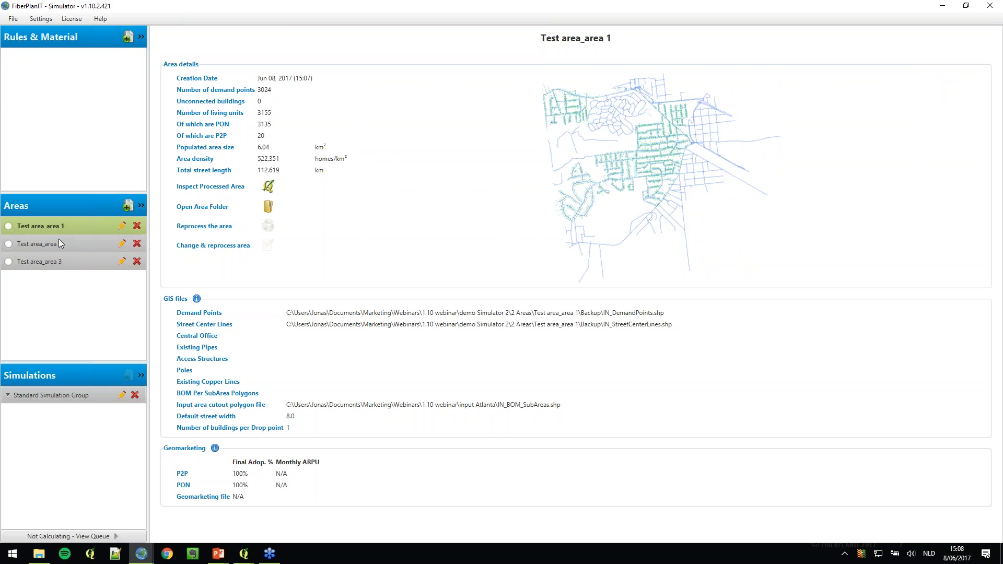
{"action": "left_click", "coordinate": [58, 240]}
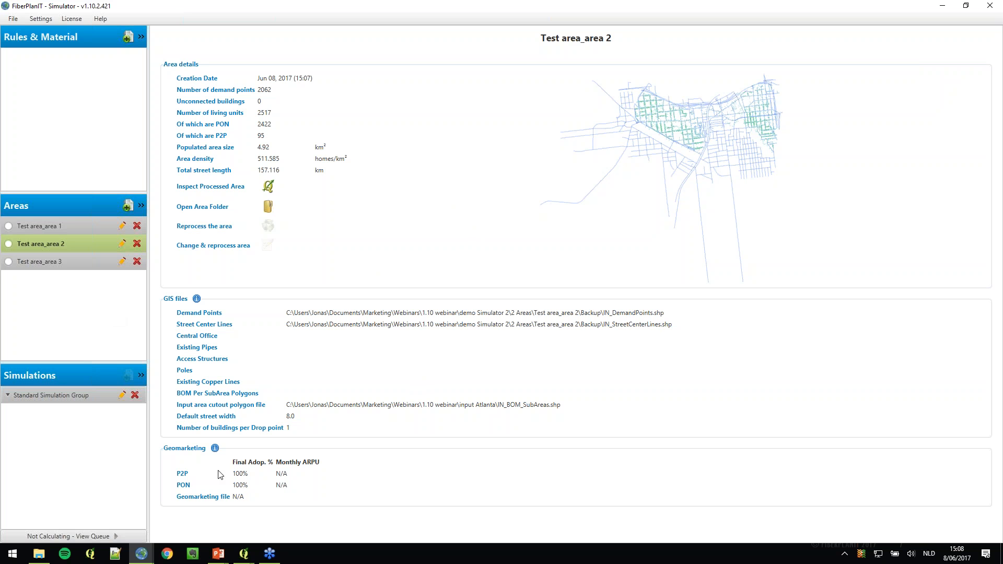
Switch to the other FiberPlanIT Simulator window and view the details of Atlanta_area 5, Atlanta_area 7 and Atlanta_area 1.
{"action": "mouse_move", "coordinate": [145, 558]}
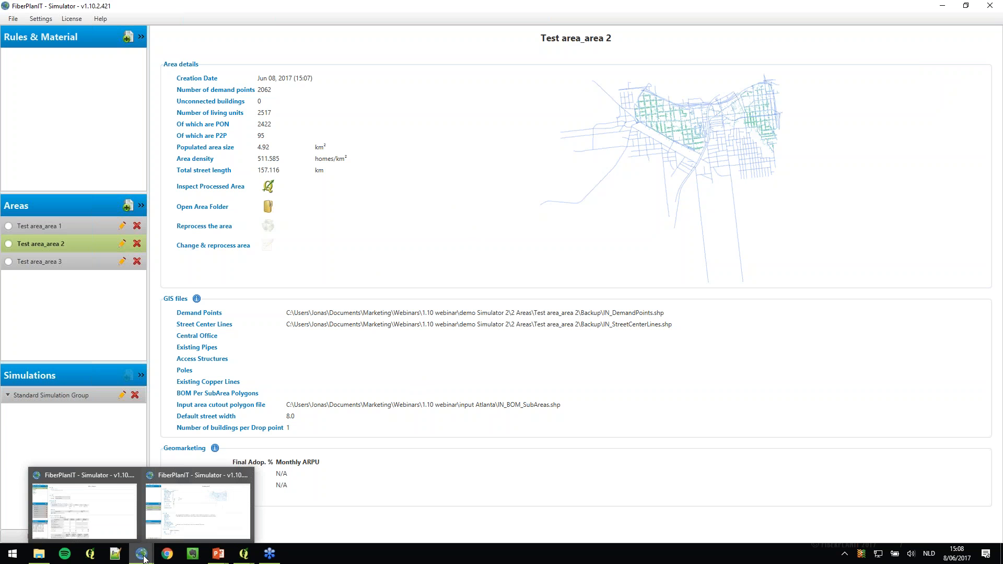
{"action": "left_click", "coordinate": [122, 525]}
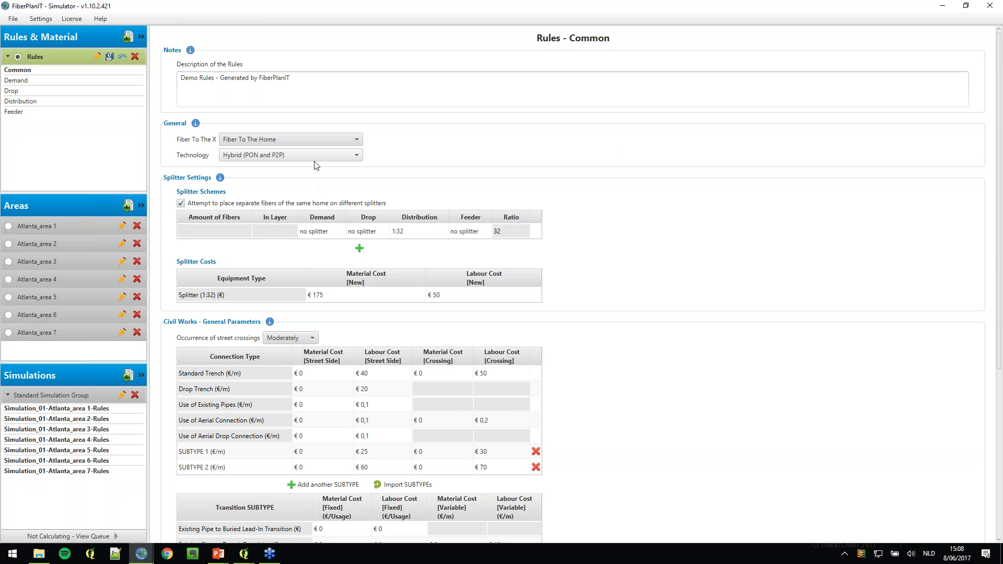
{"action": "left_click", "coordinate": [67, 298]}
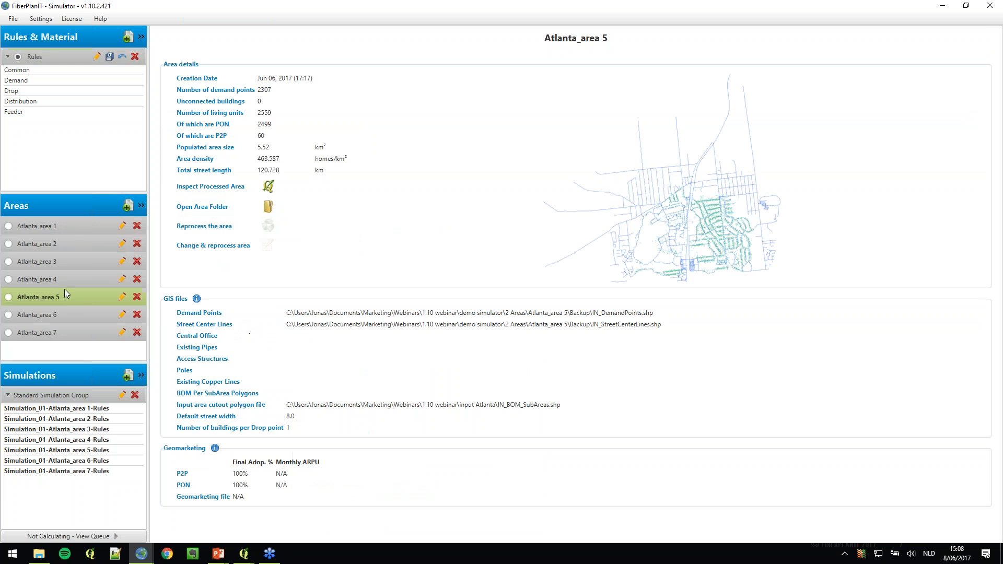
{"action": "left_click", "coordinate": [65, 333]}
{"action": "left_click", "coordinate": [74, 226]}
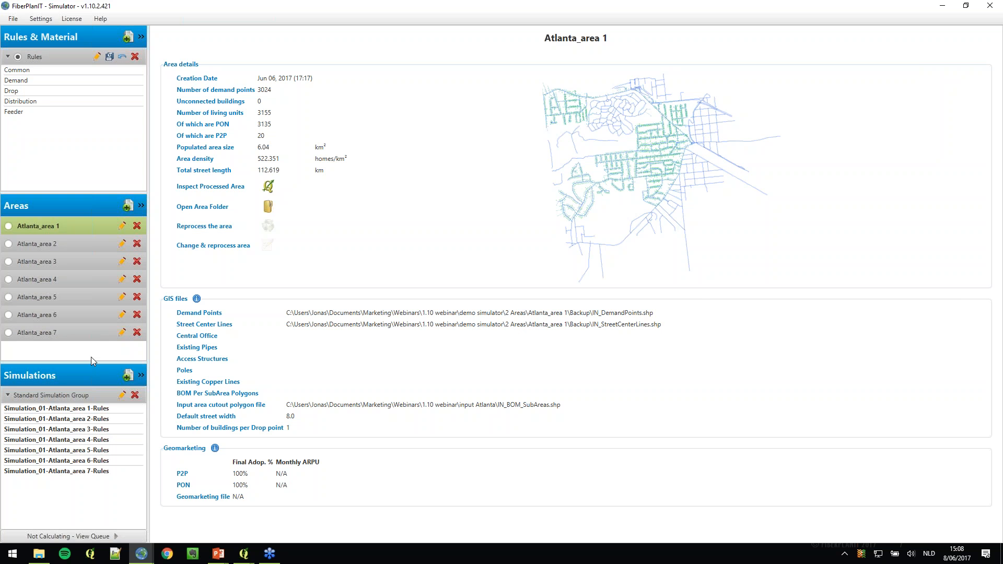
{"action": "left_click", "coordinate": [127, 376]}
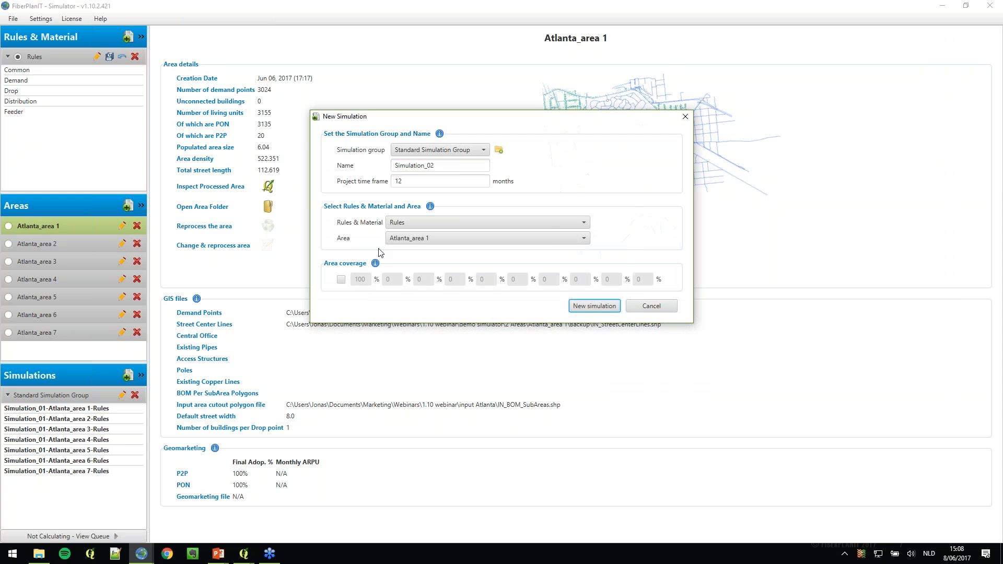
{"action": "left_click", "coordinate": [423, 240]}
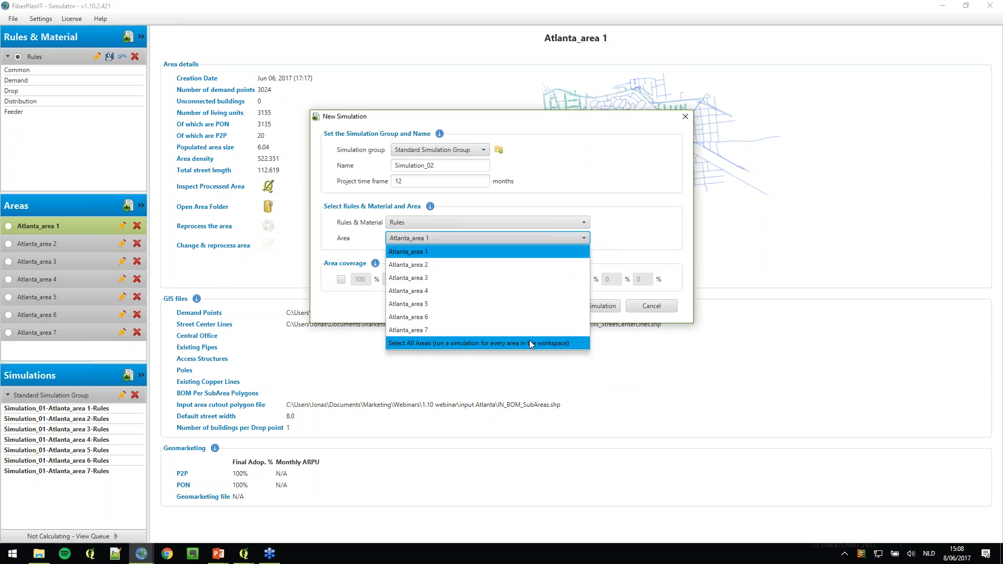
{"action": "left_click", "coordinate": [484, 344]}
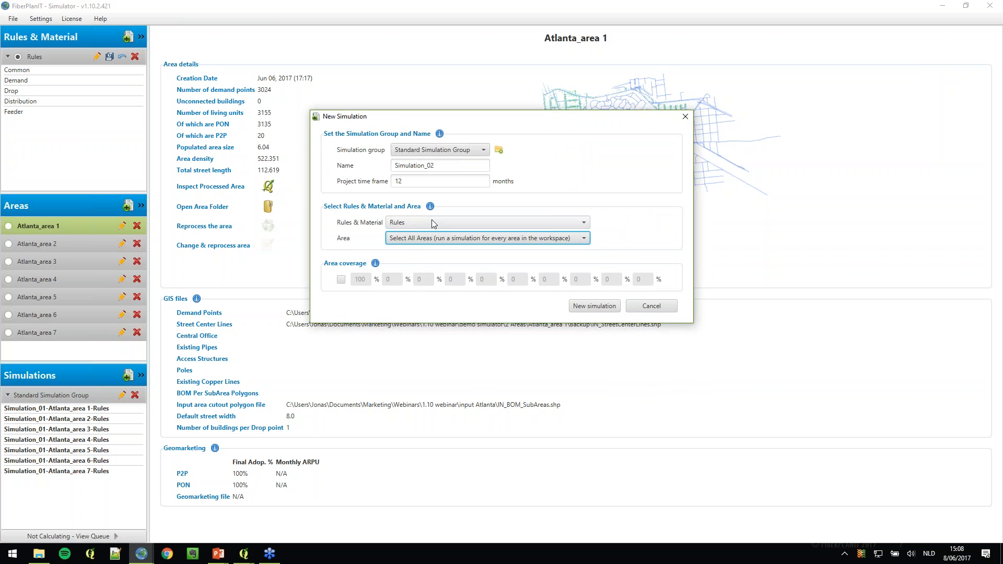
{"action": "left_click", "coordinate": [425, 242]}
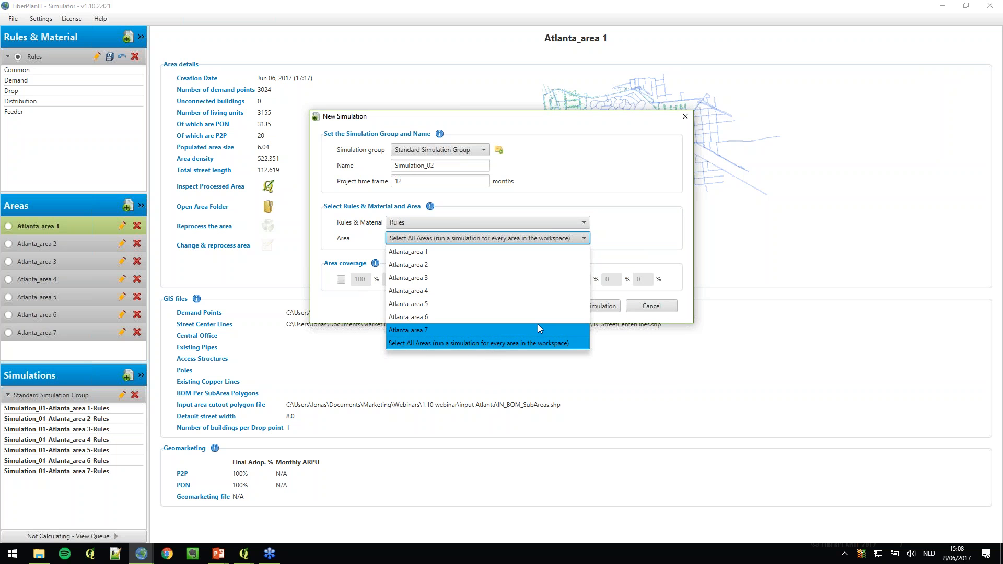
{"action": "left_click", "coordinate": [632, 251]}
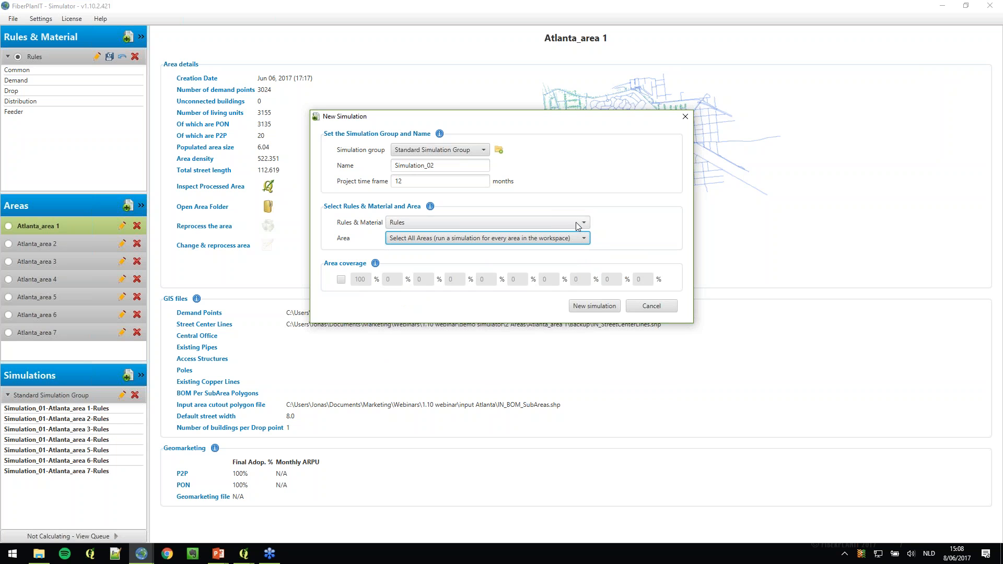
{"action": "left_click", "coordinate": [686, 116]}
Show the overview of all simulations in the Standard Simulation Group to compare their costs.
{"action": "left_click", "coordinate": [83, 398]}
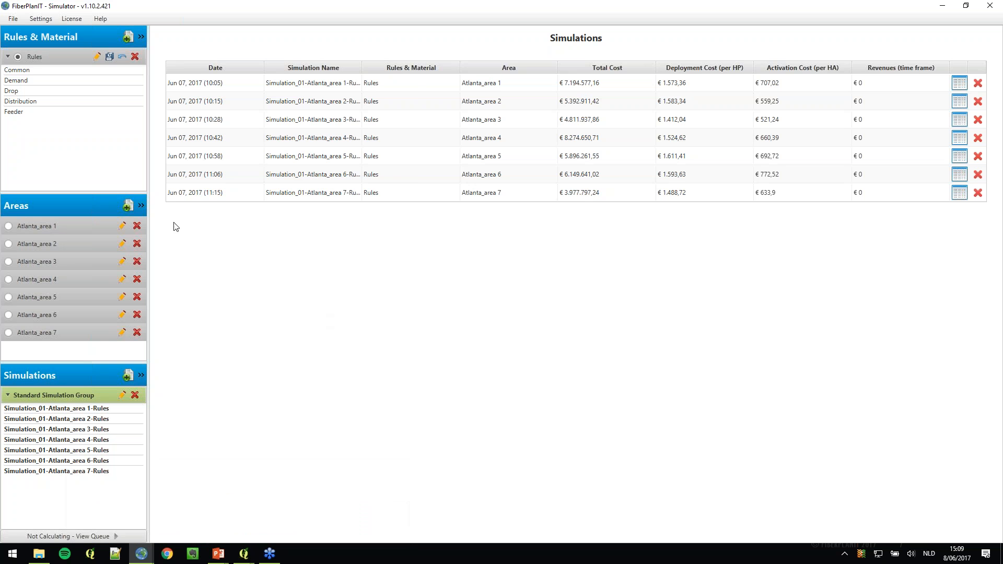
Start a new area named "Designer workspace", based on a FiberPlanIT Designer workspace.
{"action": "left_click", "coordinate": [129, 207]}
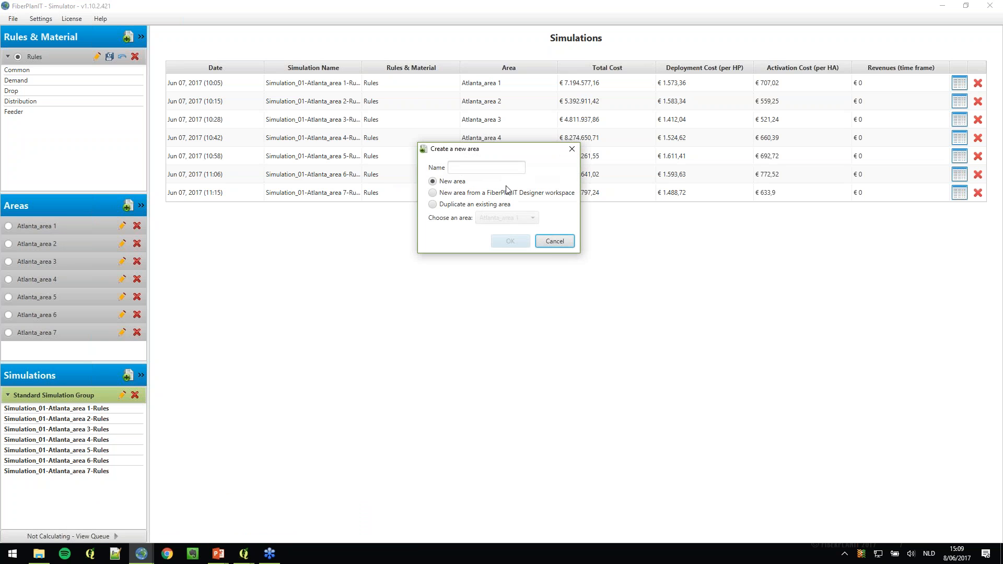
{"action": "type", "text": "Des"}
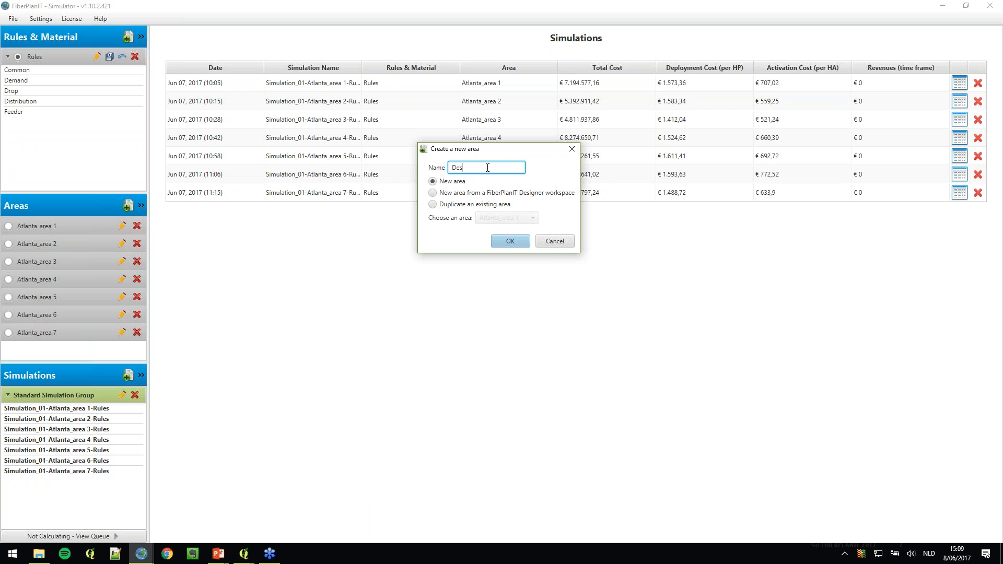
{"action": "type", "text": "igner workspace"}
{"action": "left_click", "coordinate": [433, 194]}
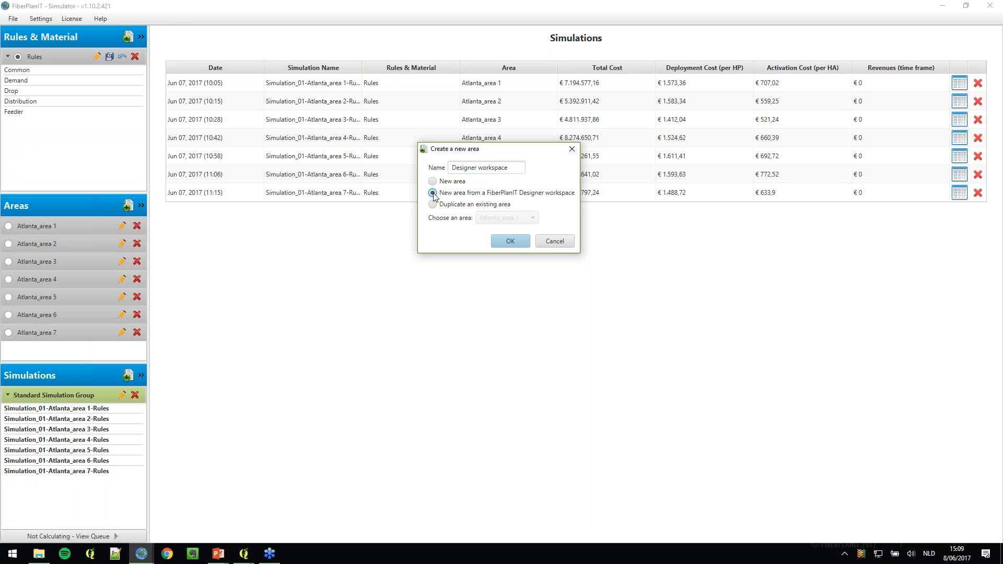
{"action": "left_click", "coordinate": [509, 241]}
Select the demo 1 folder inside 1.10 webinar as the Designer workspace and create the area.
{"action": "left_click", "coordinate": [674, 127]}
{"action": "left_click", "coordinate": [335, 272]}
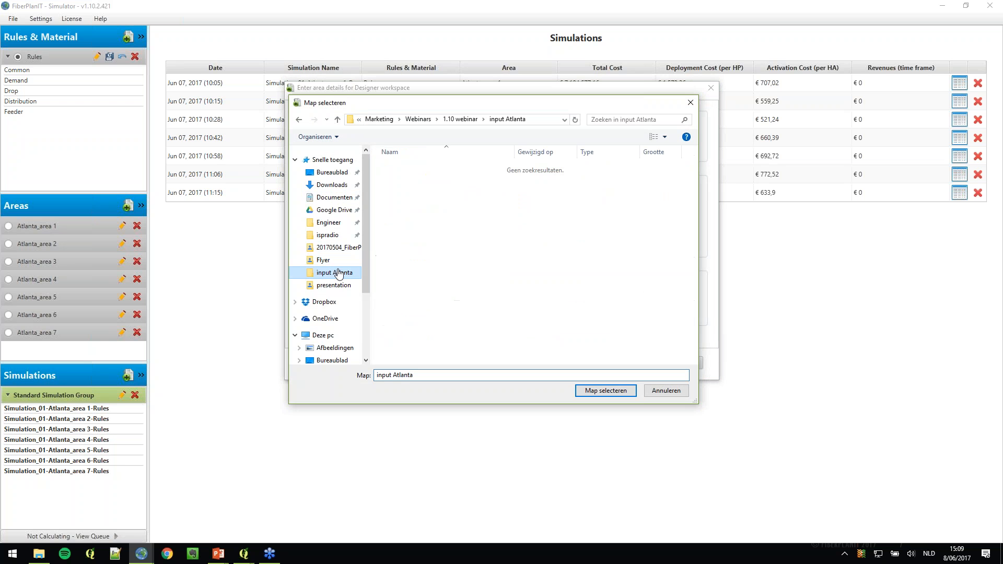
{"action": "left_click", "coordinate": [418, 121]}
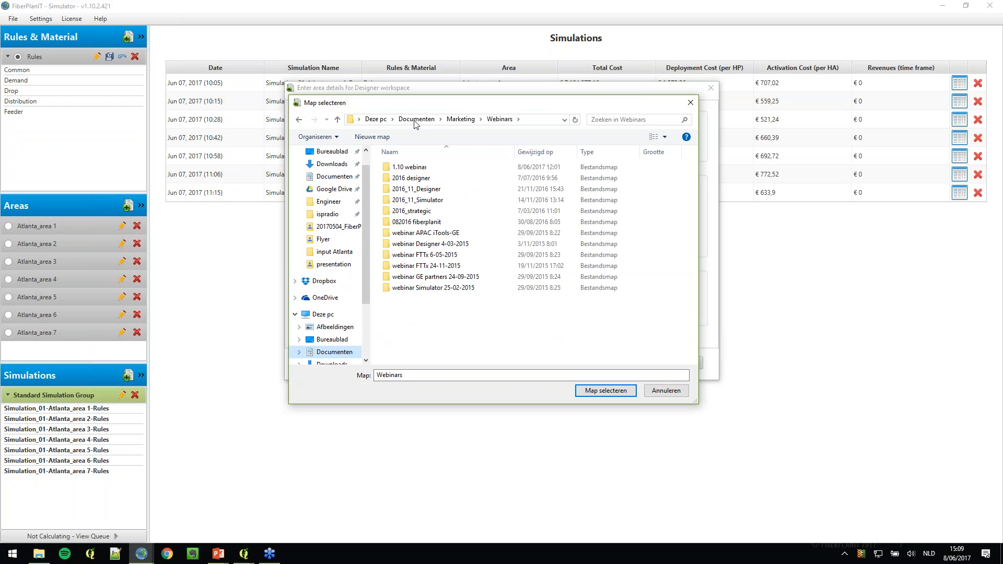
{"action": "double_click", "coordinate": [416, 167]}
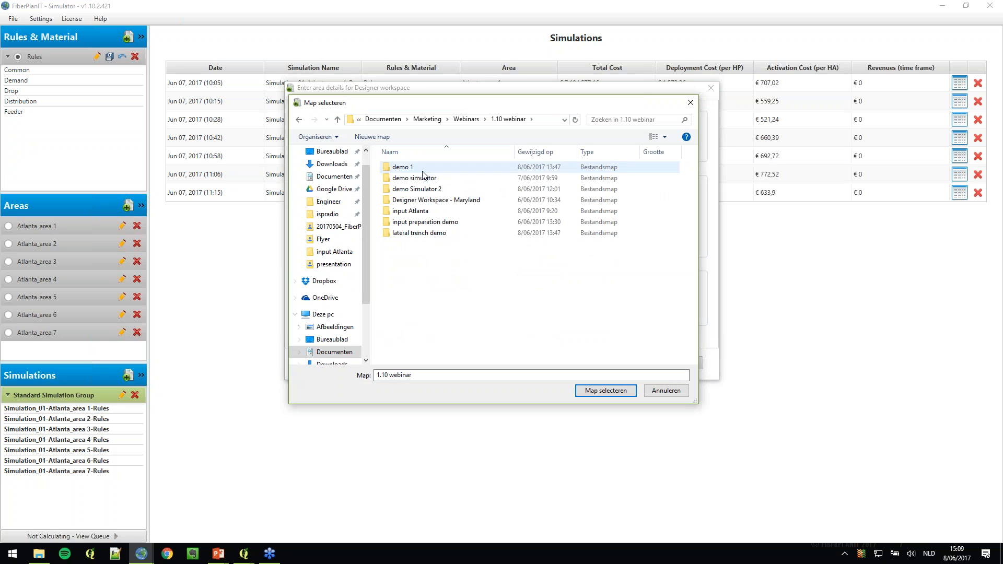
{"action": "double_click", "coordinate": [405, 167]}
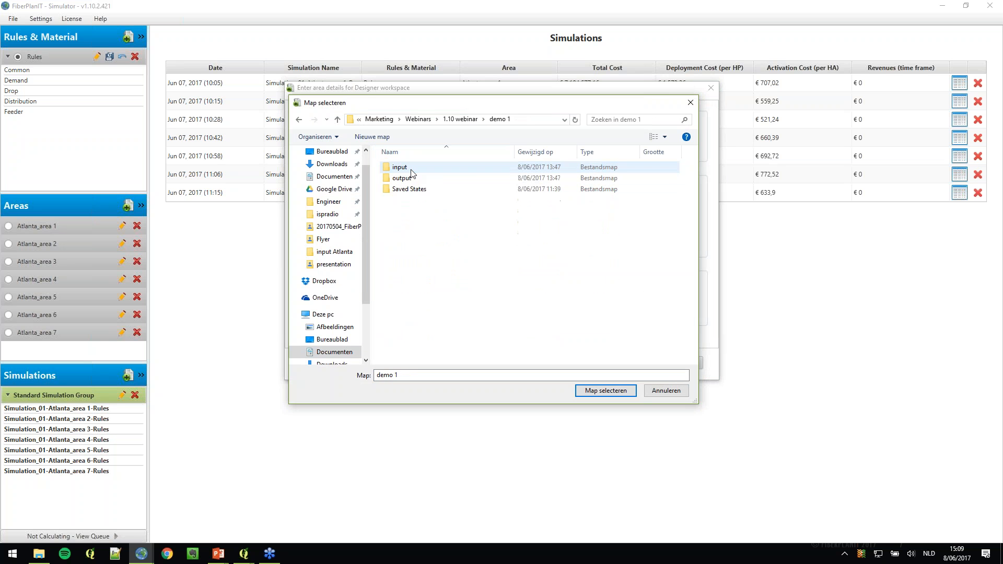
{"action": "left_click", "coordinate": [624, 392]}
{"action": "left_click_drag", "start_coordinate": [447, 94], "coordinate": [402, 100]}
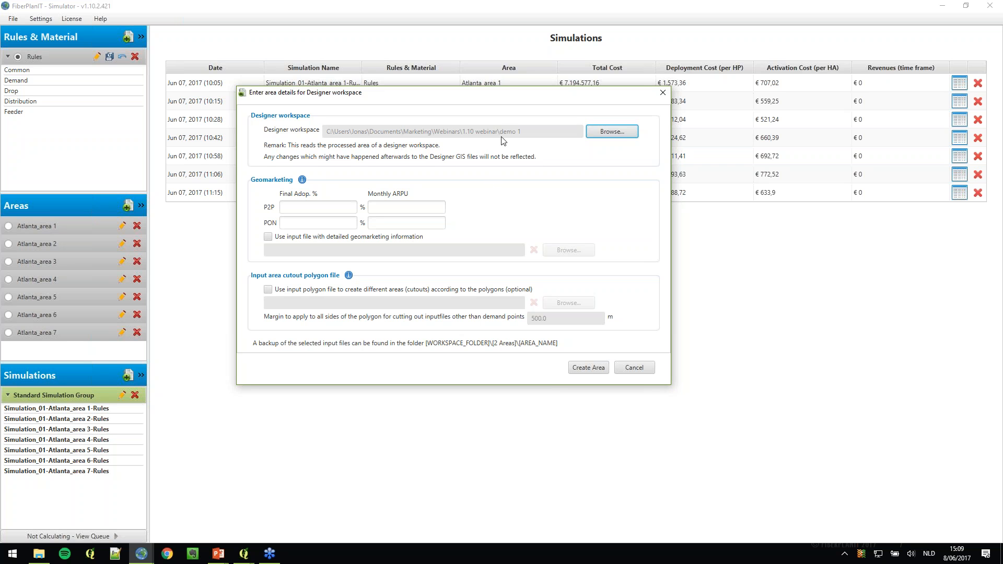
{"action": "left_click", "coordinate": [603, 368]}
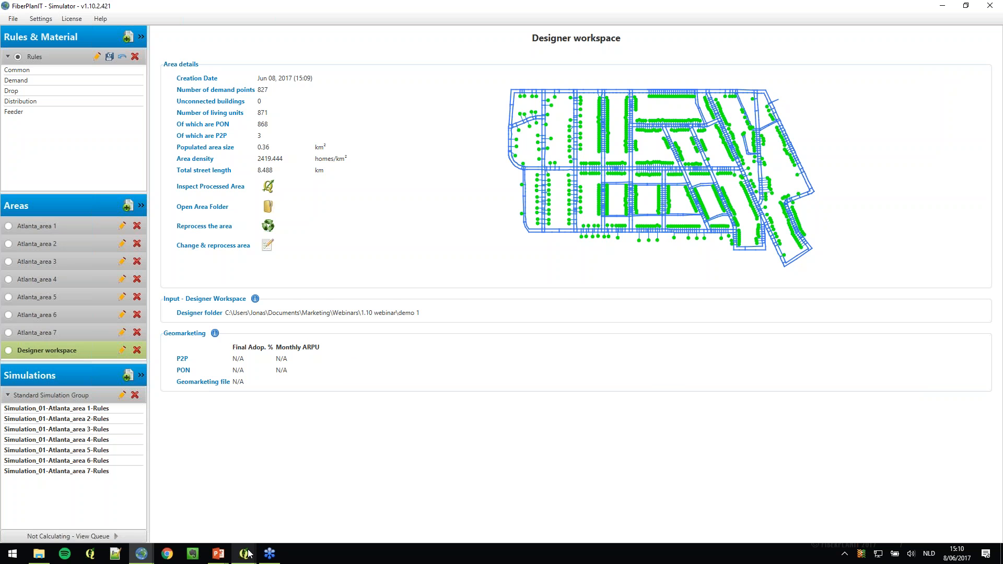
Switch to the first QGIS window and create poles on 1 side of the street, with a 9.0 m minimum street width for two-sided placement.
{"action": "mouse_move", "coordinate": [250, 554]}
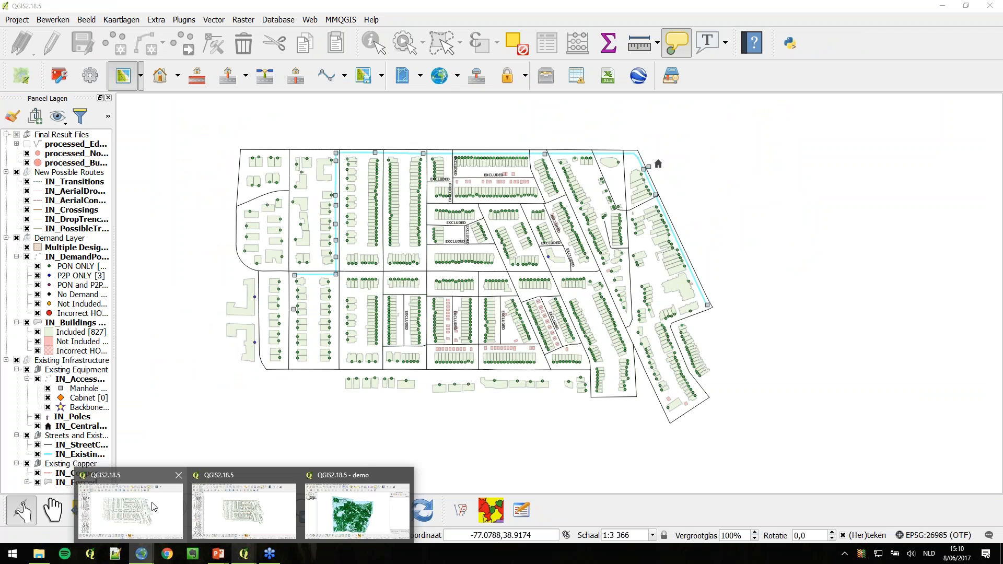
{"action": "left_click", "coordinate": [154, 507]}
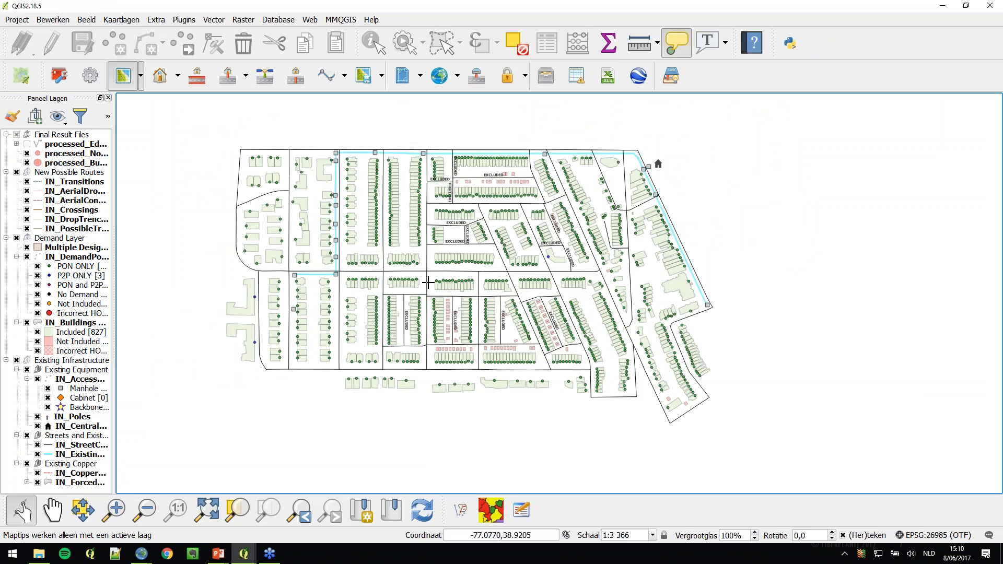
{"action": "left_click_drag", "start_coordinate": [424, 261], "coordinate": [445, 270]}
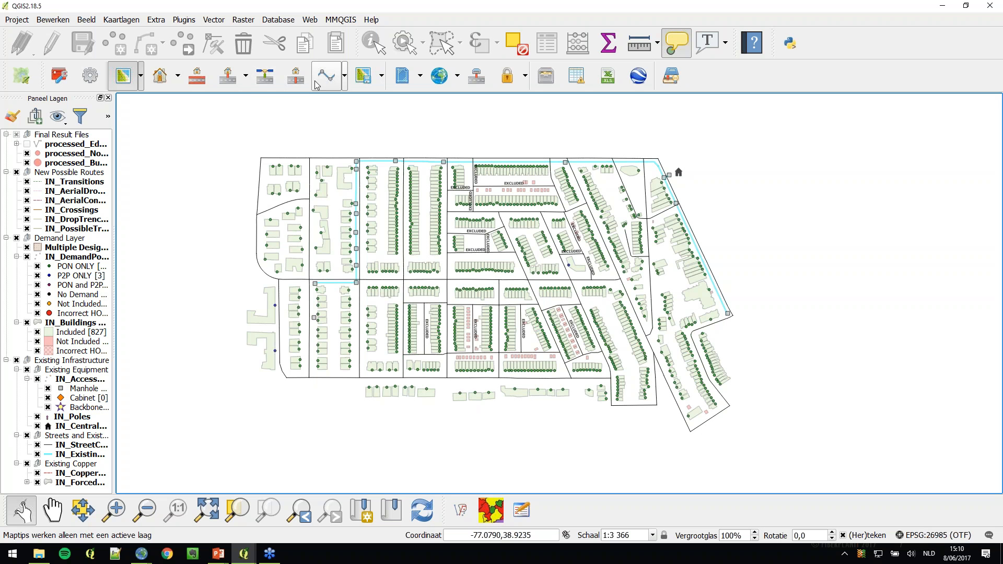
{"action": "left_click", "coordinate": [345, 76]}
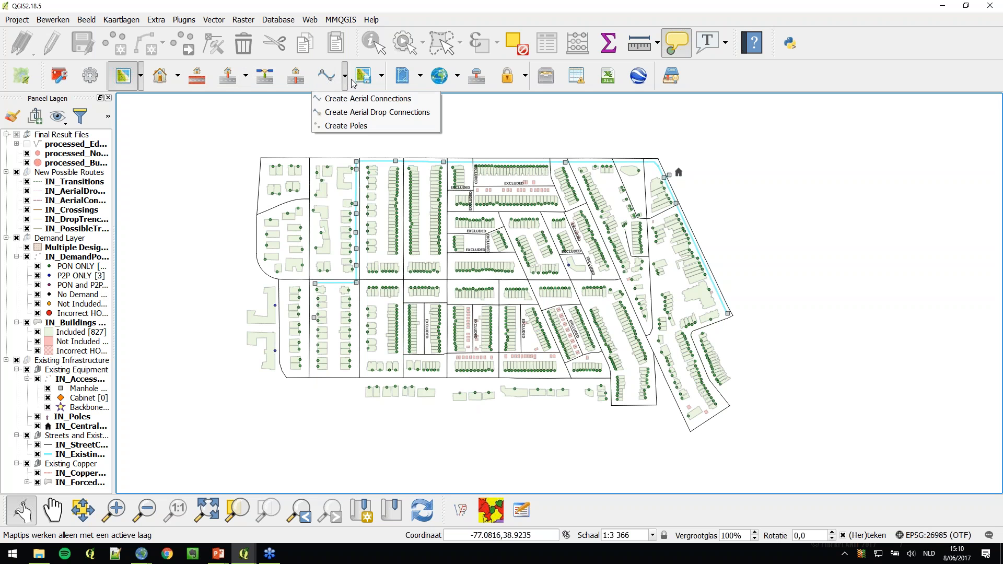
{"action": "left_click", "coordinate": [389, 130]}
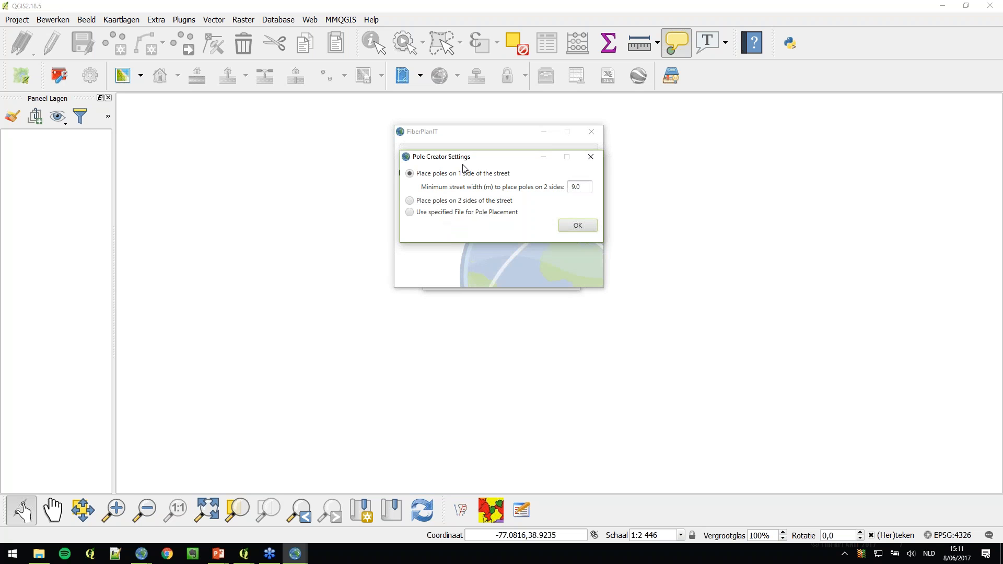
{"action": "left_click_drag", "start_coordinate": [478, 161], "coordinate": [475, 151]}
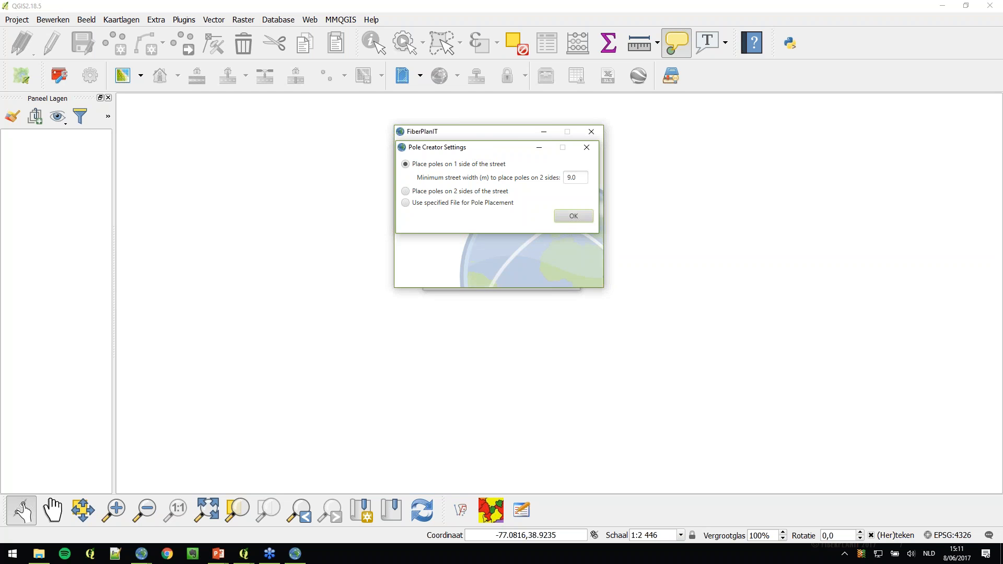
{"action": "left_click", "coordinate": [570, 219]}
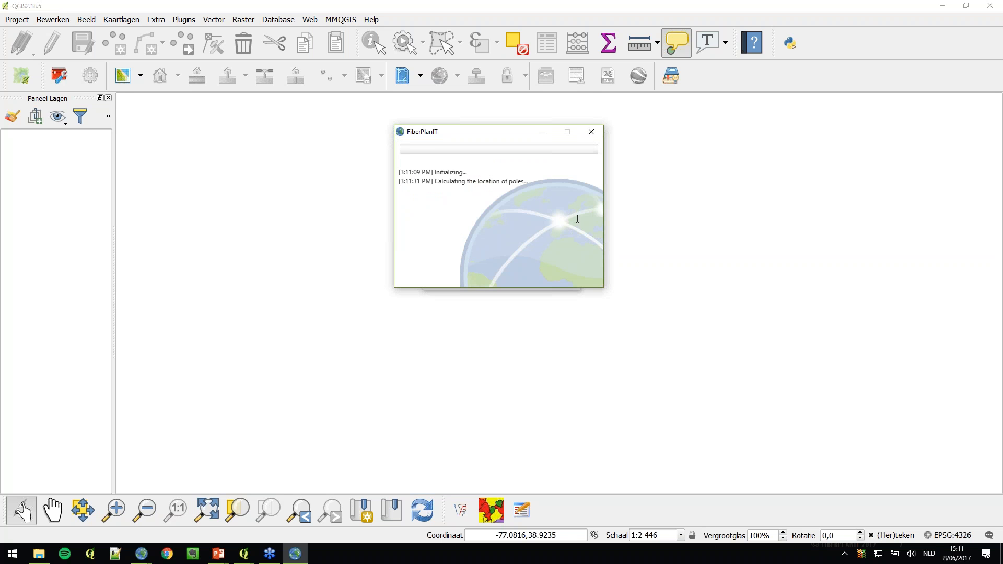
{"action": "left_click", "coordinate": [460, 277]}
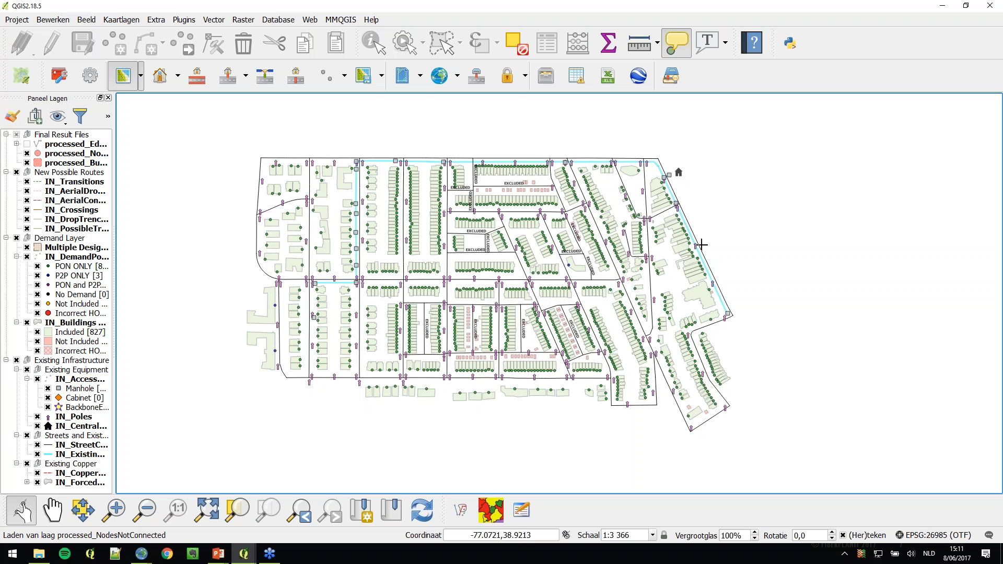
Examine the placement of the poles along the streets across the whole design area.
{"action": "scroll", "coordinate": [717, 248], "scroll_direction": "up", "scroll_amount": 2}
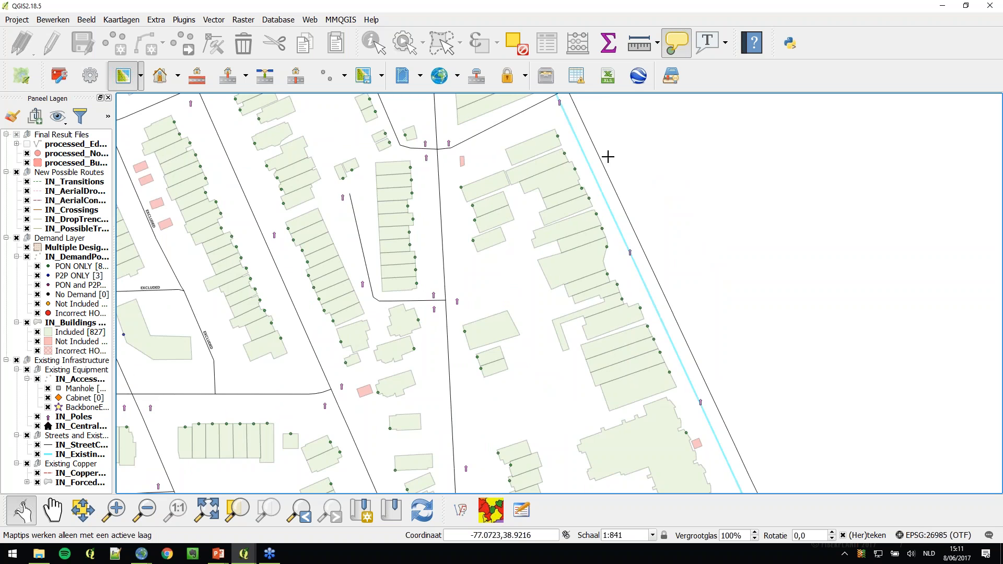
{"action": "scroll", "coordinate": [601, 151], "scroll_direction": "down", "scroll_amount": 1}
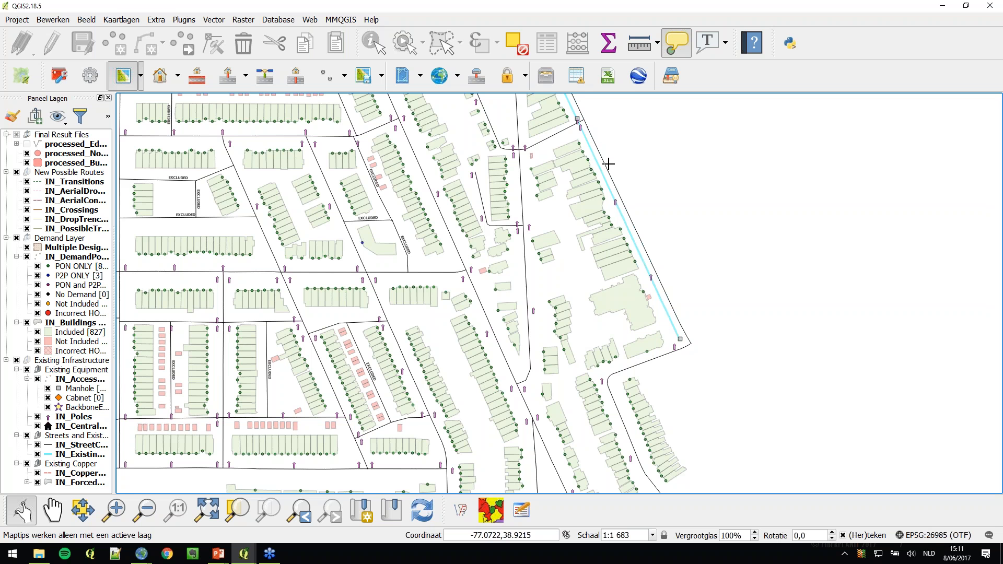
{"action": "scroll", "coordinate": [642, 181], "scroll_direction": "up", "scroll_amount": 1}
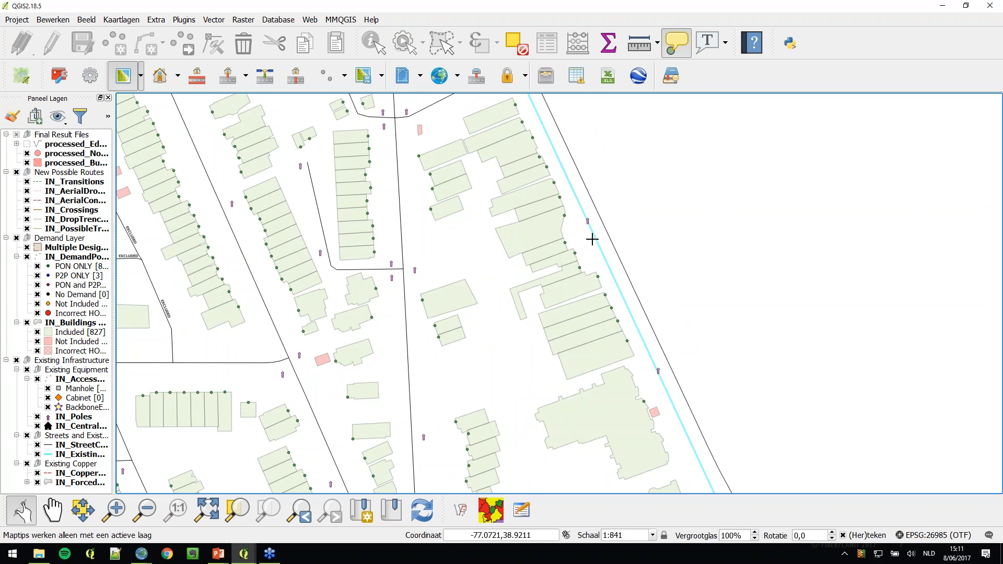
{"action": "scroll", "coordinate": [598, 258], "scroll_direction": "down", "scroll_amount": 1}
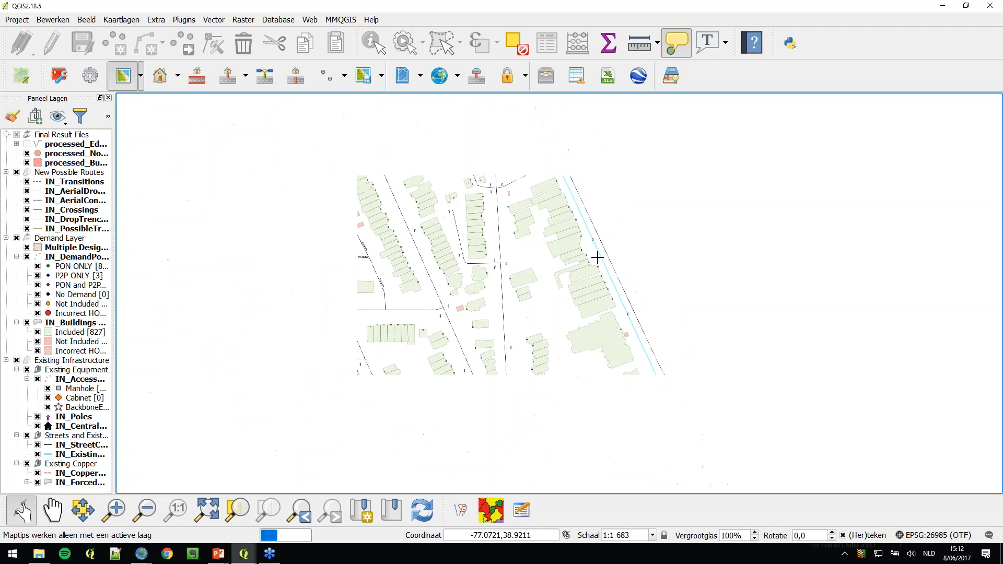
{"action": "left_click_drag", "start_coordinate": [446, 272], "coordinate": [723, 246]}
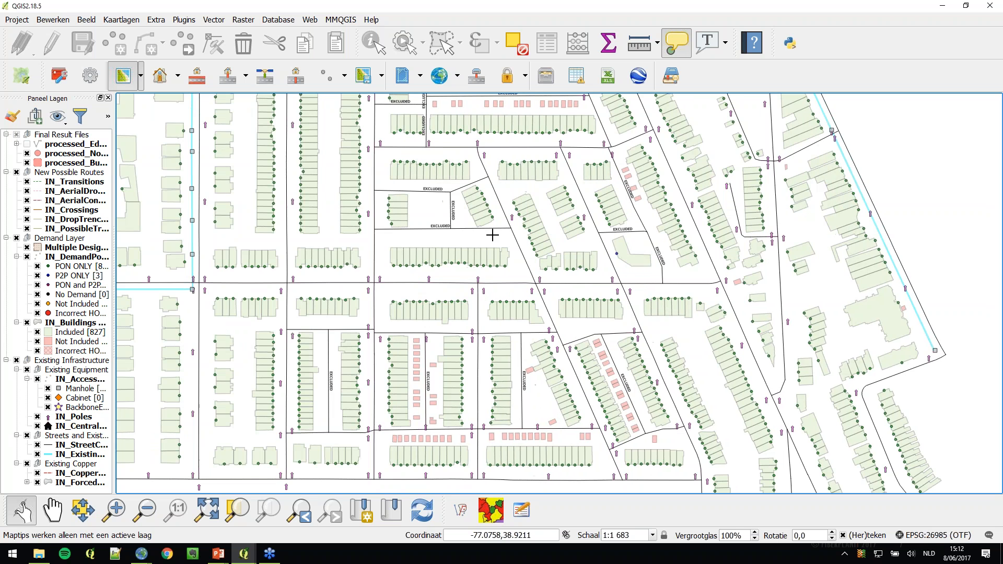
{"action": "left_click_drag", "start_coordinate": [464, 239], "coordinate": [648, 320]}
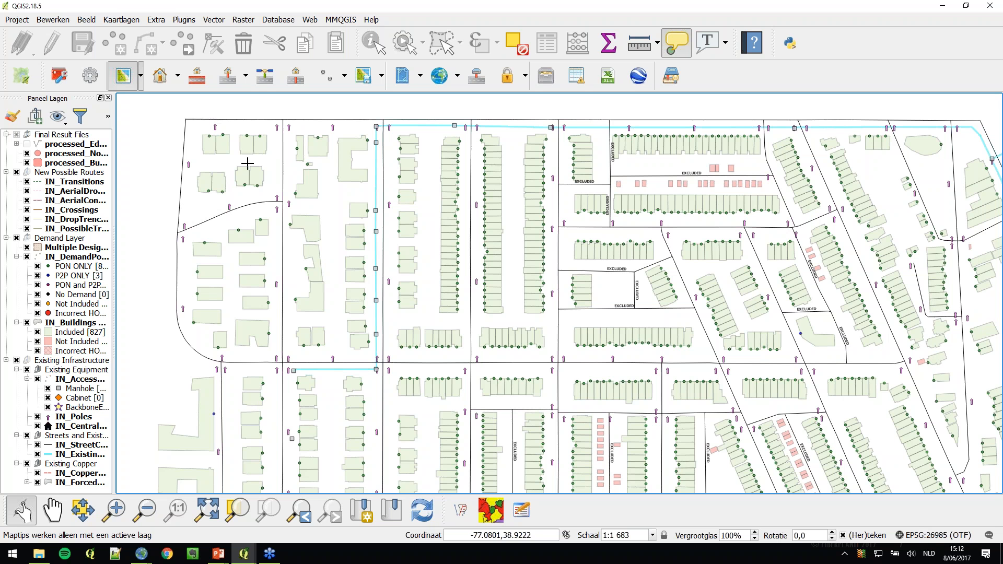
{"action": "left_click_drag", "start_coordinate": [269, 253], "coordinate": [265, 144]}
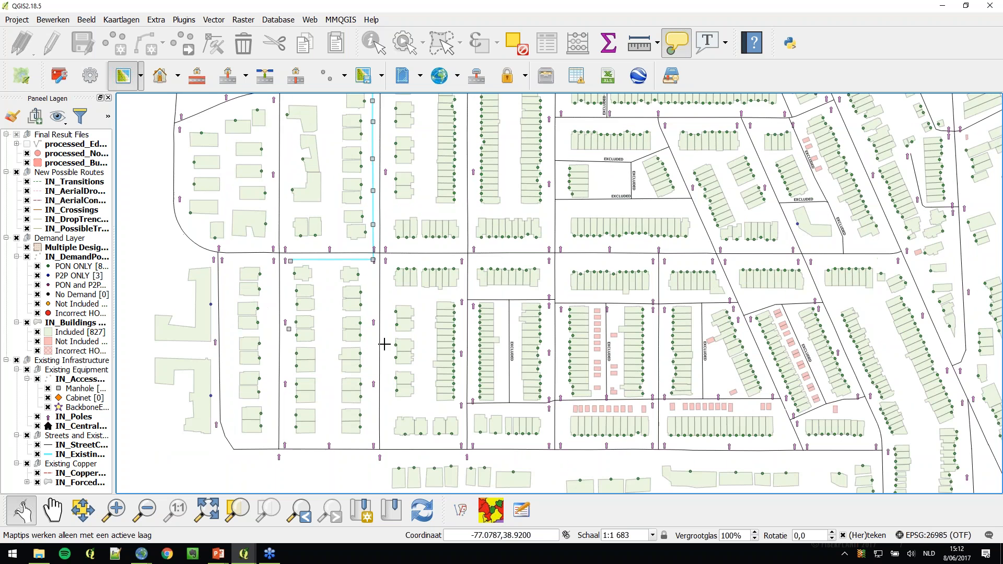
{"action": "left_click_drag", "start_coordinate": [385, 344], "coordinate": [367, 222]}
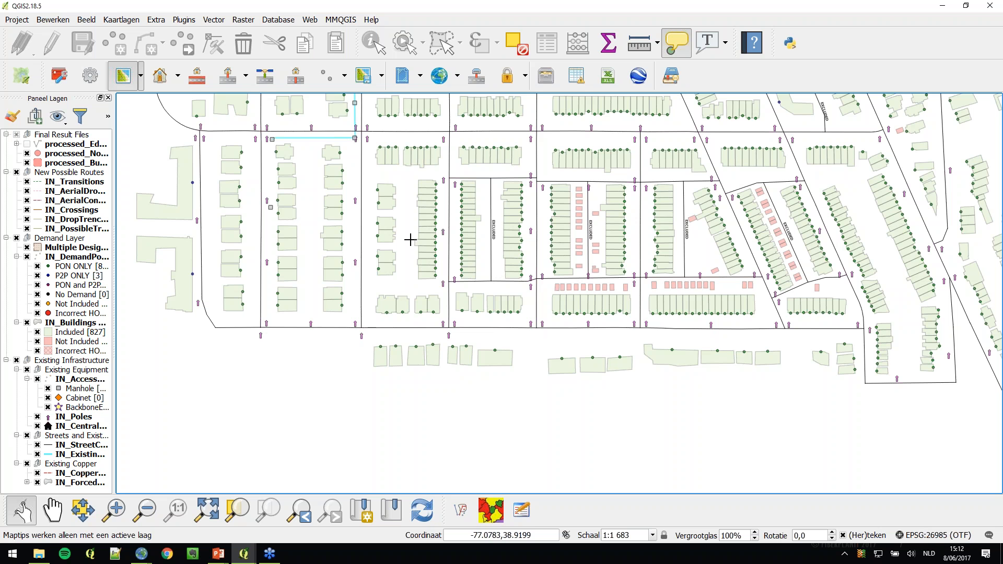
{"action": "left_click", "coordinate": [184, 20]}
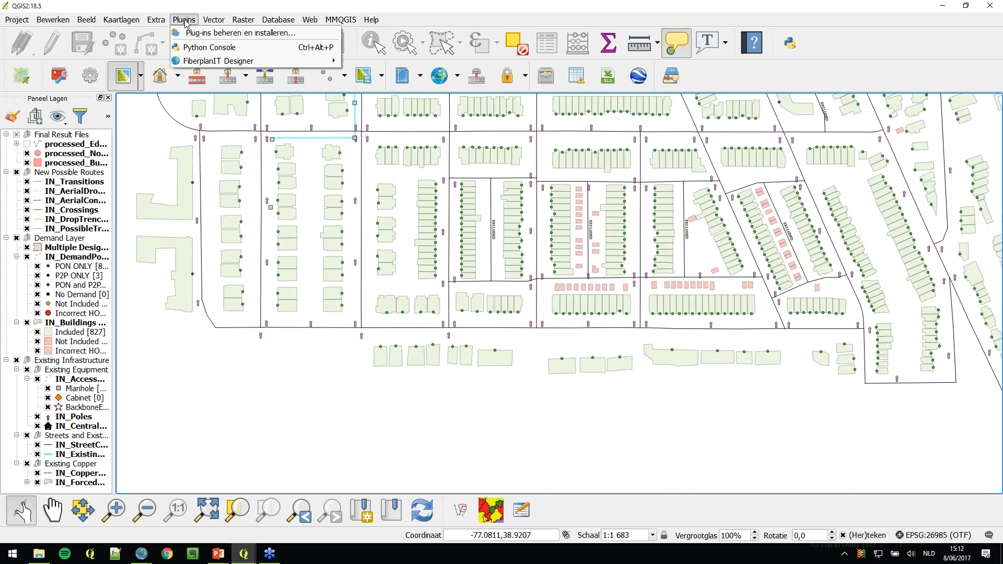
{"action": "mouse_move", "coordinate": [210, 63]}
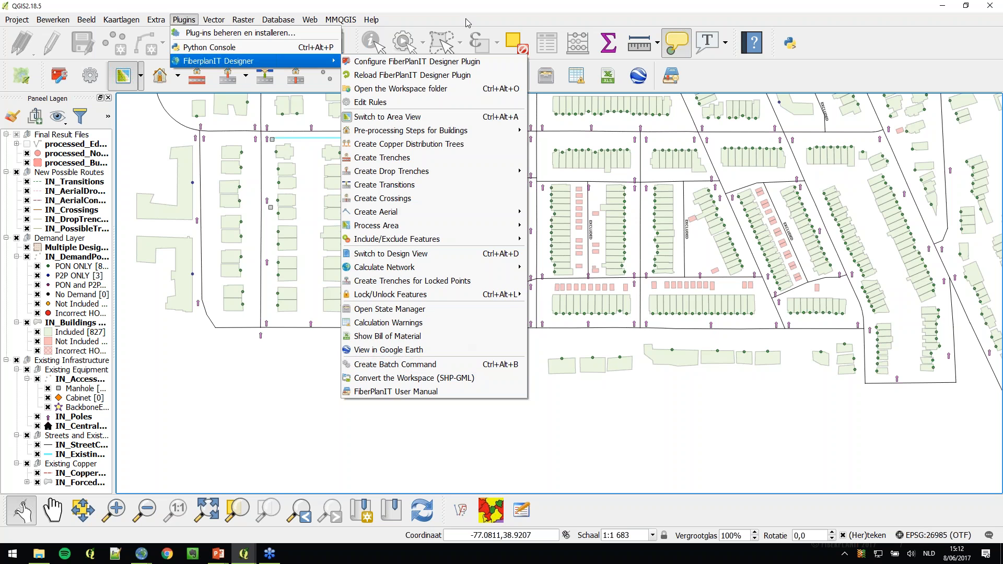
{"action": "left_click", "coordinate": [471, 1]}
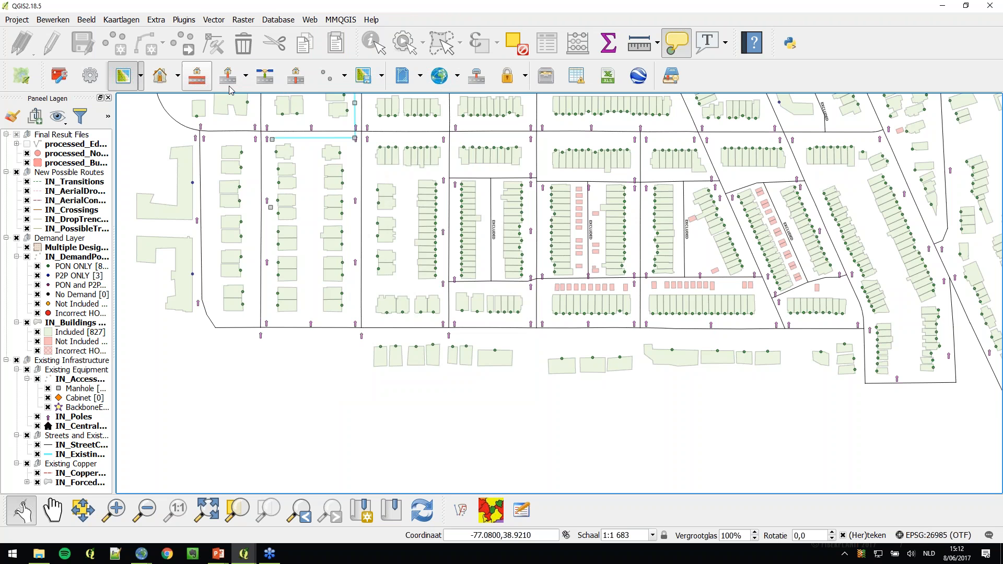
Run a FiberPlanIT batch command with Create Trenches, Drop Trenches, Transitions, Crossings, Aerial Connections and Aerial Drop Connections selected.
{"action": "left_click", "coordinate": [185, 19]}
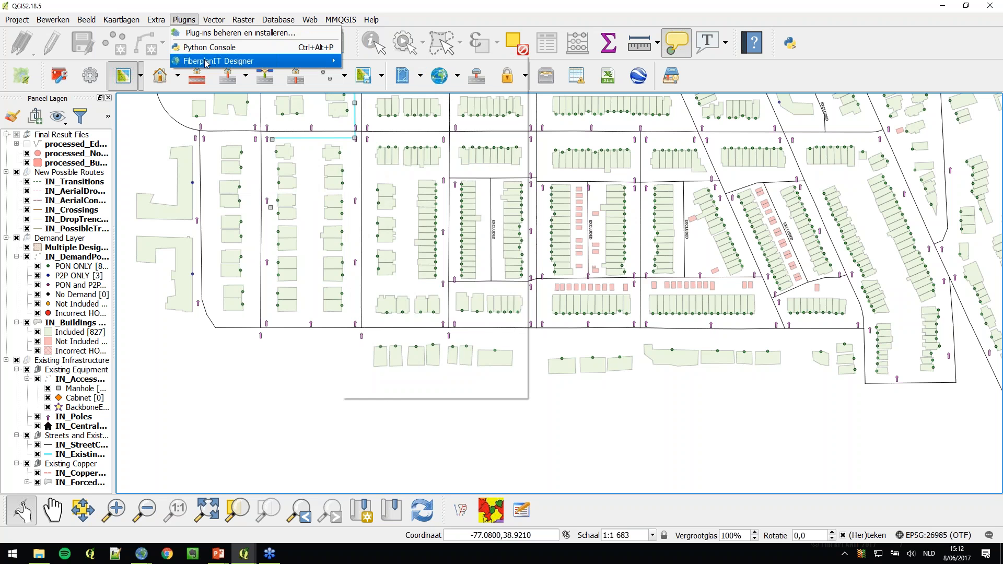
{"action": "mouse_move", "coordinate": [293, 61]}
{"action": "left_click", "coordinate": [396, 364]}
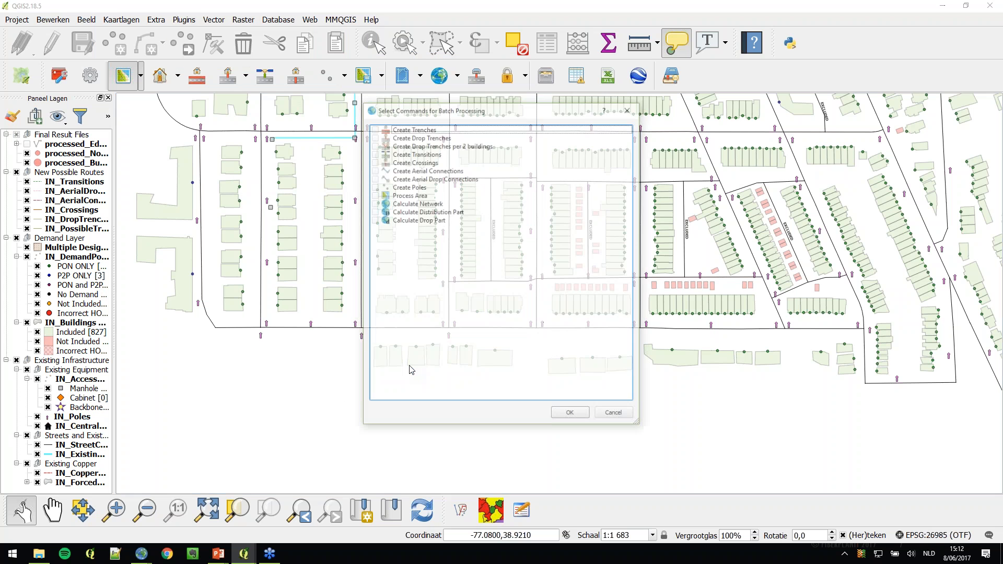
{"action": "left_click_drag", "start_coordinate": [446, 116], "coordinate": [409, 119]}
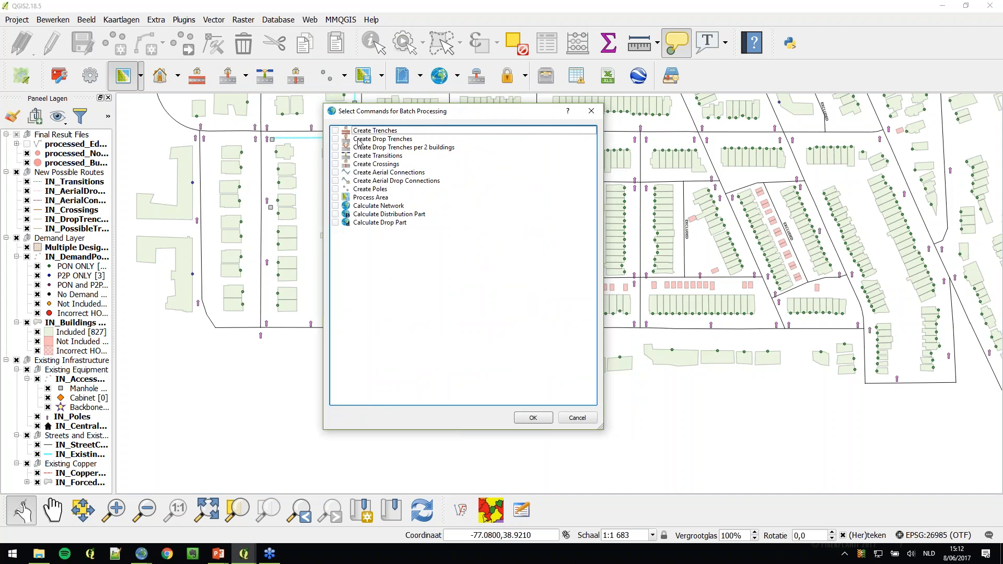
{"action": "left_click", "coordinate": [335, 131]}
{"action": "left_click", "coordinate": [336, 139]}
{"action": "left_click", "coordinate": [335, 163]}
{"action": "left_click", "coordinate": [335, 172]}
{"action": "left_click", "coordinate": [336, 180]}
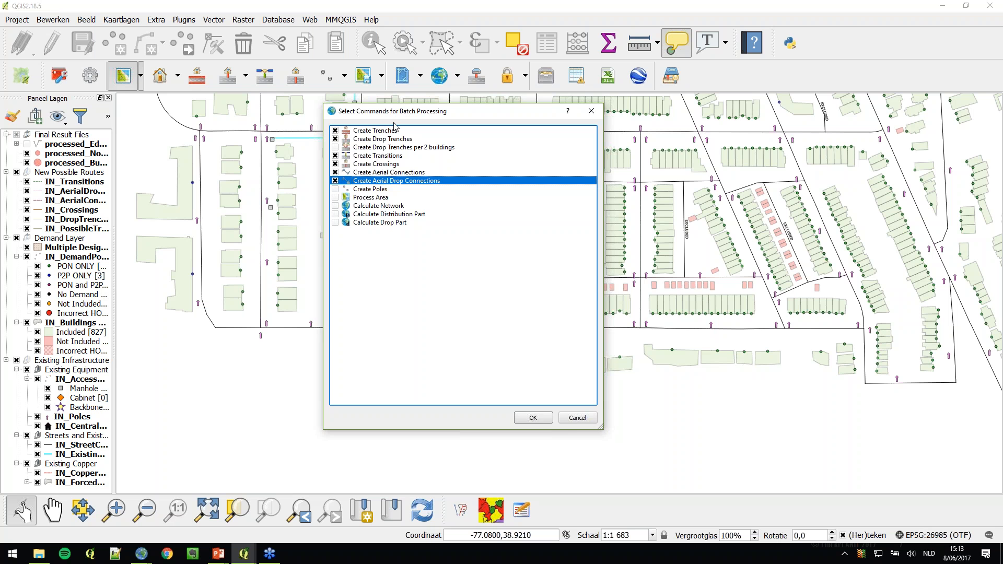
{"action": "left_click_drag", "start_coordinate": [408, 114], "coordinate": [402, 126]}
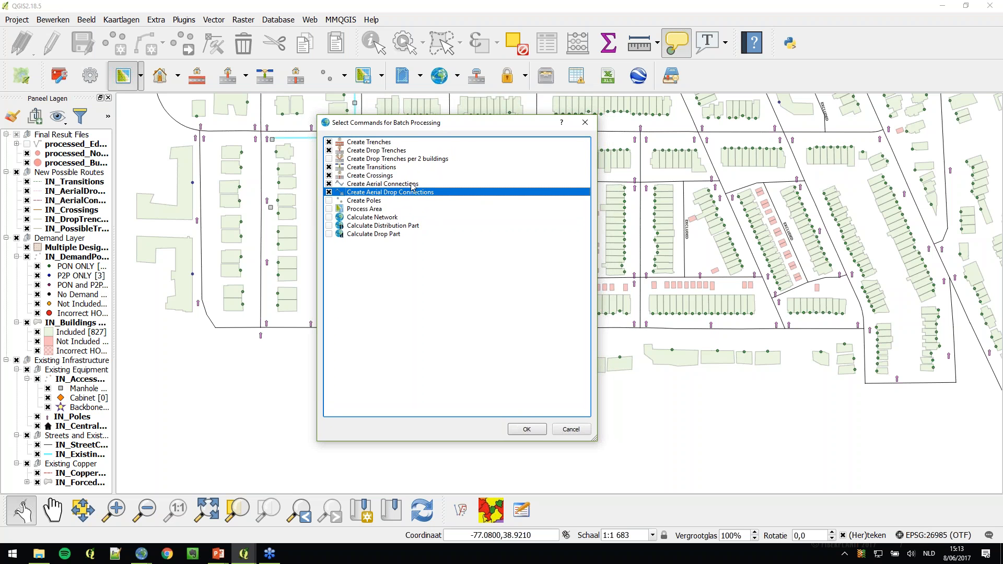
{"action": "left_click", "coordinate": [527, 429]}
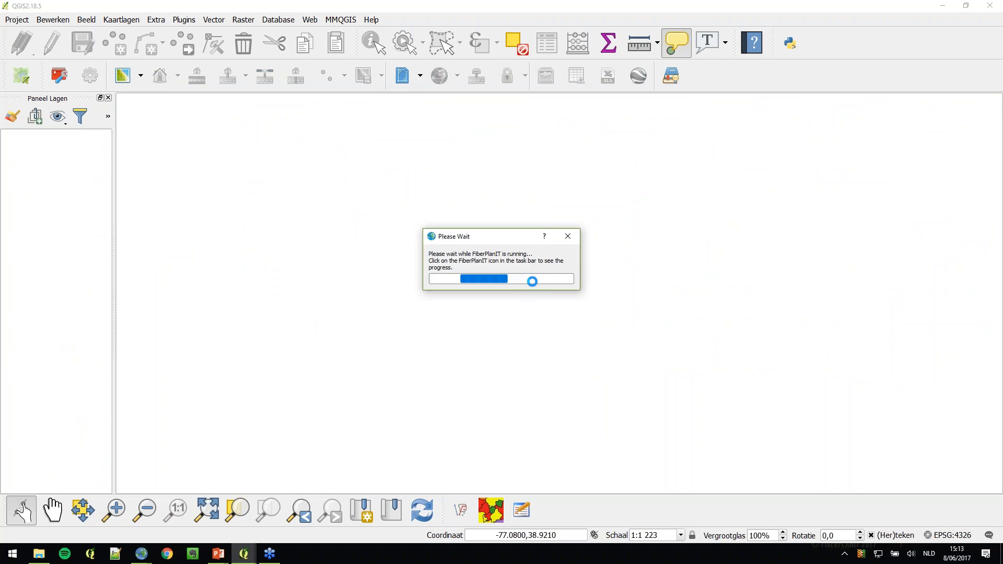
{"action": "mouse_move", "coordinate": [506, 138]}
{"action": "left_mouse_down"}
{"action": "mouse_move", "coordinate": [481, 144]}
{"action": "mouse_move", "coordinate": [493, 149]}
{"action": "left_mouse_up"}
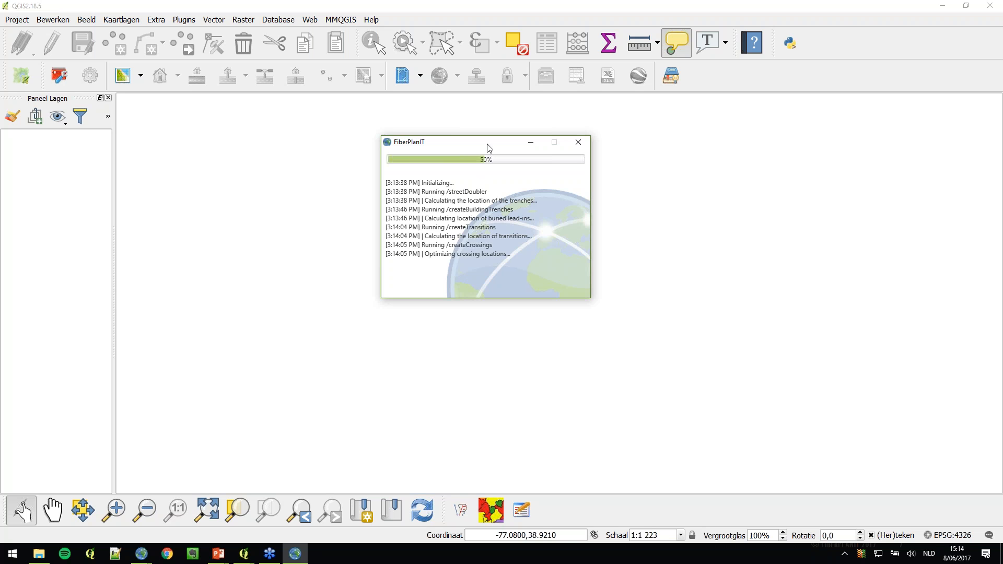
{"action": "left_click_drag", "start_coordinate": [477, 147], "coordinate": [473, 146]}
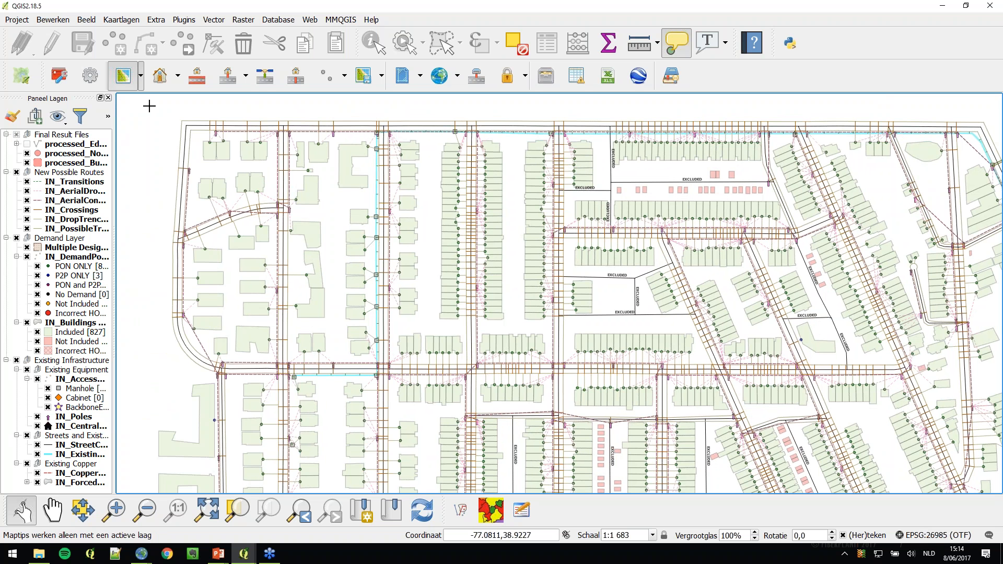
Widen the layer list, hide the Transitions, AerialDropConnections, AerialConnections, Crossings and DropTrenches layers, and make IN_PossibleTrenches the active layer.
{"action": "left_click_drag", "start_coordinate": [115, 179], "coordinate": [158, 179]}
{"action": "left_click", "coordinate": [26, 181]}
{"action": "left_click", "coordinate": [26, 191]}
{"action": "left_click", "coordinate": [27, 201]}
{"action": "left_click", "coordinate": [26, 210]}
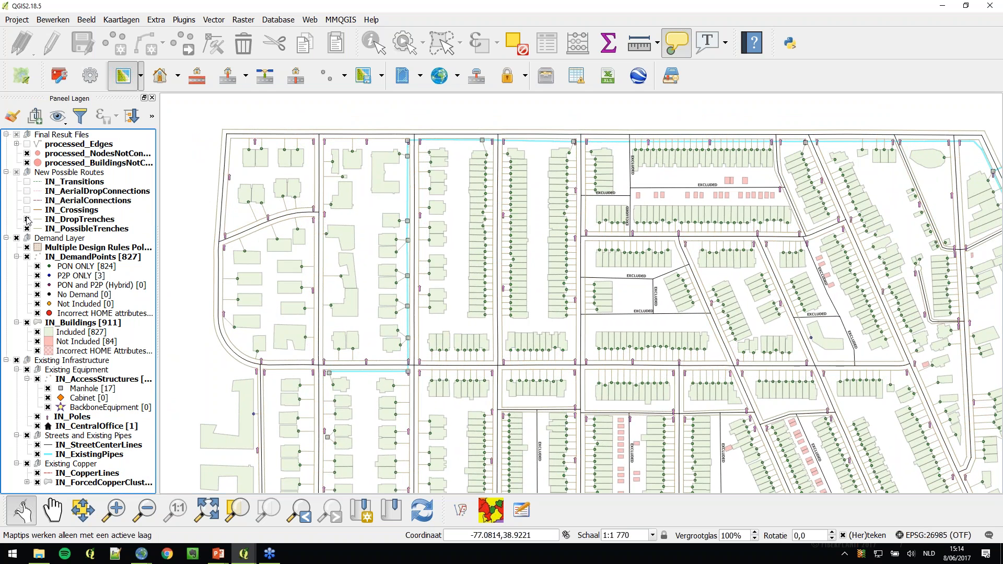
{"action": "left_click", "coordinate": [27, 219]}
{"action": "left_click", "coordinate": [100, 230]}
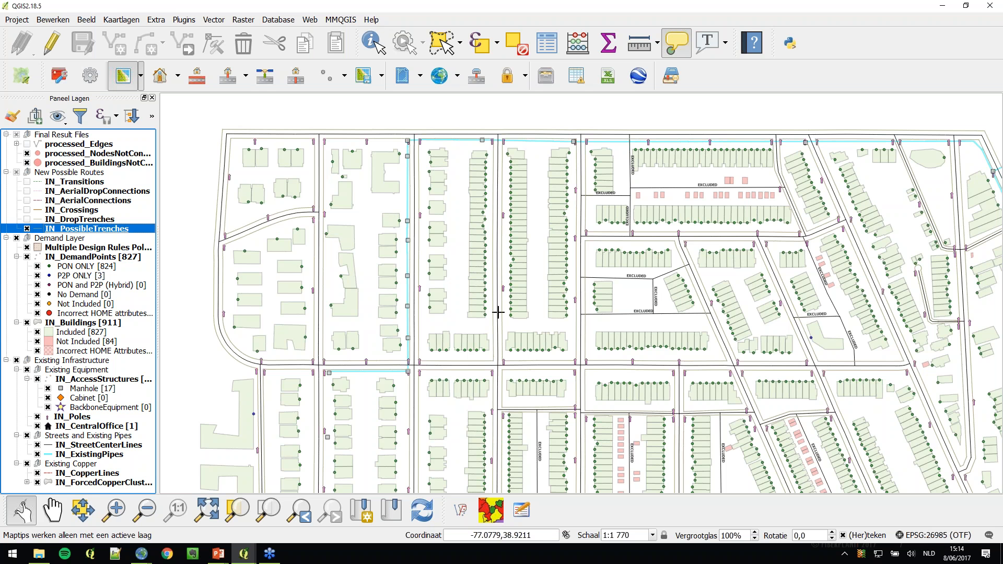
Examine the possible trenches beside the street centre lines, especially where the excluded segment meets the street south of the blocks.
{"action": "left_click_drag", "start_coordinate": [505, 311], "coordinate": [461, 246]}
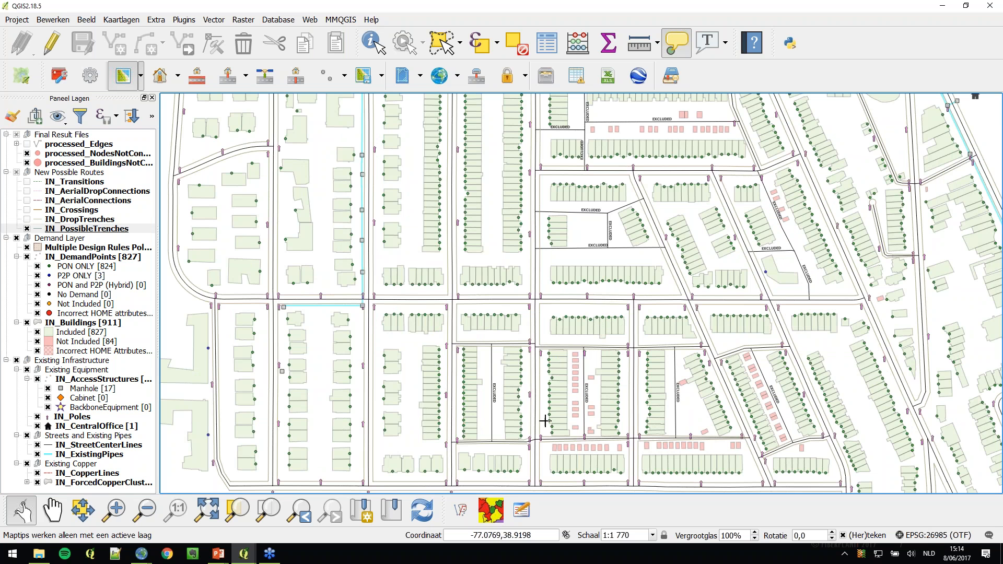
{"action": "left_click_drag", "start_coordinate": [502, 435], "coordinate": [501, 360]}
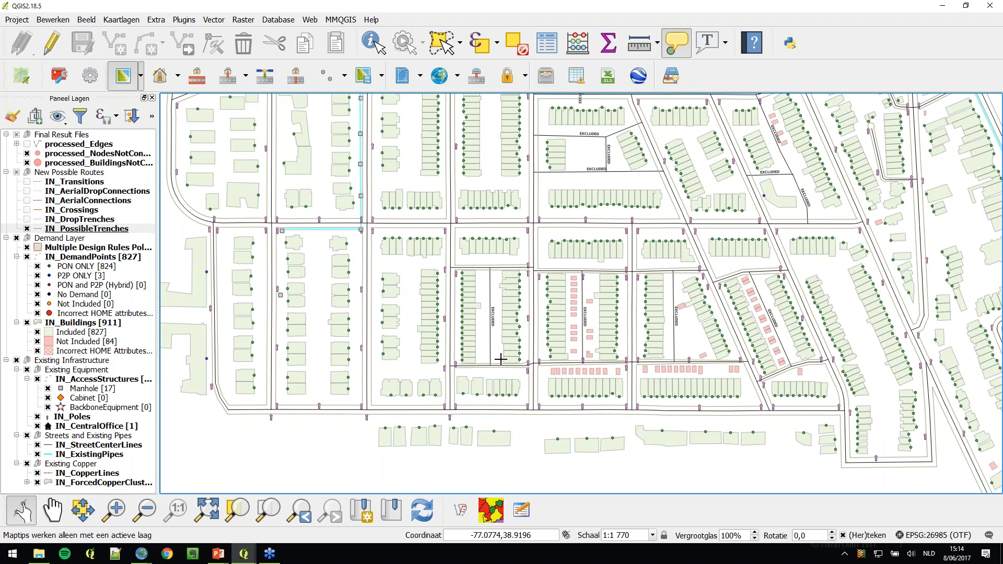
{"action": "scroll", "coordinate": [501, 359], "scroll_direction": "up", "scroll_amount": 2}
{"action": "scroll", "coordinate": [461, 363], "scroll_direction": "up", "scroll_amount": 1}
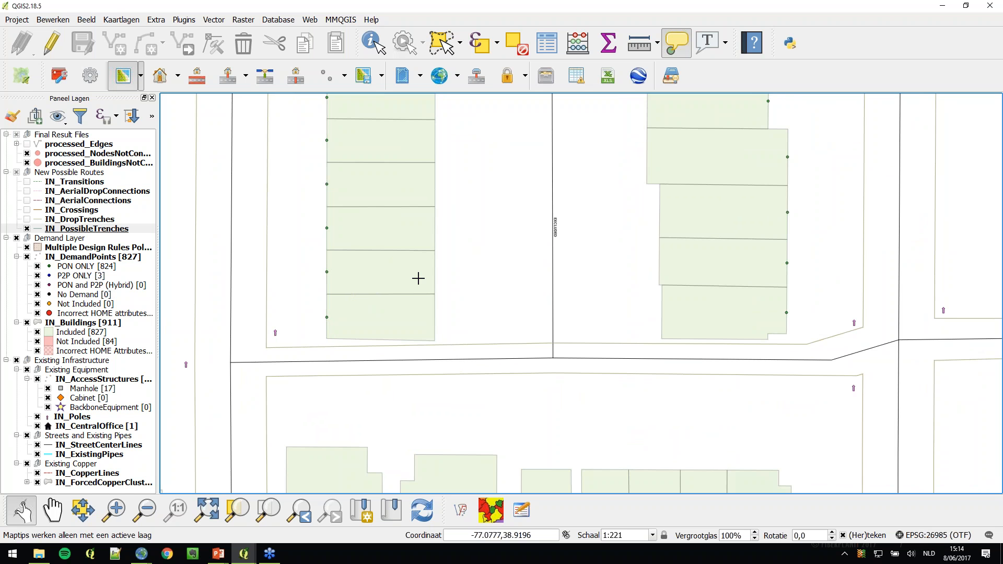
{"action": "left_click_drag", "start_coordinate": [470, 314], "coordinate": [450, 285]}
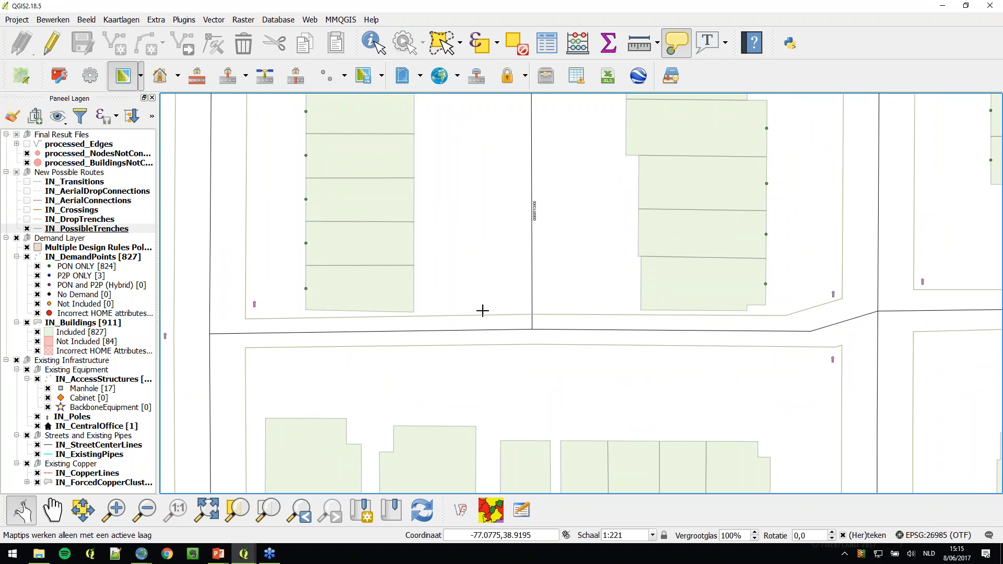
{"action": "left_click_drag", "start_coordinate": [450, 339], "coordinate": [446, 351]}
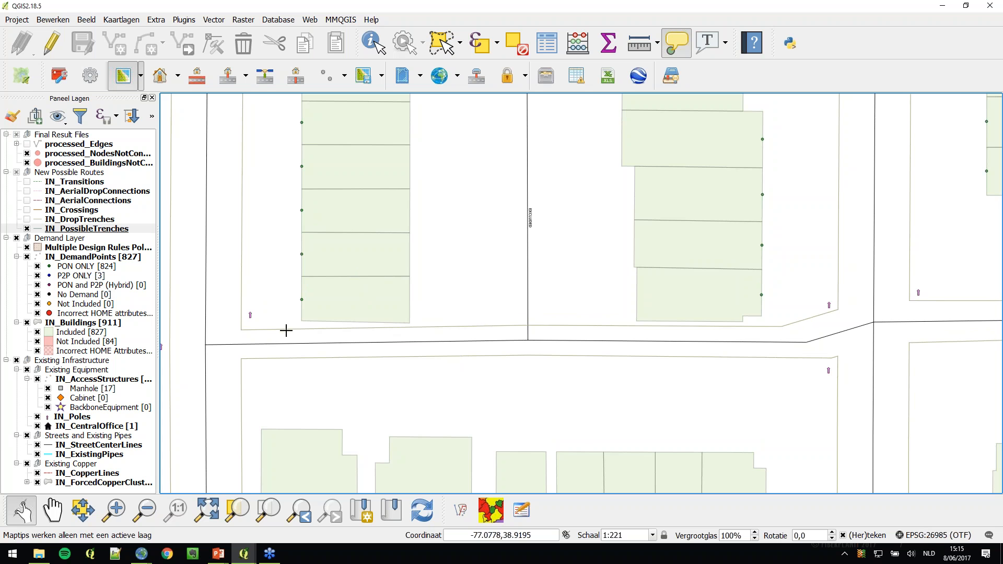
{"action": "left_click_drag", "start_coordinate": [282, 332], "coordinate": [358, 330]}
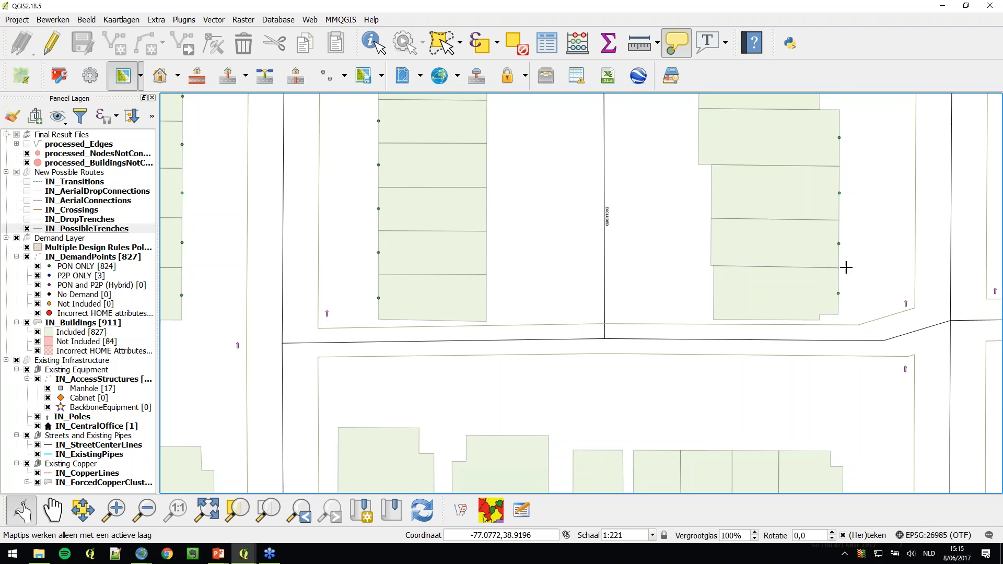
{"action": "left_click_drag", "start_coordinate": [637, 331], "coordinate": [601, 328]}
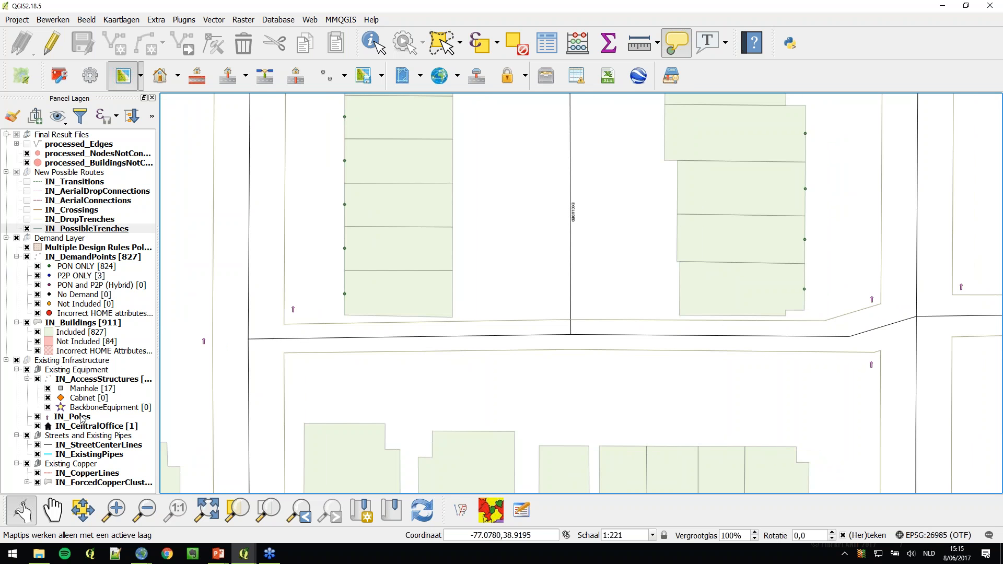
Identify the street centre line below the excluded segment in IN_StreetCenterLines to check its width and include attributes, and close the results.
{"action": "left_click", "coordinate": [81, 447]}
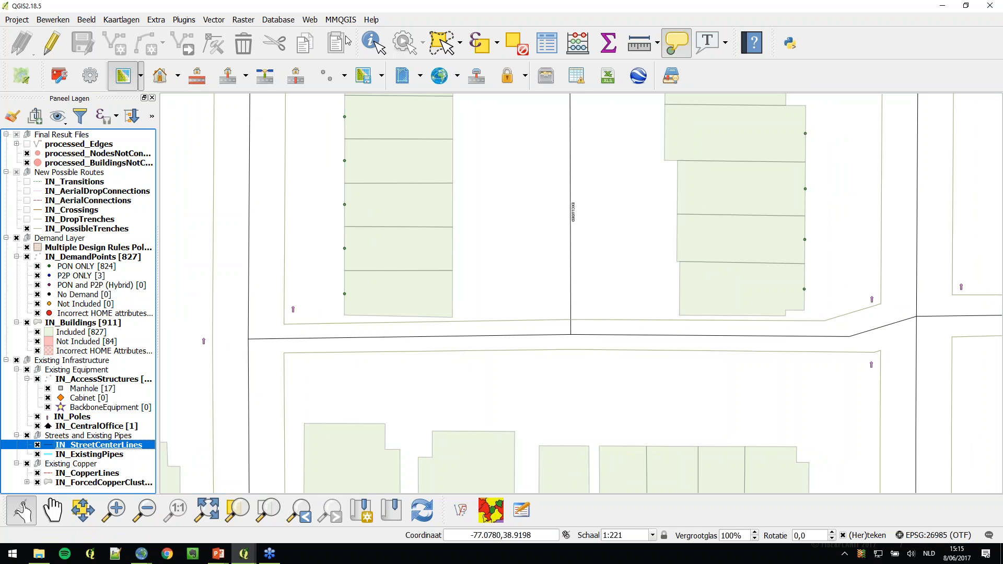
{"action": "left_click", "coordinate": [373, 42]}
{"action": "left_click", "coordinate": [436, 315]}
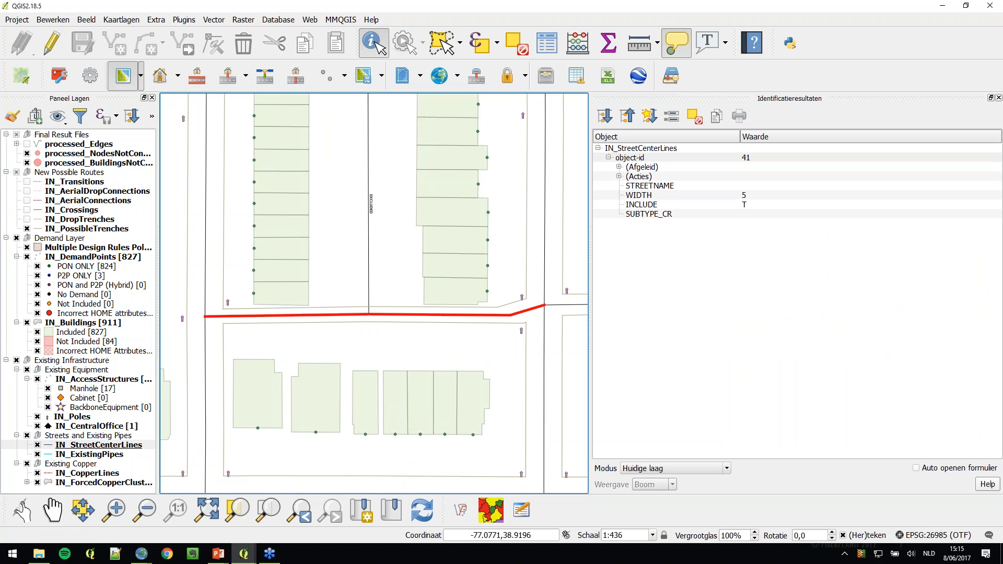
{"action": "left_click", "coordinate": [989, 23]}
{"action": "left_click", "coordinate": [848, 22]}
{"action": "left_click", "coordinate": [994, 16]}
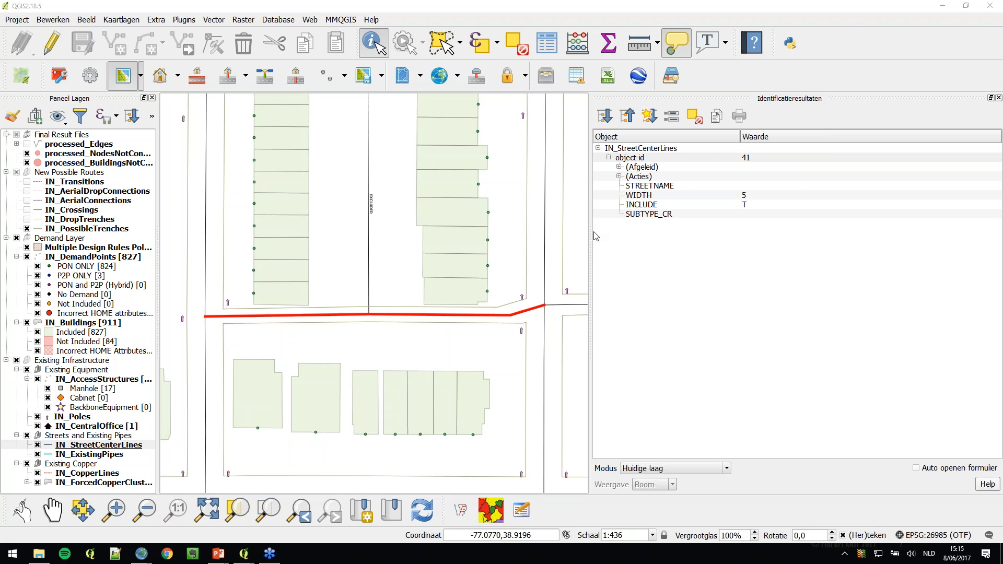
{"action": "left_click_drag", "start_coordinate": [590, 237], "coordinate": [770, 236]}
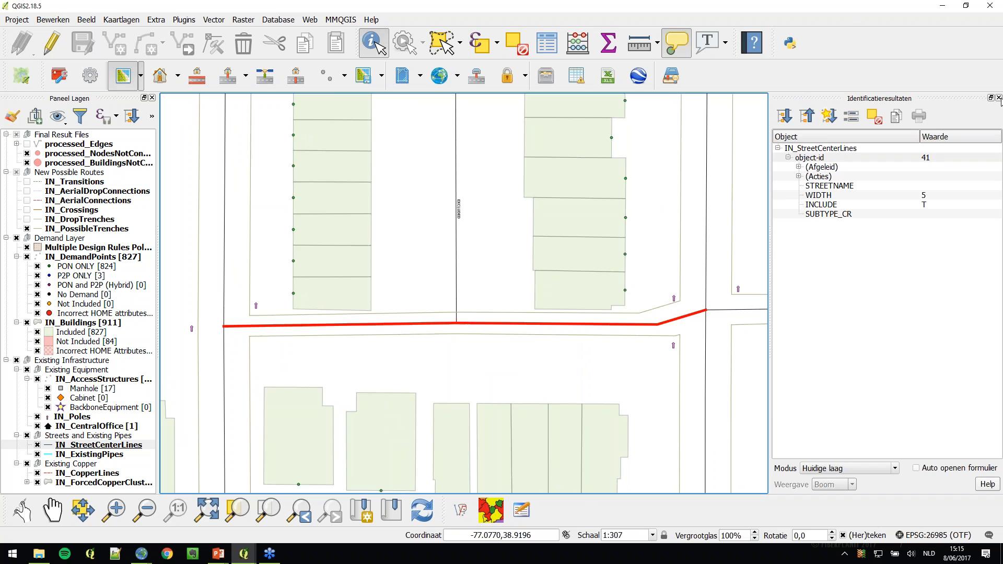
{"action": "left_click", "coordinate": [1000, 98]}
{"action": "left_click", "coordinate": [585, 298]}
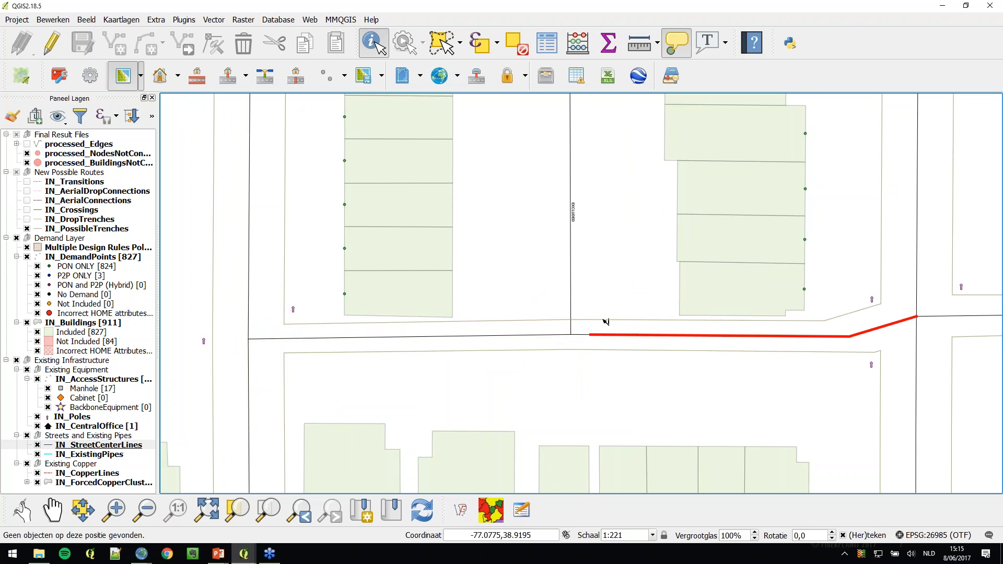
Examine the possible trenches at the excluded segment's other end and around the dead-end street in the eastern part of the area.
{"action": "scroll", "coordinate": [679, 377], "scroll_direction": "down", "scroll_amount": 1}
{"action": "scroll", "coordinate": [647, 373], "scroll_direction": "down", "scroll_amount": 1}
{"action": "scroll", "coordinate": [648, 164], "scroll_direction": "up", "scroll_amount": 2}
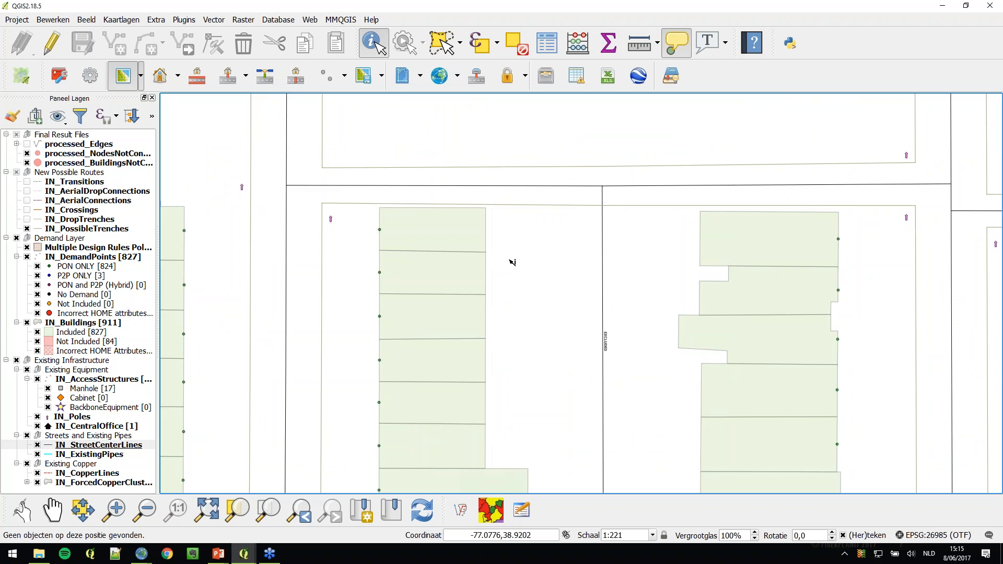
{"action": "scroll", "coordinate": [512, 262], "scroll_direction": "down", "scroll_amount": 2}
{"action": "left_click_drag", "start_coordinate": [756, 258], "coordinate": [276, 269]}
{"action": "left_click_drag", "start_coordinate": [685, 226], "coordinate": [371, 231]}
{"action": "scroll", "coordinate": [503, 287], "scroll_direction": "up", "scroll_amount": 3}
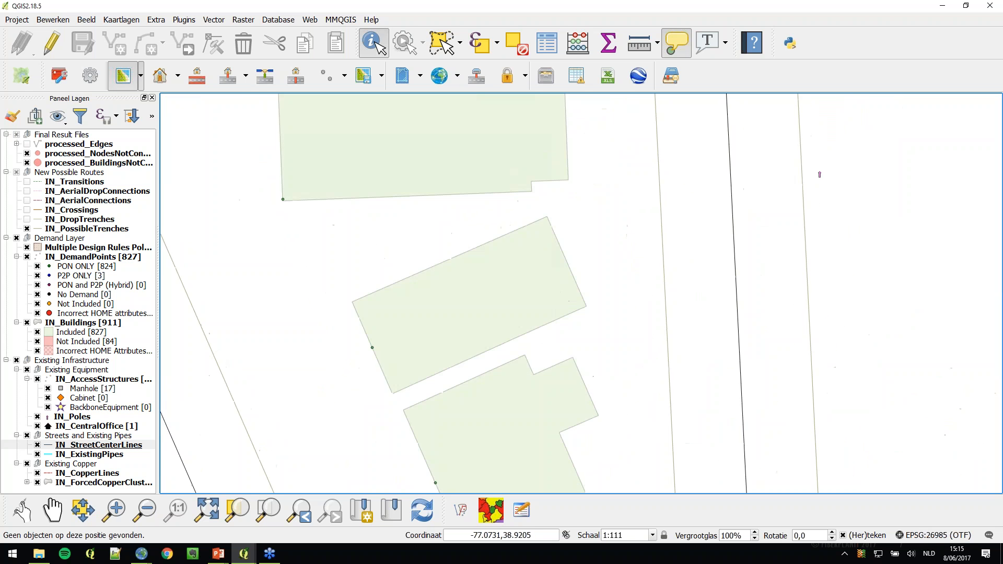
{"action": "scroll", "coordinate": [582, 170], "scroll_direction": "down", "scroll_amount": 4}
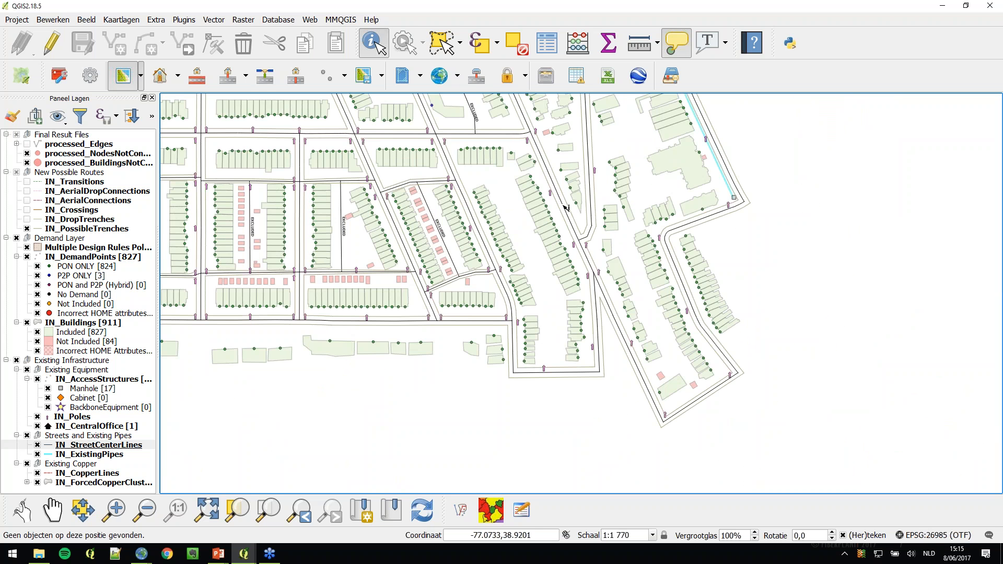
{"action": "scroll", "coordinate": [566, 208], "scroll_direction": "up", "scroll_amount": 1}
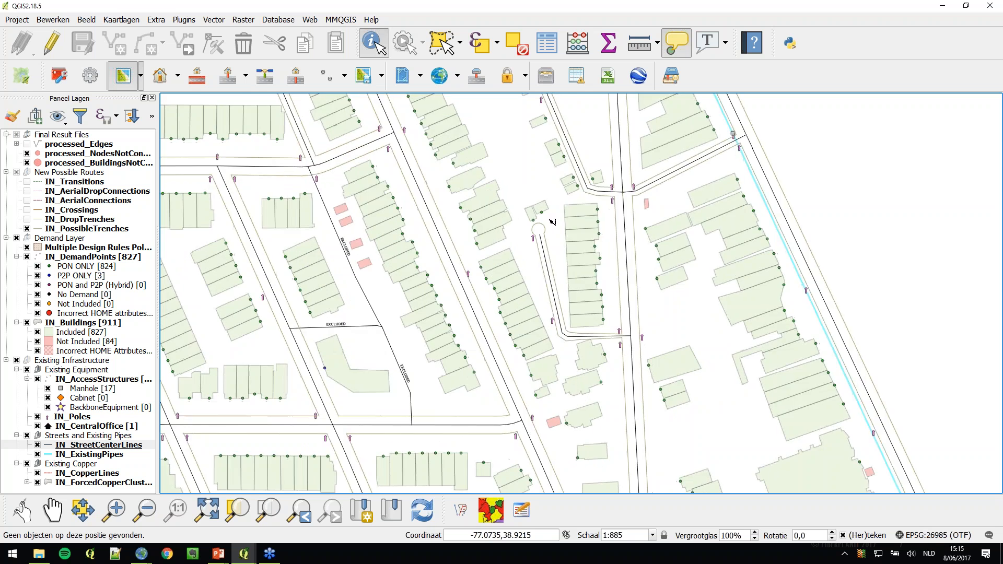
{"action": "scroll", "coordinate": [551, 222], "scroll_direction": "up", "scroll_amount": 1}
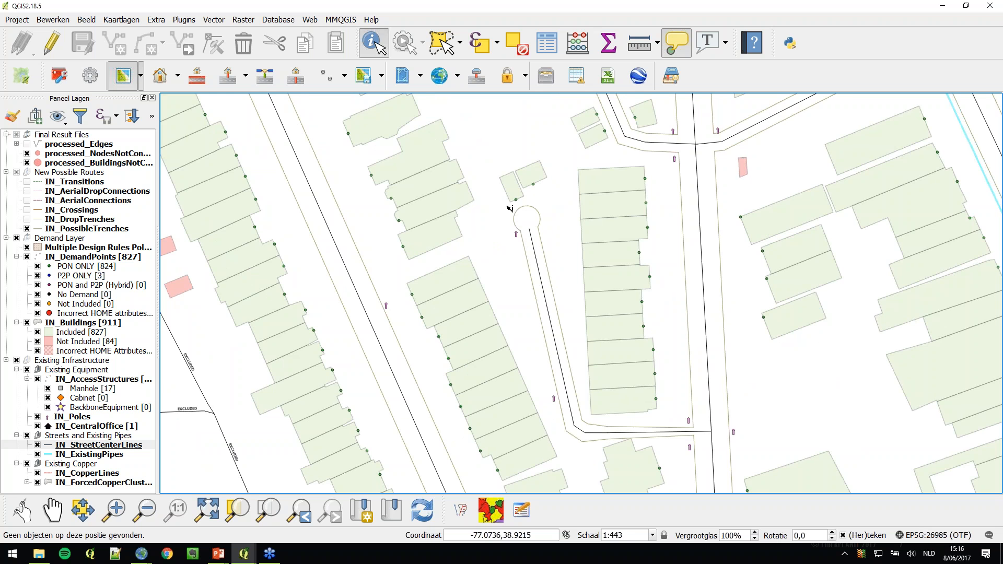
{"action": "scroll", "coordinate": [543, 227], "scroll_direction": "up", "scroll_amount": 1}
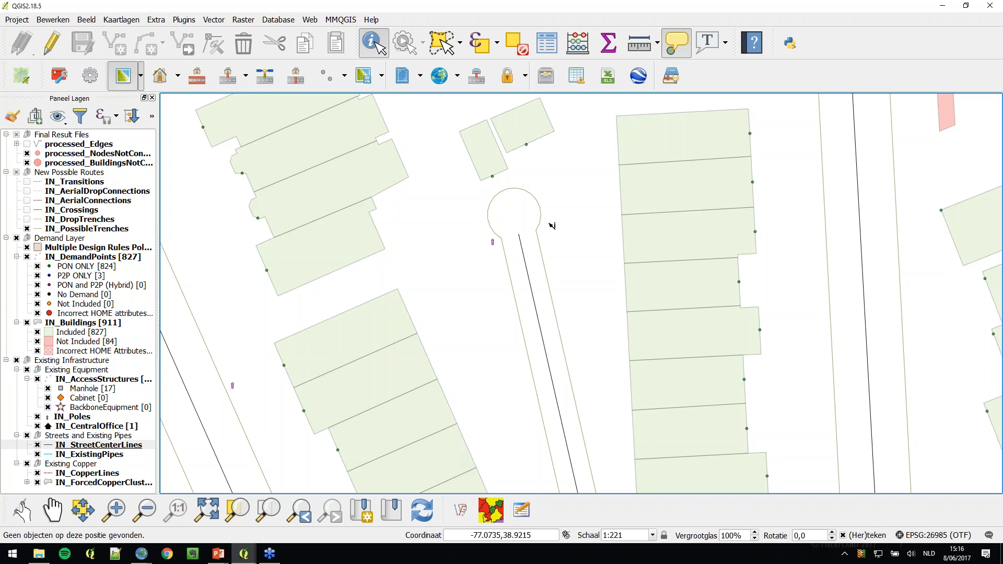
Show the DropTrenches layer and examine the building lead-ins at the dead-end street, across the blocks and at the manholes on the existing pipe.
{"action": "left_click", "coordinate": [26, 219]}
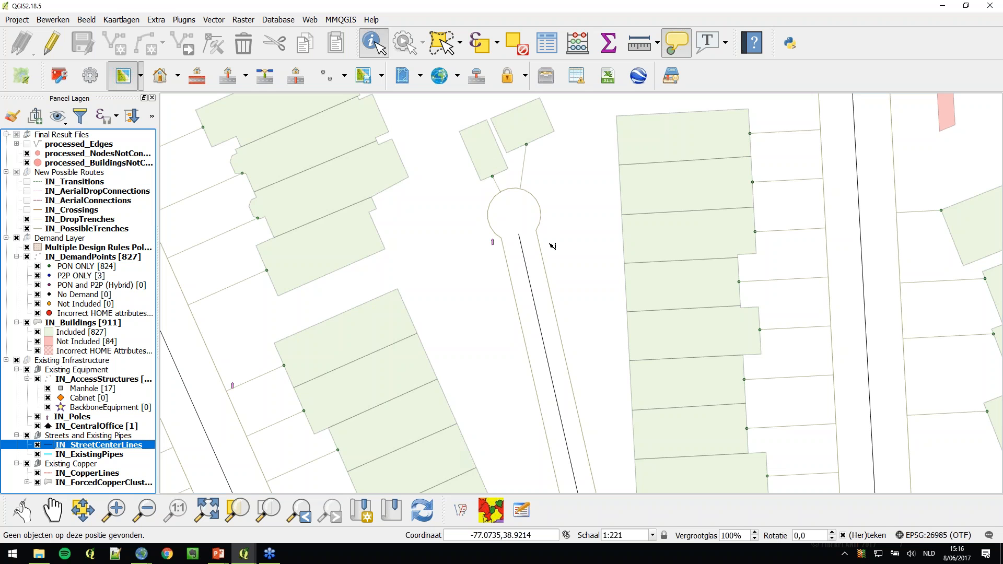
{"action": "scroll", "coordinate": [655, 230], "scroll_direction": "down", "scroll_amount": 1}
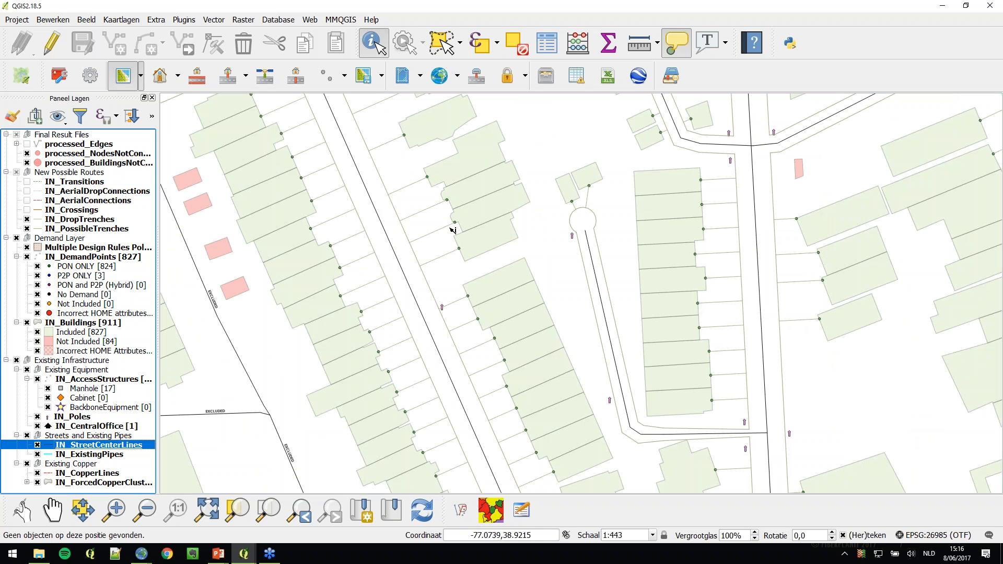
{"action": "scroll", "coordinate": [444, 236], "scroll_direction": "down", "scroll_amount": 1}
{"action": "left_click", "coordinate": [413, 244]}
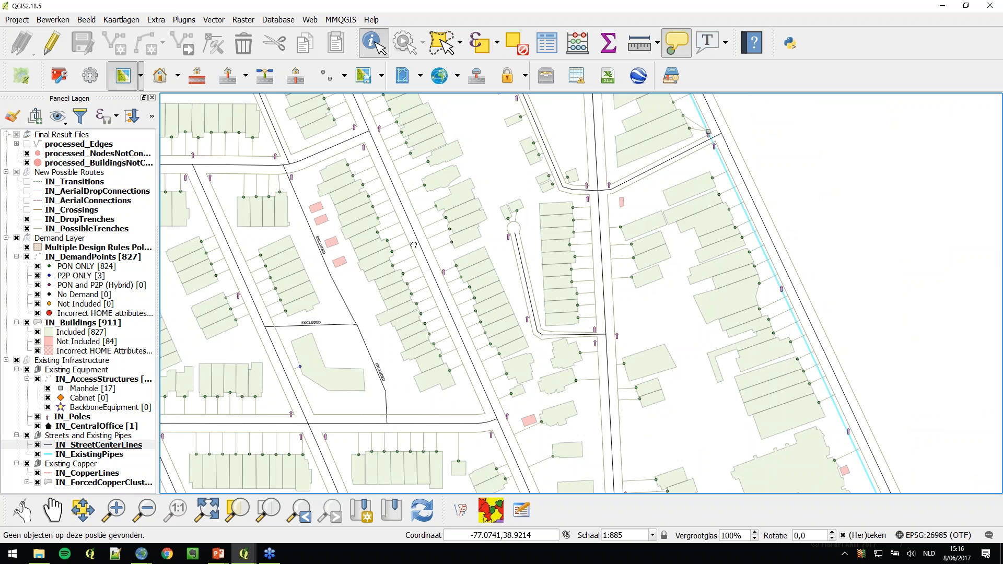
{"action": "left_click_drag", "start_coordinate": [413, 245], "coordinate": [655, 307]}
{"action": "left_click_drag", "start_coordinate": [388, 276], "coordinate": [630, 300]}
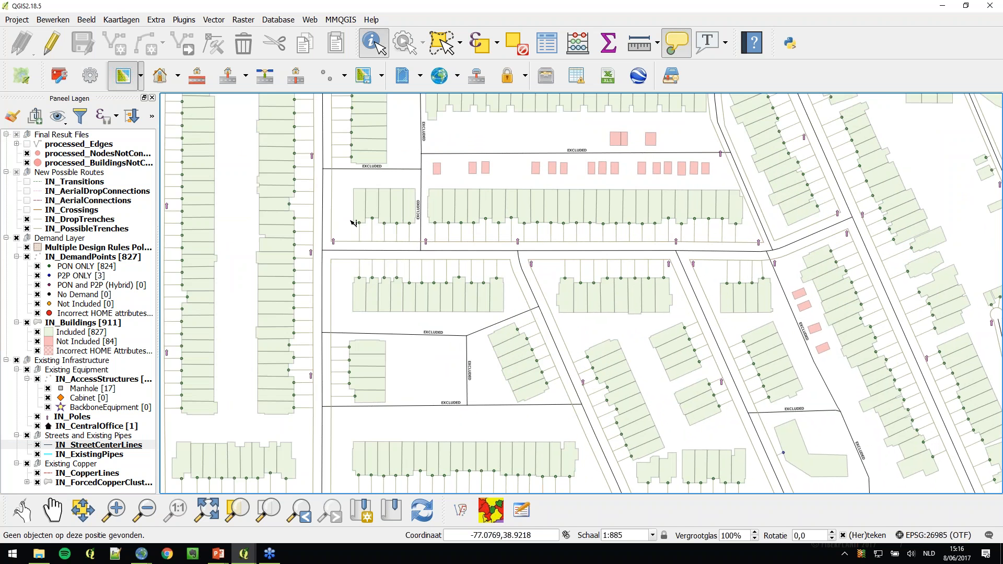
{"action": "left_click_drag", "start_coordinate": [354, 223], "coordinate": [610, 296]}
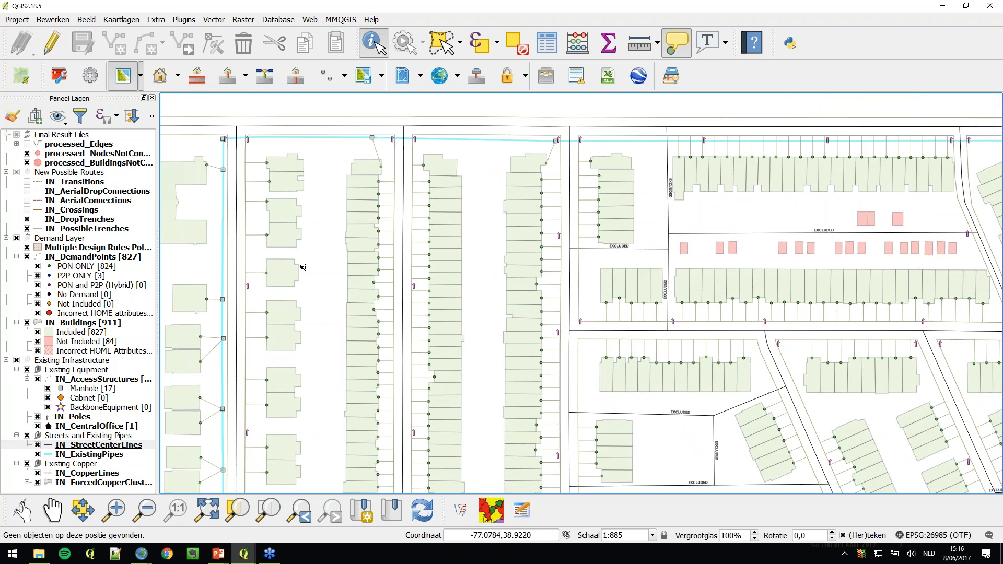
{"action": "left_click_drag", "start_coordinate": [323, 252], "coordinate": [499, 153]}
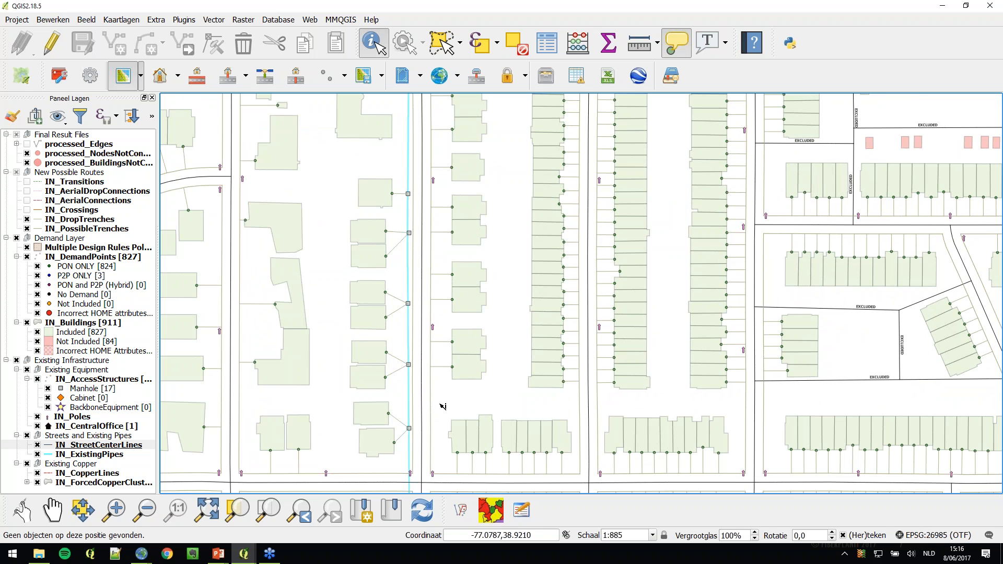
{"action": "scroll", "coordinate": [466, 367], "scroll_direction": "up", "scroll_amount": 1}
{"action": "scroll", "coordinate": [467, 364], "scroll_direction": "down", "scroll_amount": 1}
{"action": "scroll", "coordinate": [466, 364], "scroll_direction": "up", "scroll_amount": 1}
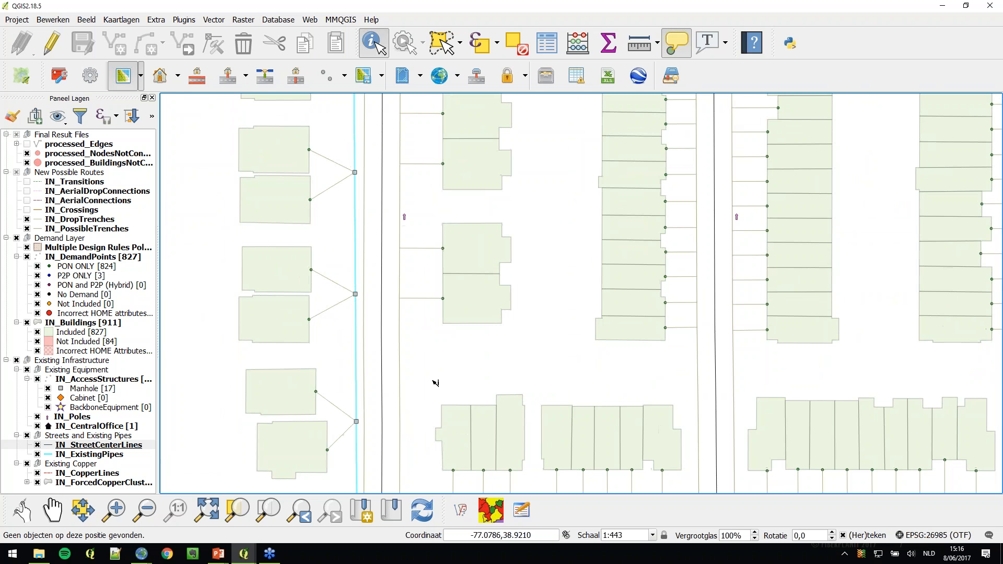
{"action": "left_click_drag", "start_coordinate": [439, 369], "coordinate": [452, 268]}
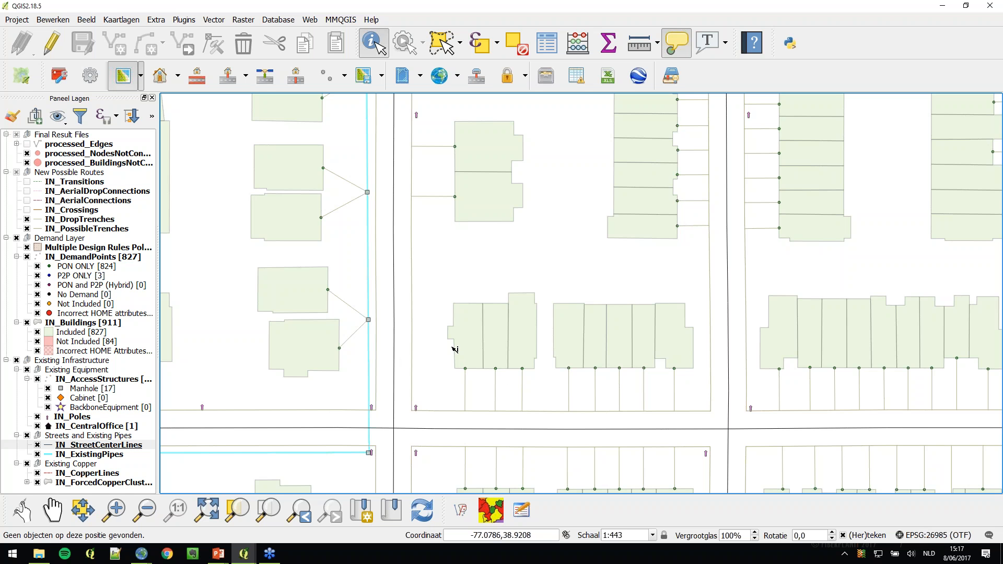
Show the AerialConnections layer and hide the PossibleTrenches and DropTrenches layers.
{"action": "left_click", "coordinate": [27, 201]}
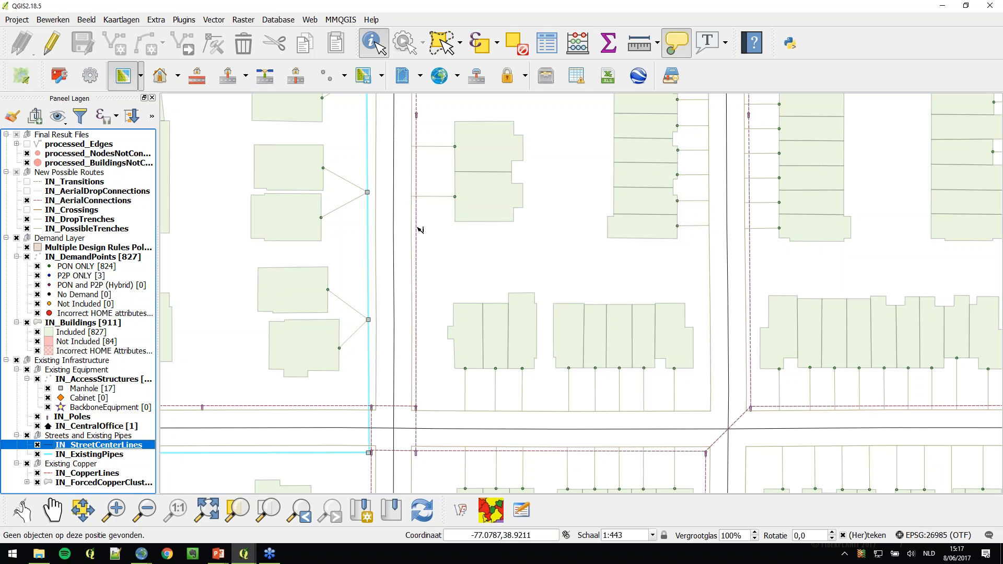
{"action": "left_click", "coordinate": [27, 228]}
{"action": "left_click", "coordinate": [27, 219]}
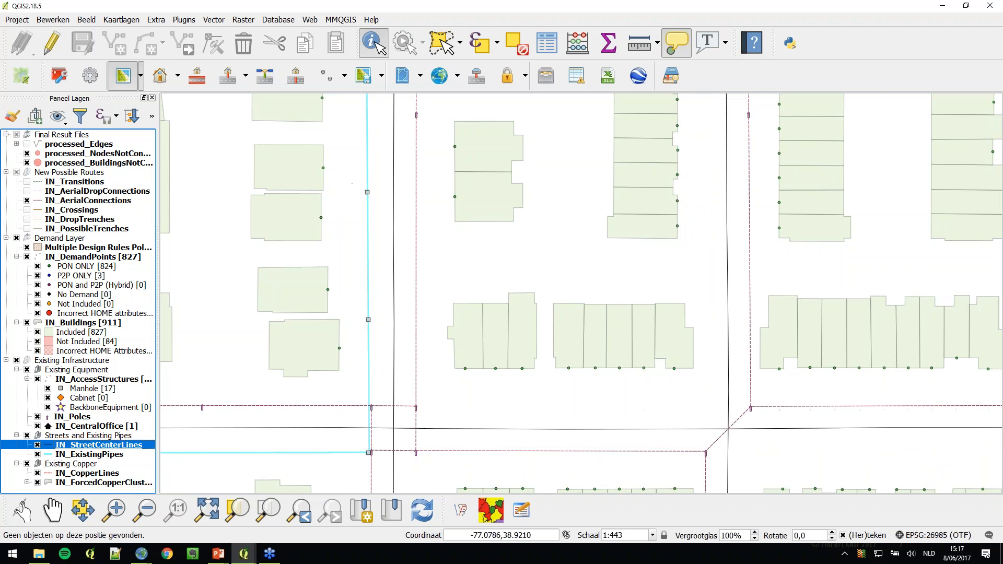
Identify the pole at the end of the excluded street in IN_Poles to check its existing and include attributes, and close the results.
{"action": "scroll", "coordinate": [506, 282], "scroll_direction": "down", "scroll_amount": 1}
{"action": "scroll", "coordinate": [484, 329], "scroll_direction": "down", "scroll_amount": 1}
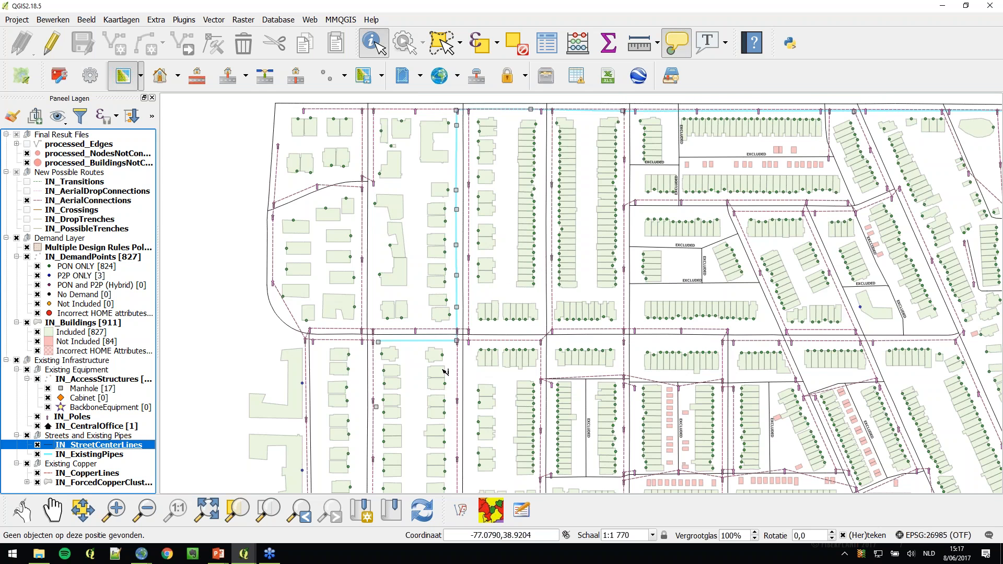
{"action": "left_click_drag", "start_coordinate": [514, 382], "coordinate": [352, 281]}
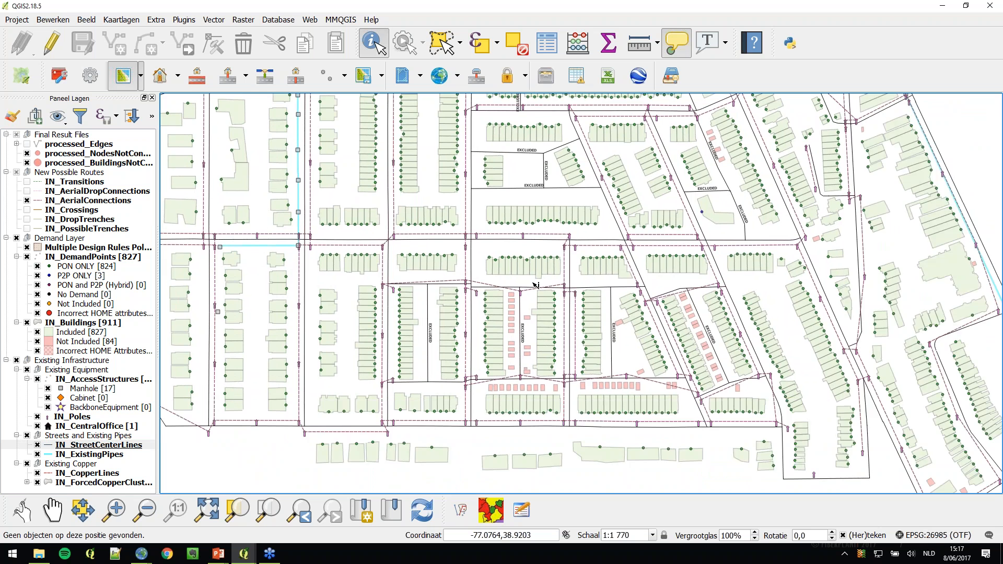
{"action": "scroll", "coordinate": [533, 284], "scroll_direction": "up", "scroll_amount": 1}
{"action": "scroll", "coordinate": [514, 291], "scroll_direction": "up", "scroll_amount": 1}
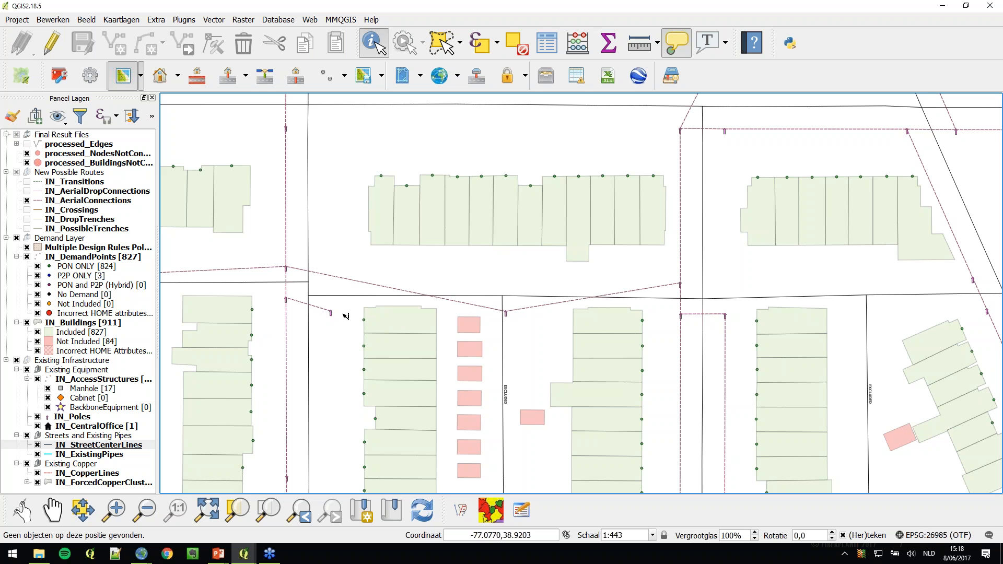
{"action": "left_click", "coordinate": [66, 417]}
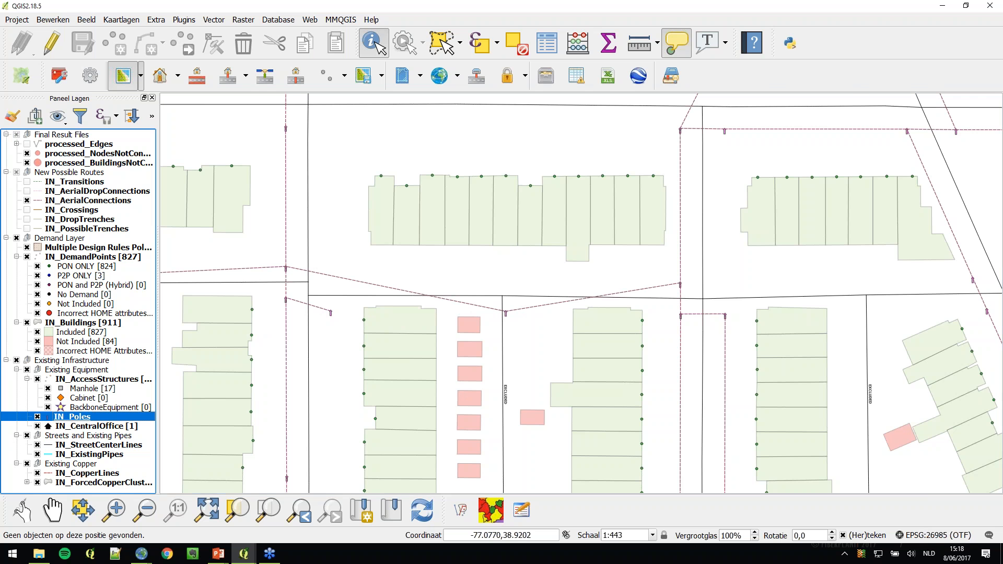
{"action": "left_click", "coordinate": [334, 314]}
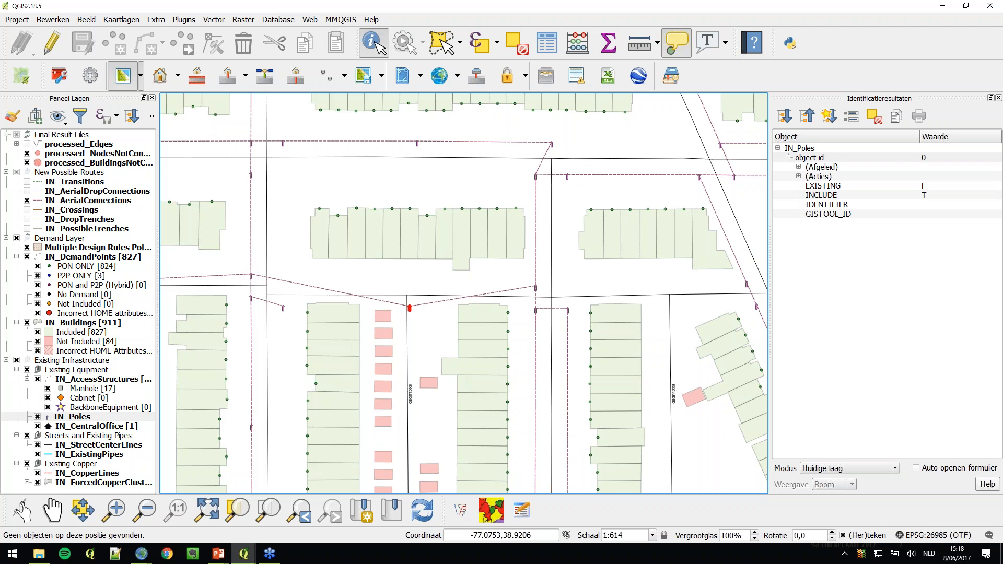
{"action": "left_click", "coordinate": [999, 98]}
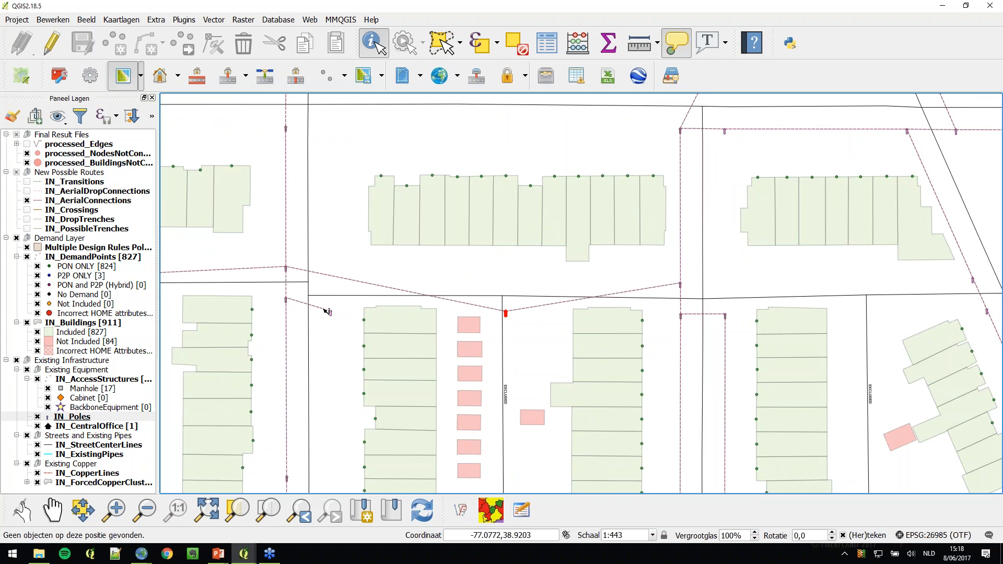
{"action": "left_click", "coordinate": [475, 287]}
Show the AerialDropConnections layer and examine the drops from the poles to the buildings across the western blocks.
{"action": "left_click", "coordinate": [27, 191]}
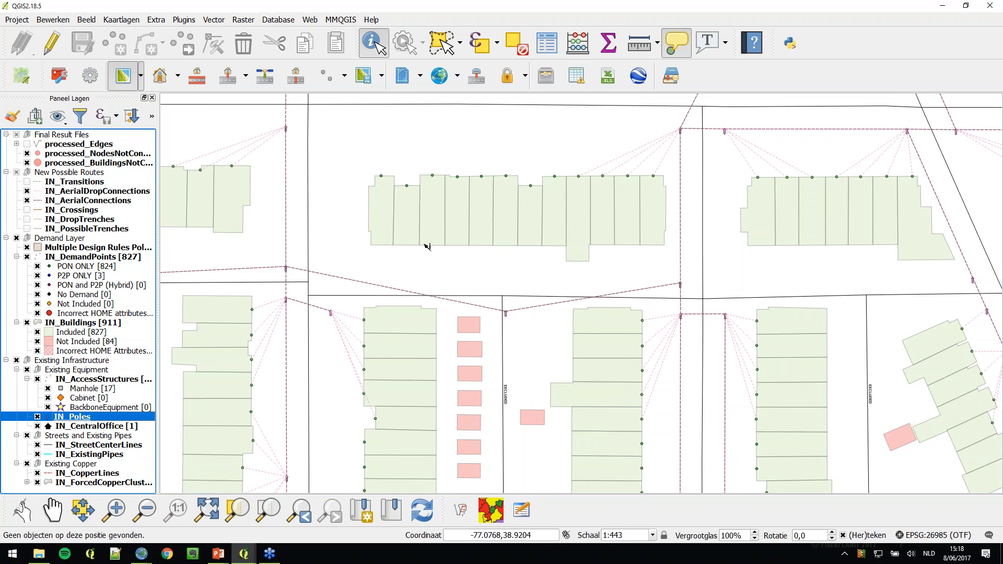
{"action": "scroll", "coordinate": [435, 251], "scroll_direction": "down", "scroll_amount": 2}
{"action": "left_click_drag", "start_coordinate": [244, 300], "coordinate": [418, 294]}
{"action": "scroll", "coordinate": [420, 313], "scroll_direction": "up", "scroll_amount": 1}
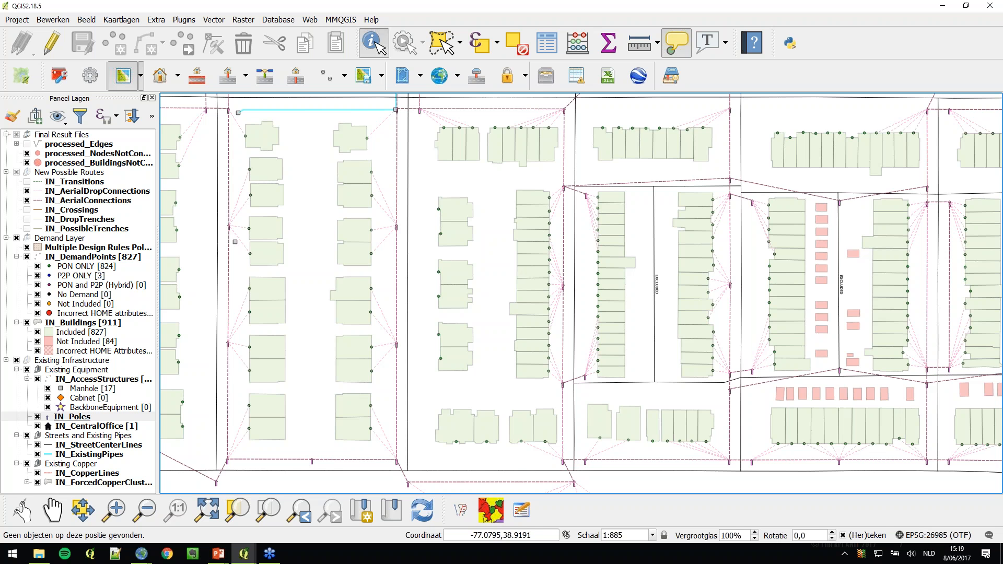
Switch to the second QGIS project and create drop trenches per 2 buildings, overwriting the existing layer features.
{"action": "mouse_move", "coordinate": [253, 552]}
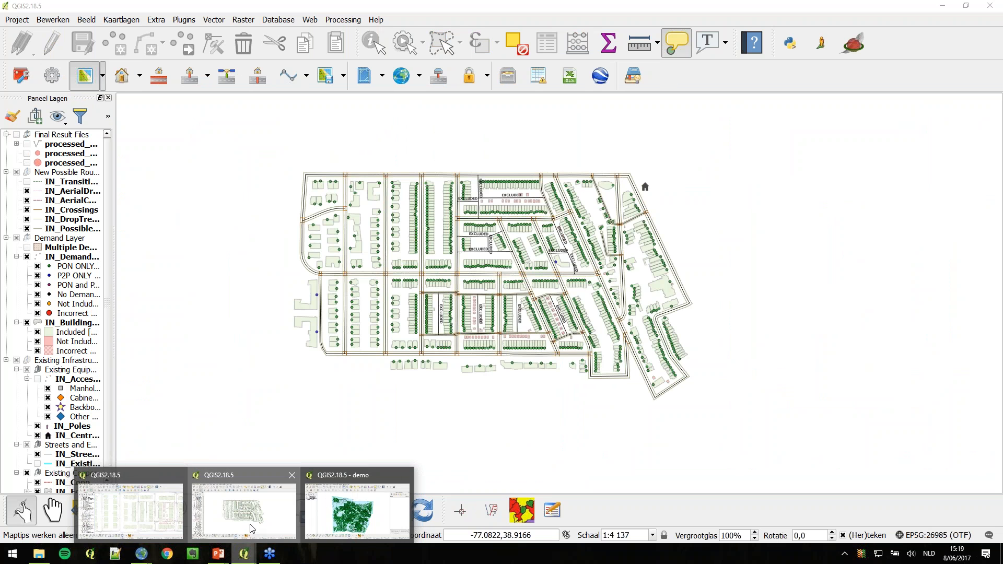
{"action": "left_click", "coordinate": [252, 529]}
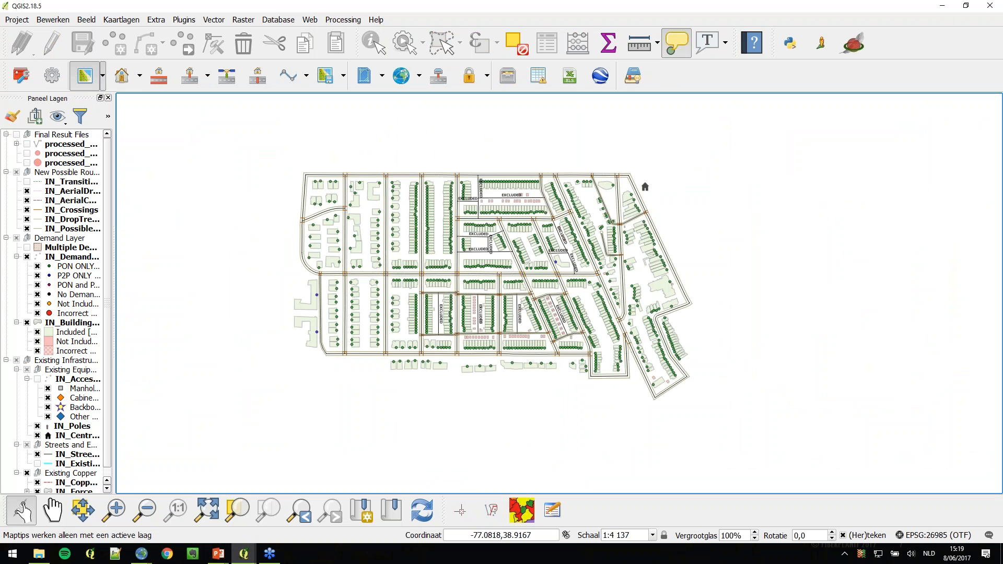
{"action": "scroll", "coordinate": [487, 258], "scroll_direction": "up", "scroll_amount": 1}
{"action": "scroll", "coordinate": [467, 258], "scroll_direction": "down", "scroll_amount": 1}
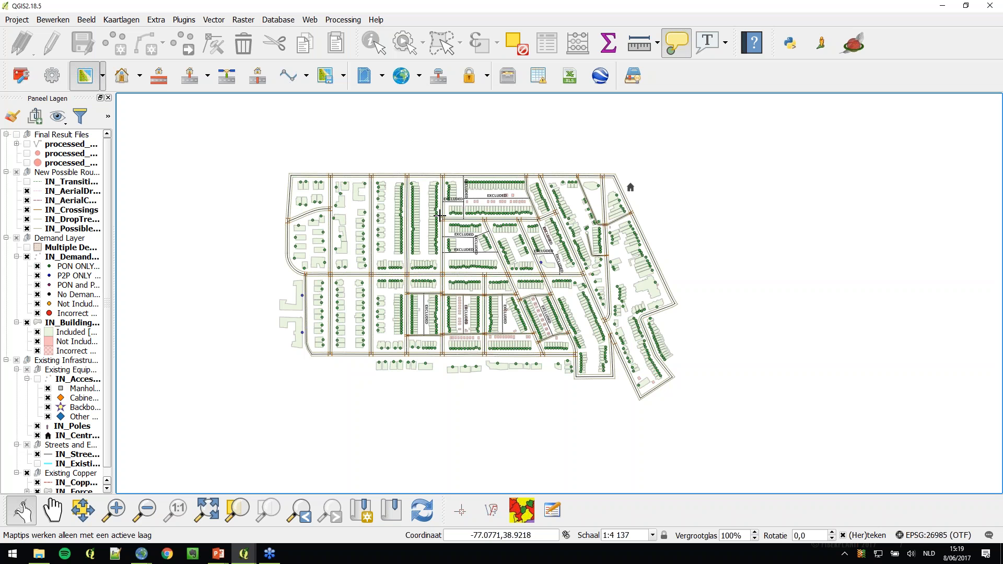
{"action": "scroll", "coordinate": [429, 246], "scroll_direction": "up", "scroll_amount": 1}
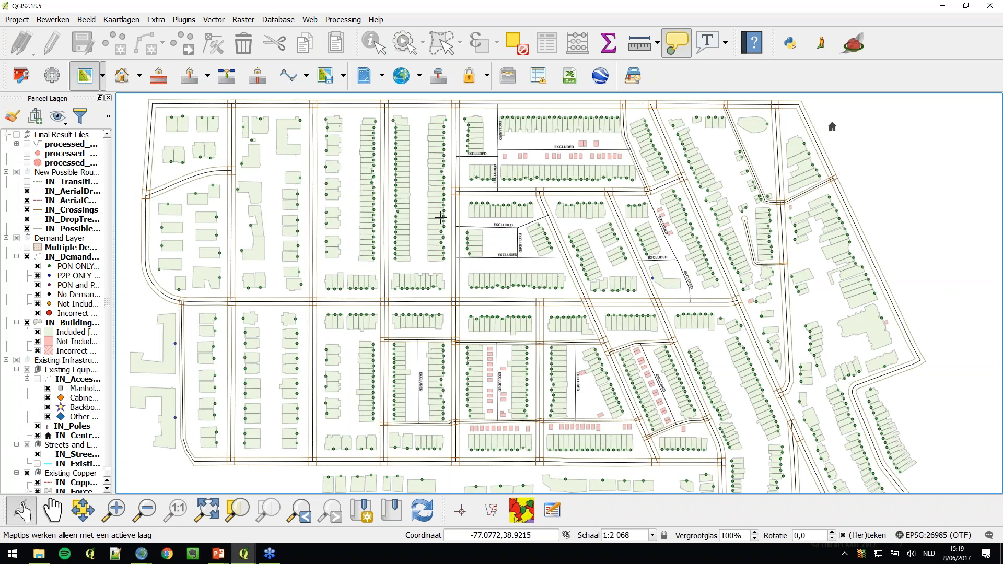
{"action": "left_click", "coordinate": [209, 75]}
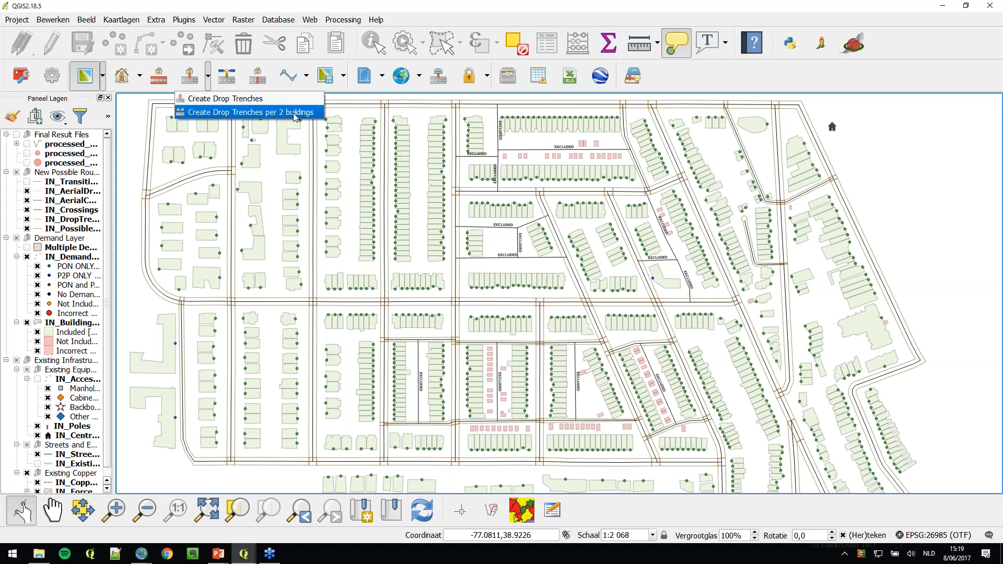
{"action": "left_click", "coordinate": [258, 112]}
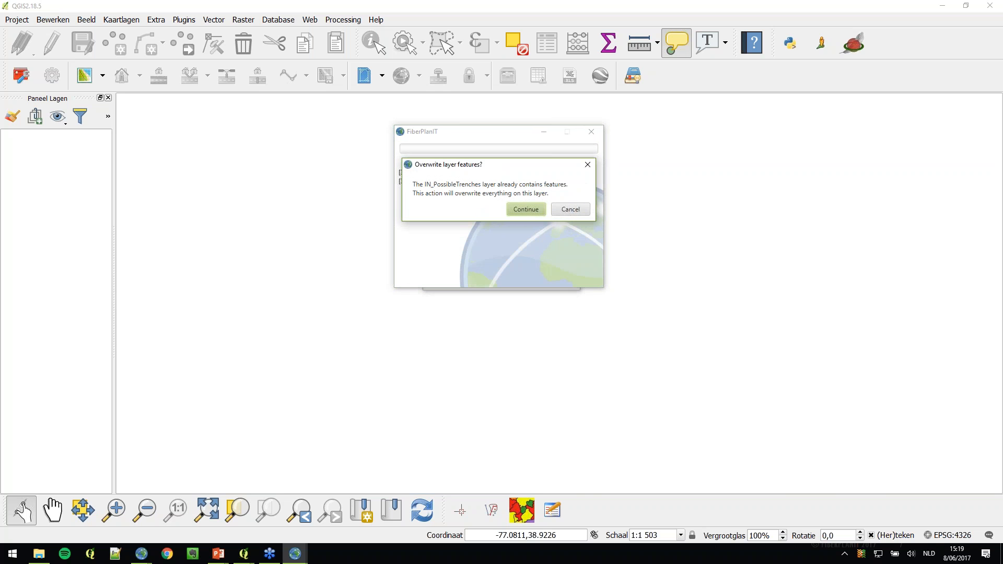
{"action": "left_click", "coordinate": [525, 209]}
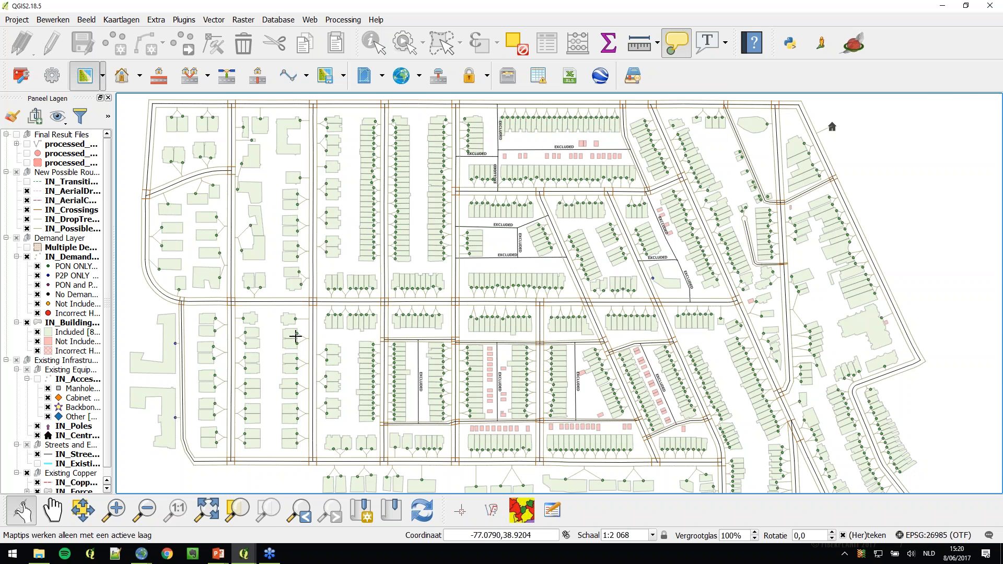
Examine the shared drop trenches at the row houses along the central street and across the surrounding blocks.
{"action": "scroll", "coordinate": [303, 346], "scroll_direction": "up", "scroll_amount": 1}
{"action": "scroll", "coordinate": [303, 346], "scroll_direction": "up", "scroll_amount": 1}
{"action": "scroll", "coordinate": [511, 187], "scroll_direction": "up", "scroll_amount": 1}
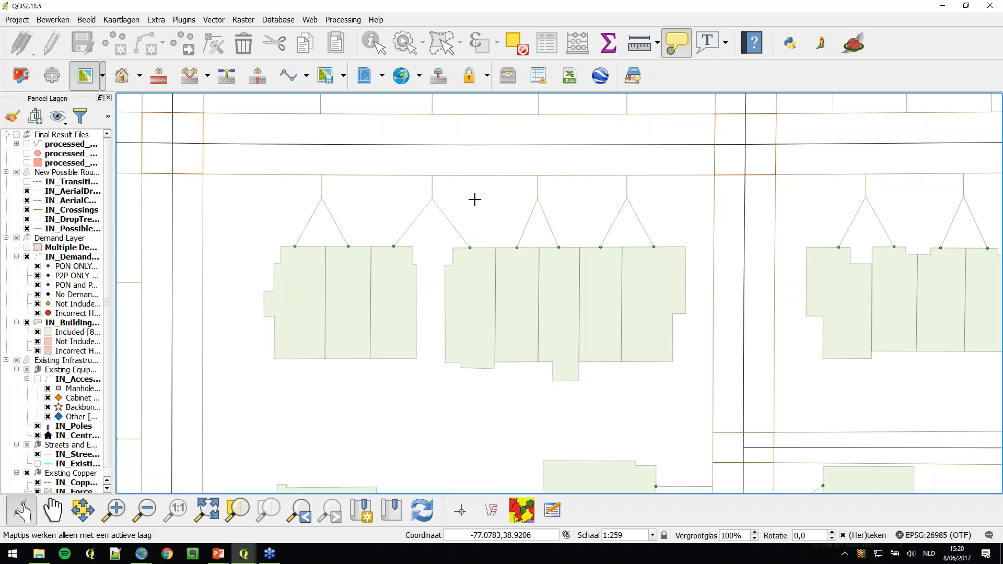
{"action": "scroll", "coordinate": [475, 199], "scroll_direction": "down", "scroll_amount": 1}
{"action": "scroll", "coordinate": [475, 200], "scroll_direction": "down", "scroll_amount": 1}
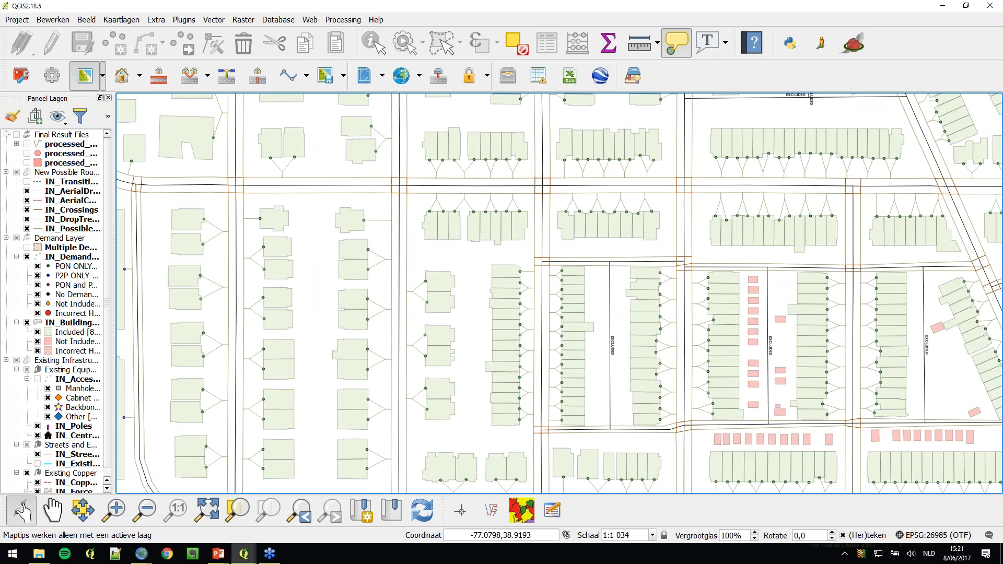
Switch back to the first QGIS project, open its area in FiberPlanIT Designer, and load the design output layers into QGIS.
{"action": "mouse_move", "coordinate": [242, 557]}
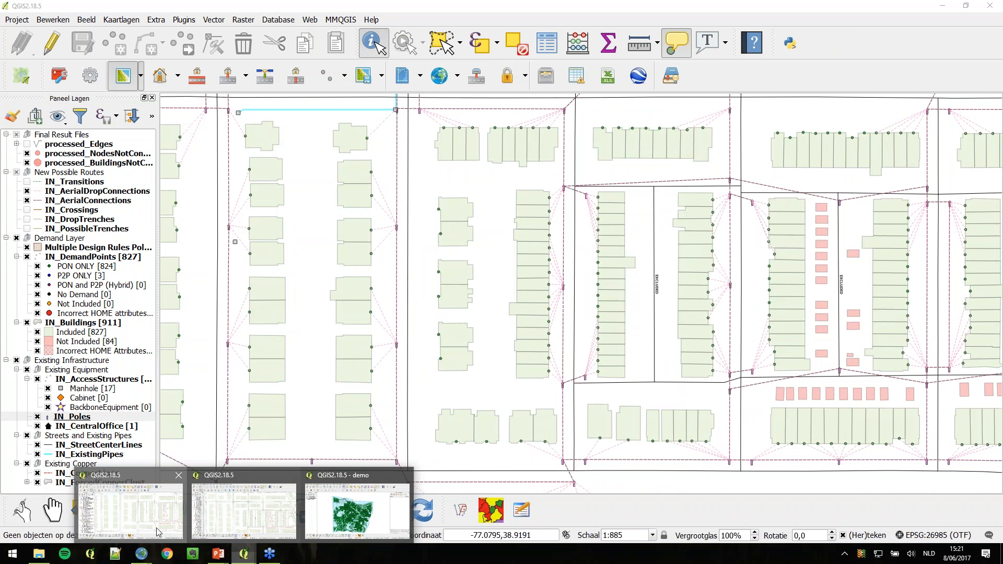
{"action": "left_click", "coordinate": [131, 510]}
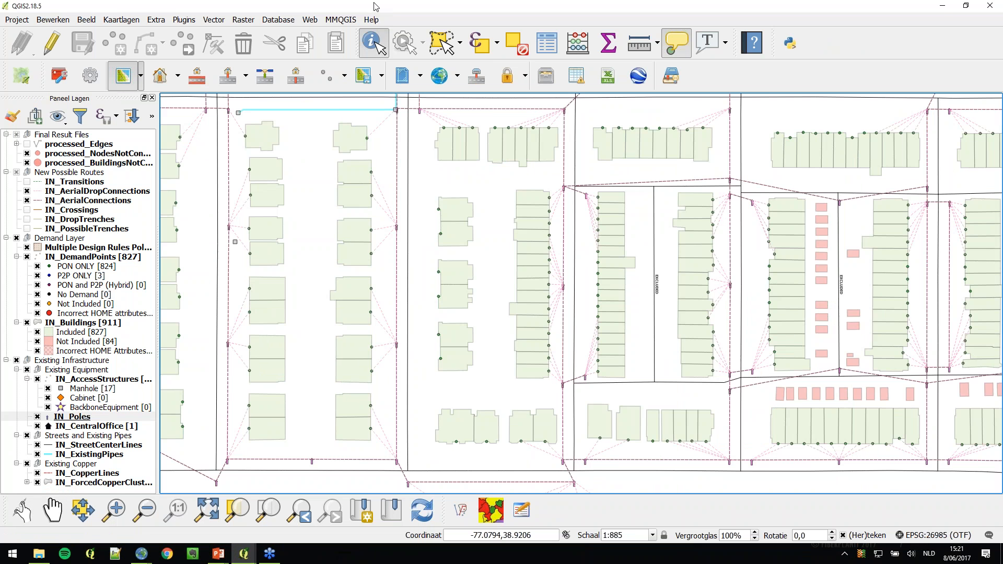
{"action": "left_click", "coordinate": [90, 78]}
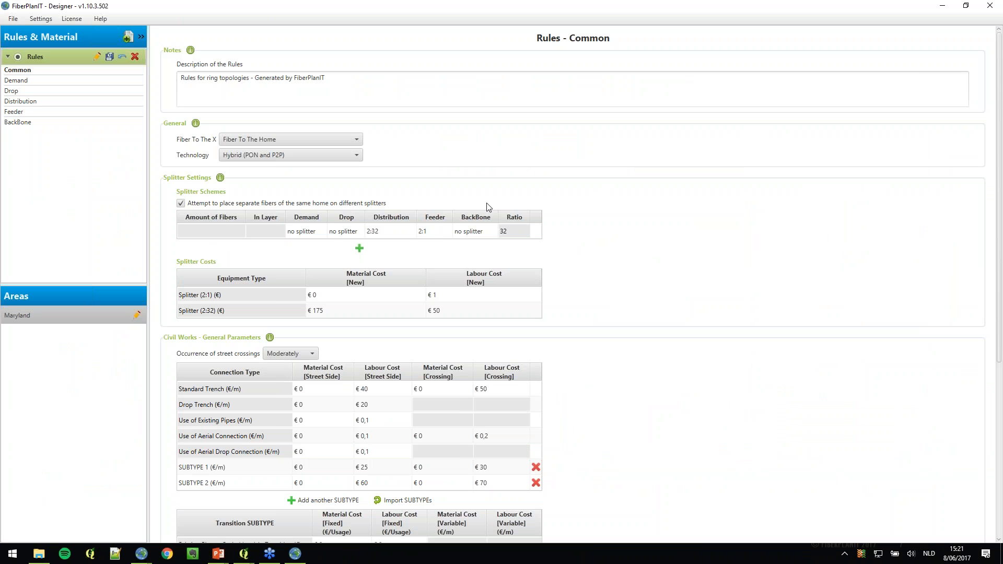
{"action": "left_click", "coordinate": [942, 8]}
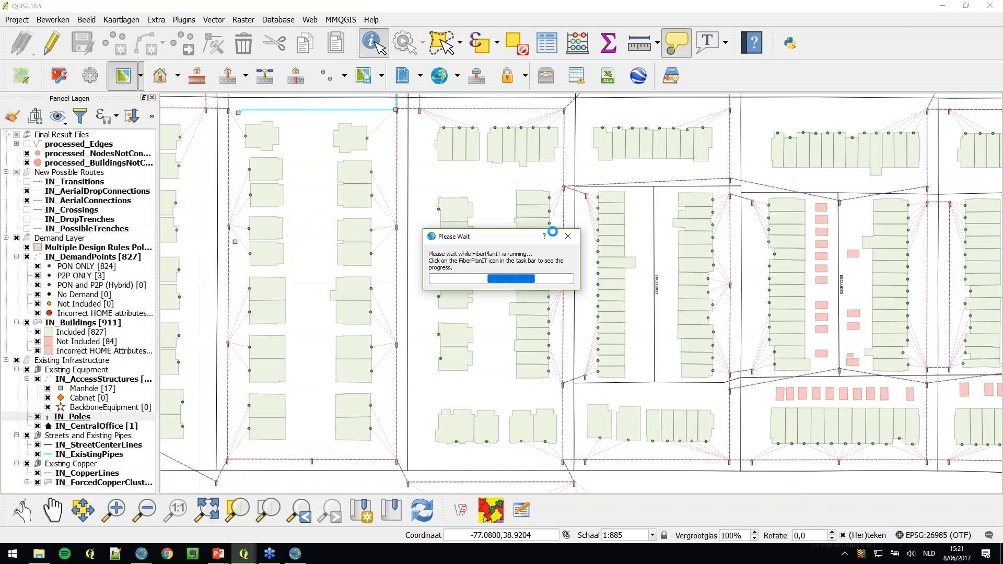
{"action": "left_click", "coordinate": [499, 293]}
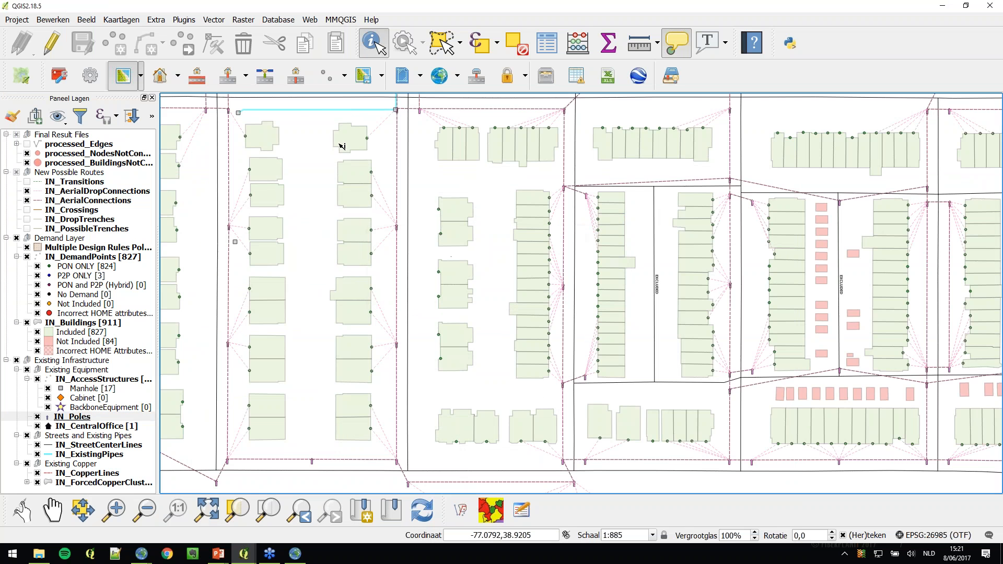
{"action": "left_click", "coordinate": [405, 78]}
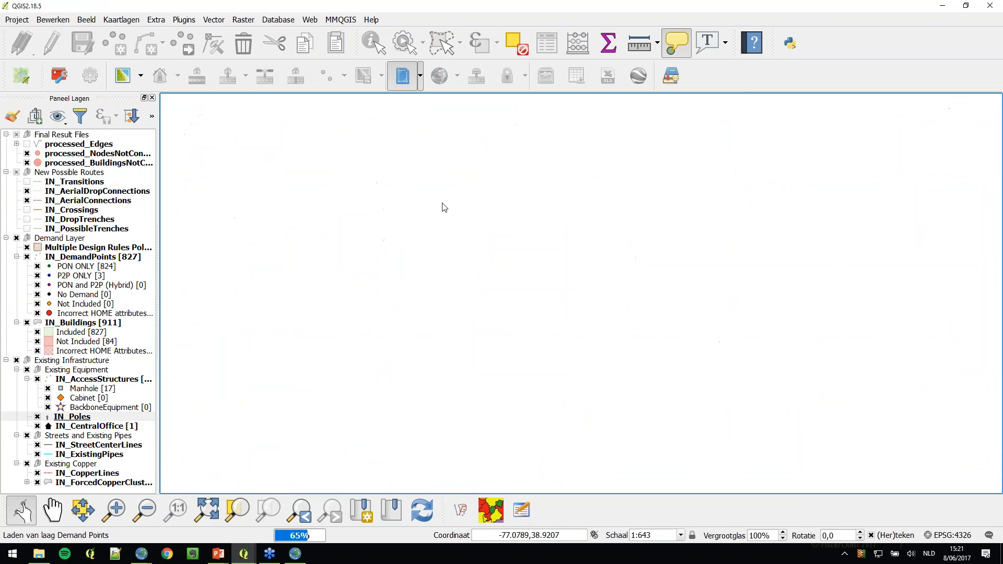
Switch to FiberPlanIT Designer and review the Distribution rules for strategy, shared cables, ducts, cables and lenient aerial cables.
{"action": "key", "text": "alt+Tab"}
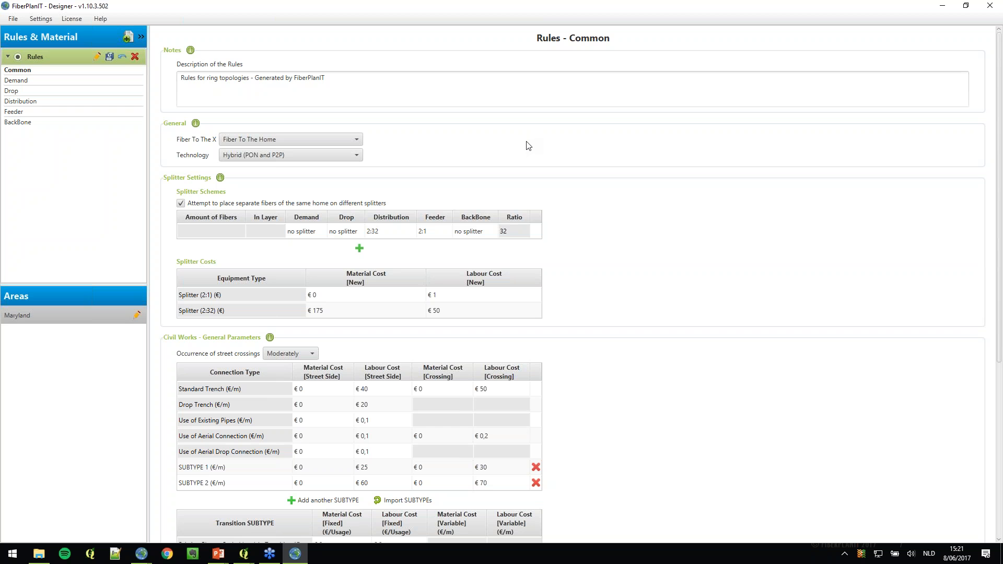
{"action": "left_click", "coordinate": [61, 104]}
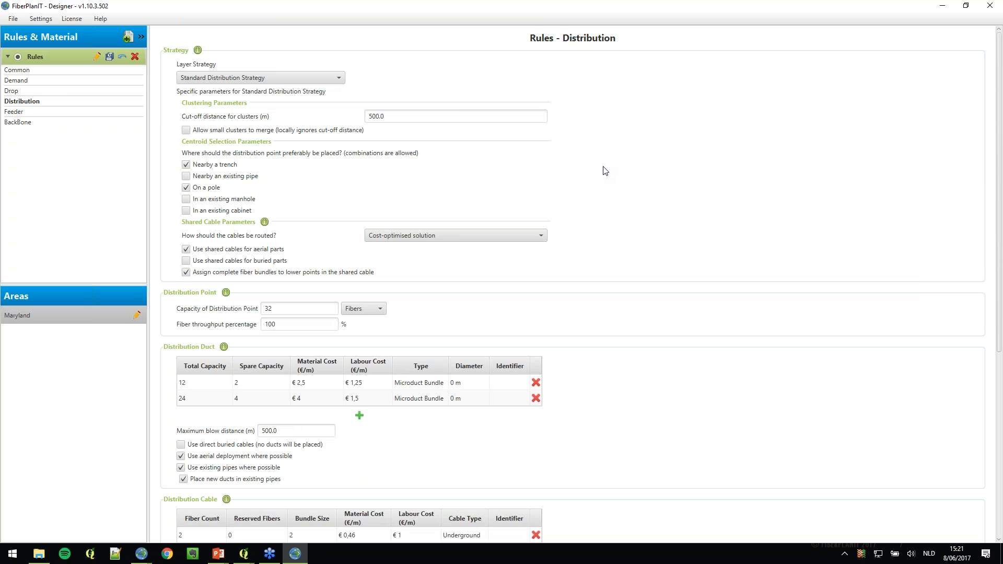
{"action": "scroll", "coordinate": [606, 171], "scroll_direction": "down", "scroll_amount": 4}
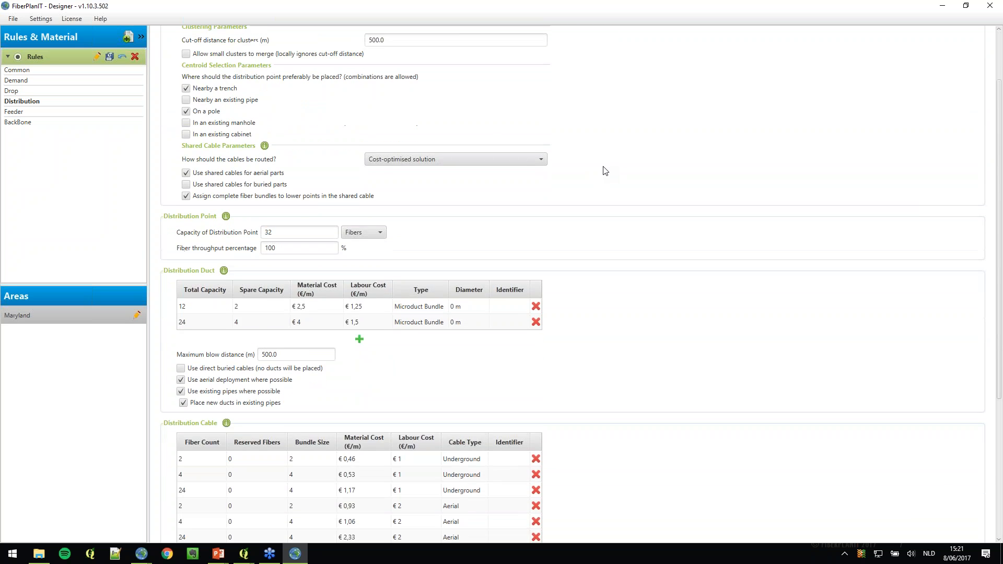
{"action": "scroll", "coordinate": [605, 171], "scroll_direction": "down", "scroll_amount": 1}
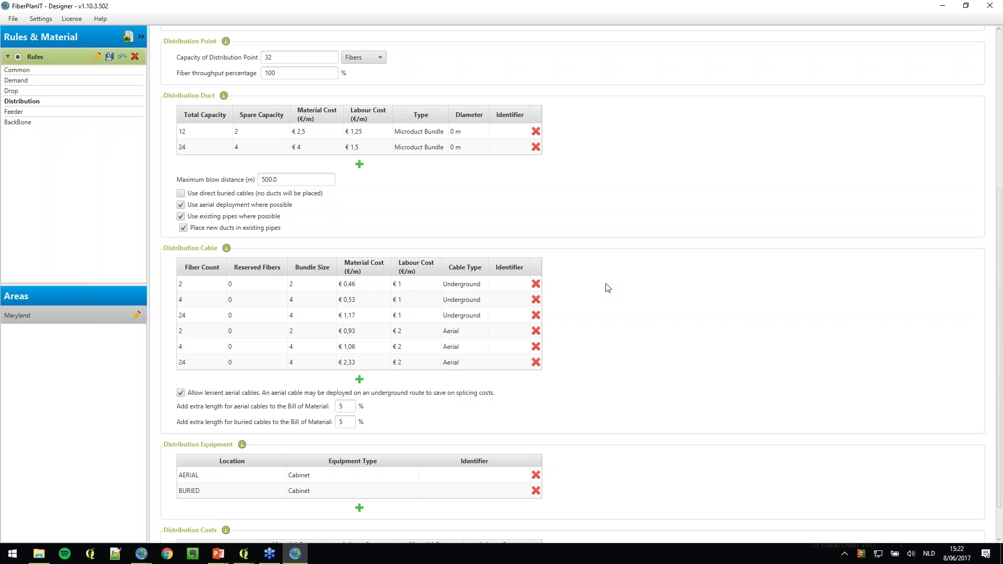
Switch to the QGIS design output and identify the distribution cable along the western edge in Distribution Cables to check its TYPE.
{"action": "key", "text": "alt+Tab"}
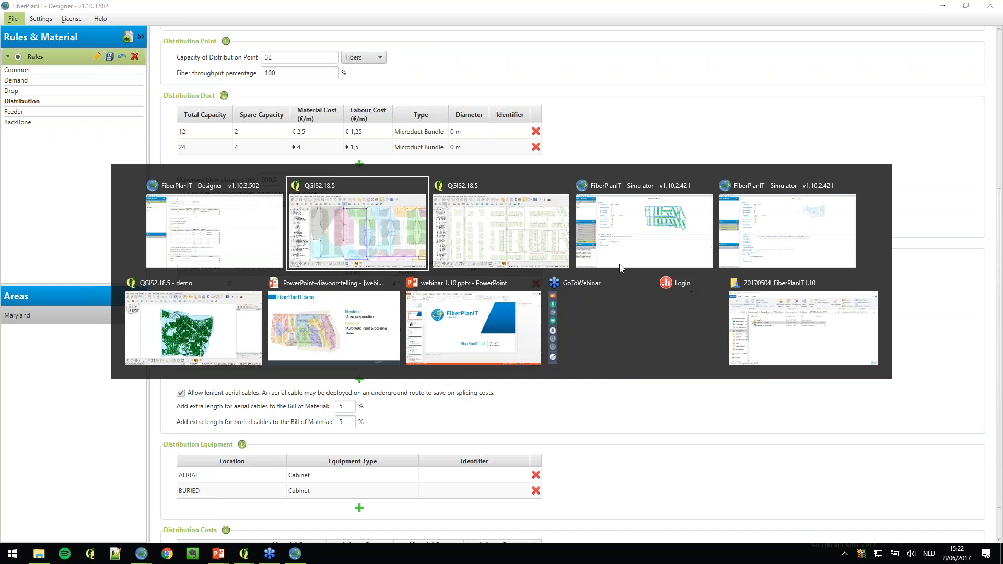
{"action": "scroll", "coordinate": [465, 237], "scroll_direction": "down", "scroll_amount": 1}
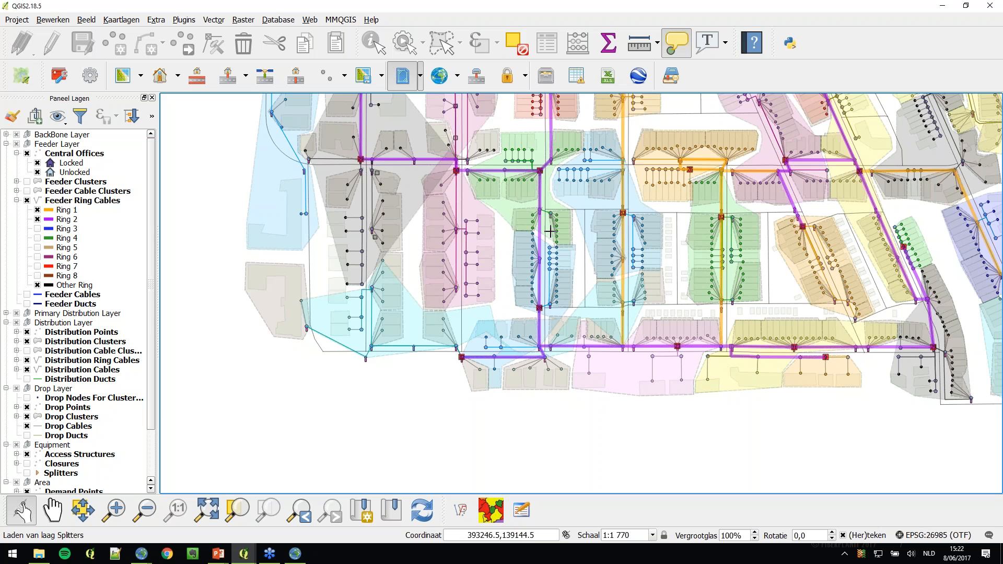
{"action": "scroll", "coordinate": [350, 272], "scroll_direction": "up", "scroll_amount": 2}
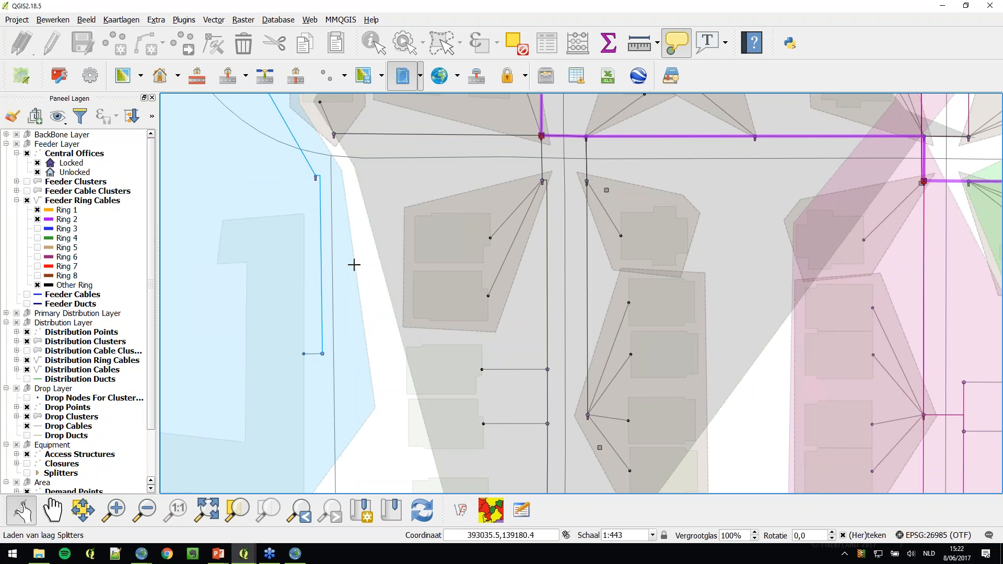
{"action": "left_click", "coordinate": [81, 370]}
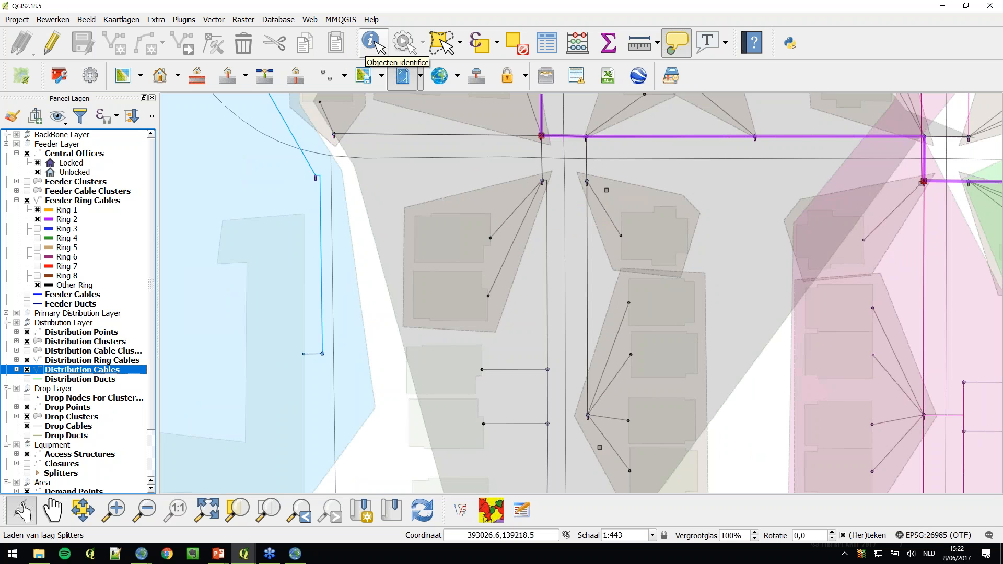
{"action": "left_click", "coordinate": [370, 43]}
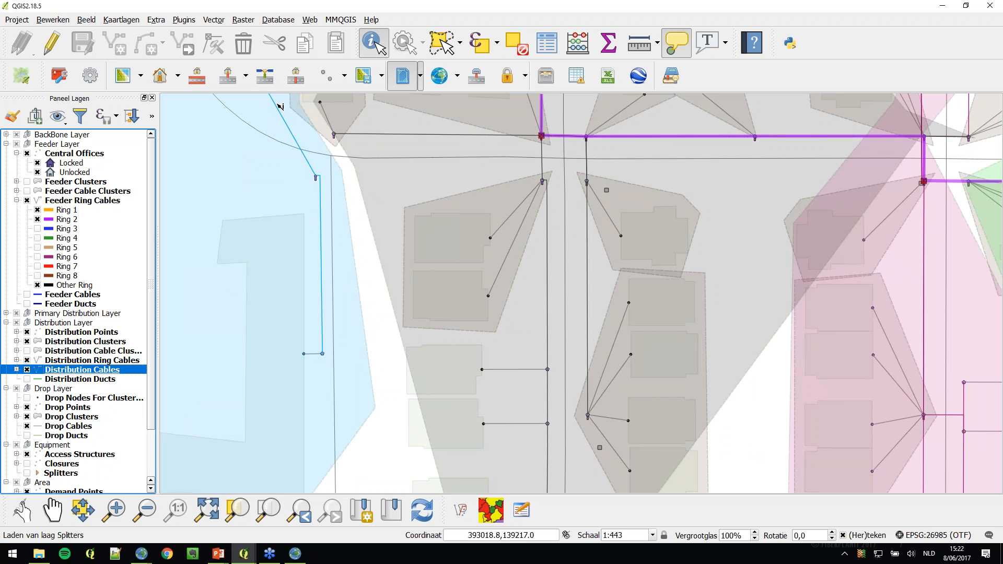
{"action": "scroll", "coordinate": [335, 208], "scroll_direction": "down", "scroll_amount": 1}
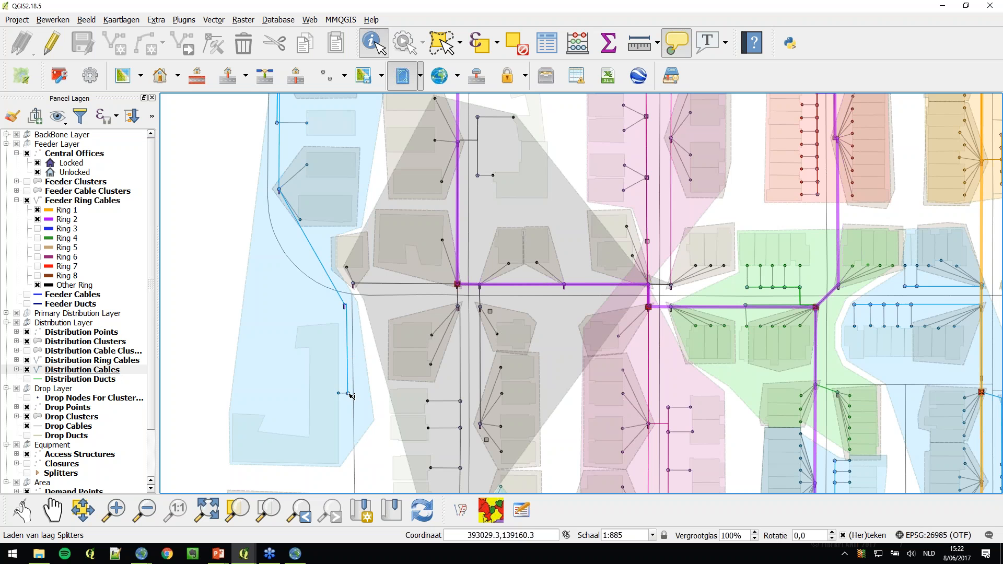
{"action": "mouse_move", "coordinate": [348, 371]}
{"action": "left_click", "coordinate": [347, 369]}
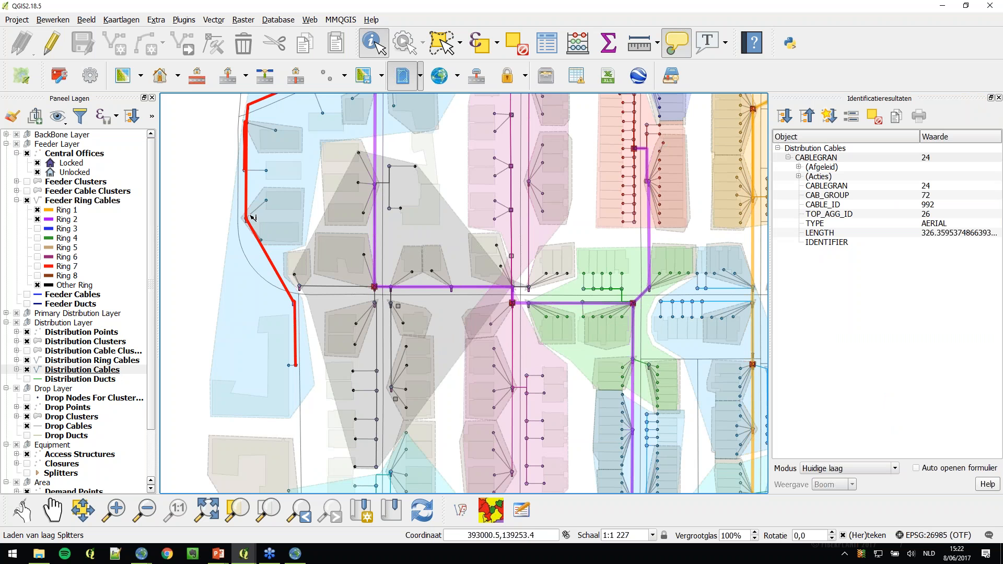
{"action": "left_click", "coordinate": [859, 226]}
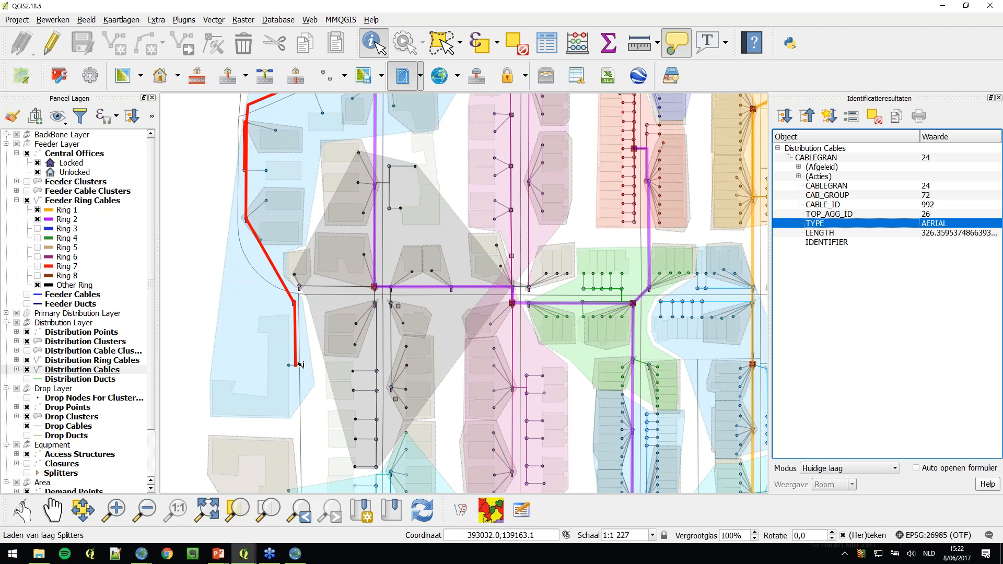
Compare the western aerial distribution cable's end with the Possible Routes layer, and hide that layer again.
{"action": "scroll", "coordinate": [298, 361], "scroll_direction": "up", "scroll_amount": 1}
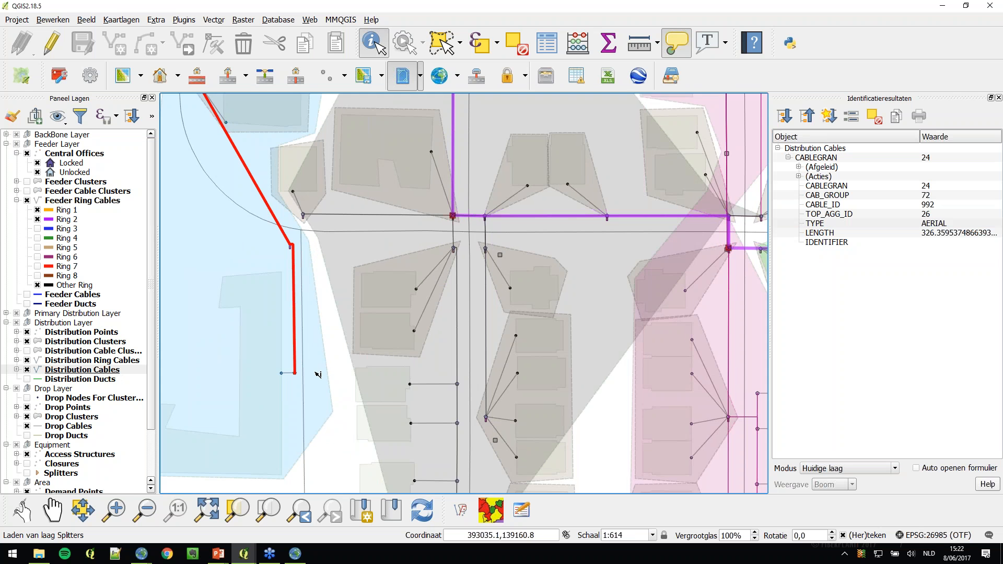
{"action": "left_click", "coordinate": [291, 368]}
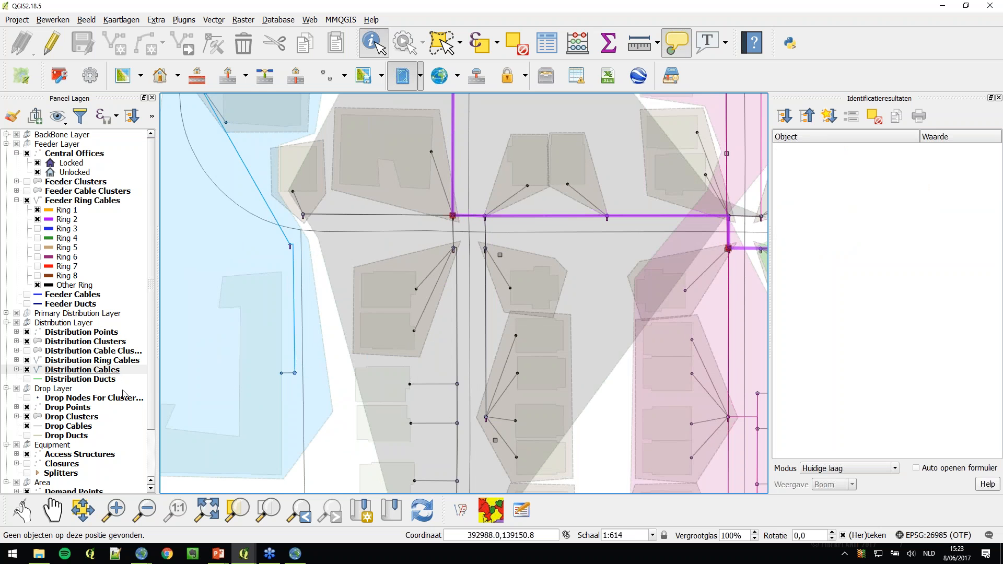
{"action": "scroll", "coordinate": [111, 392], "scroll_direction": "down", "scroll_amount": 2}
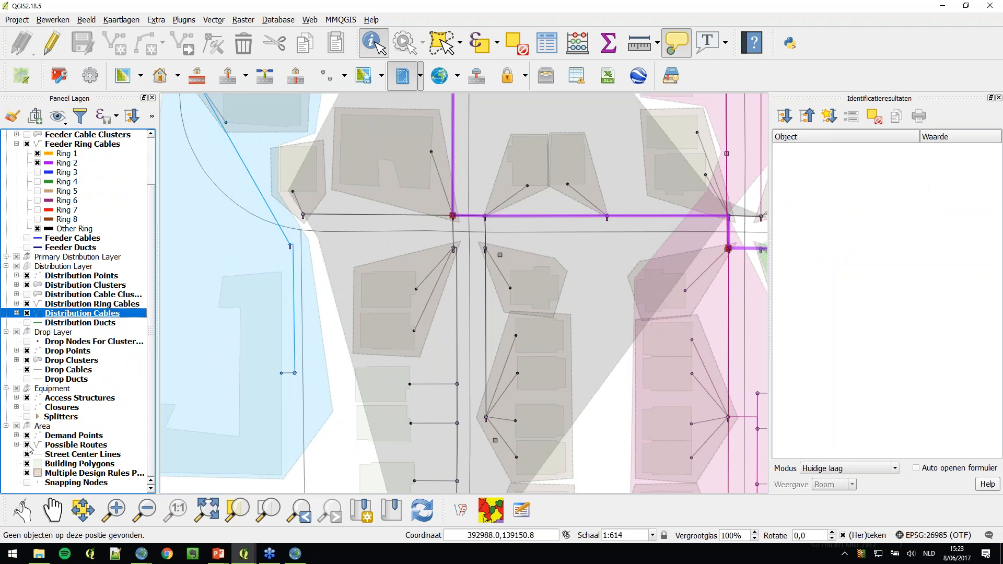
{"action": "scroll", "coordinate": [298, 366], "scroll_direction": "up", "scroll_amount": 1}
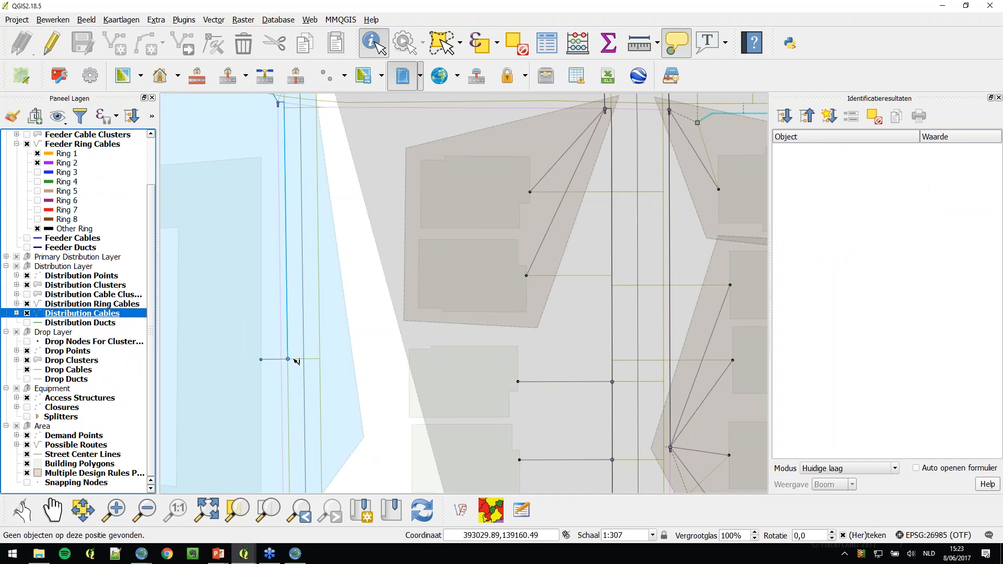
{"action": "left_click", "coordinate": [59, 448]}
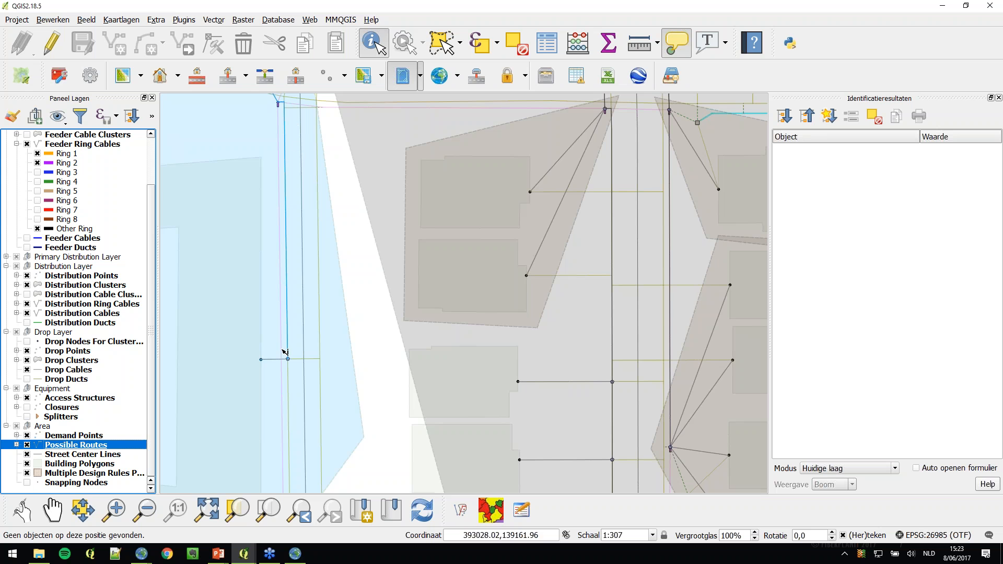
{"action": "left_click", "coordinate": [27, 445]}
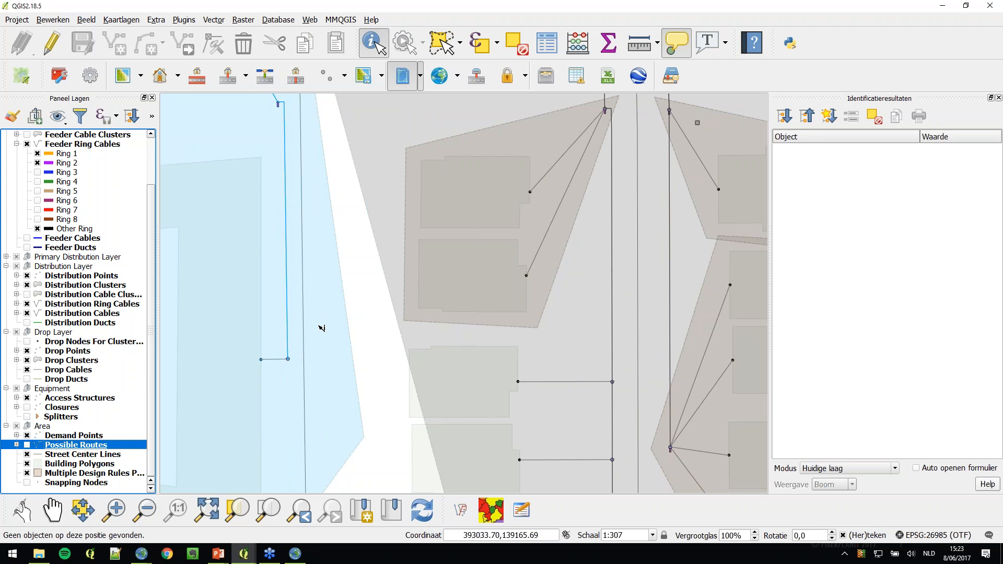
Check the Distribution Cable extra-length rules in FiberPlanIT Designer and view the Distribution costs on the Overview sheet of FPI - BoM.xlsx in Excel.
{"action": "key", "text": "alt+Tab"}
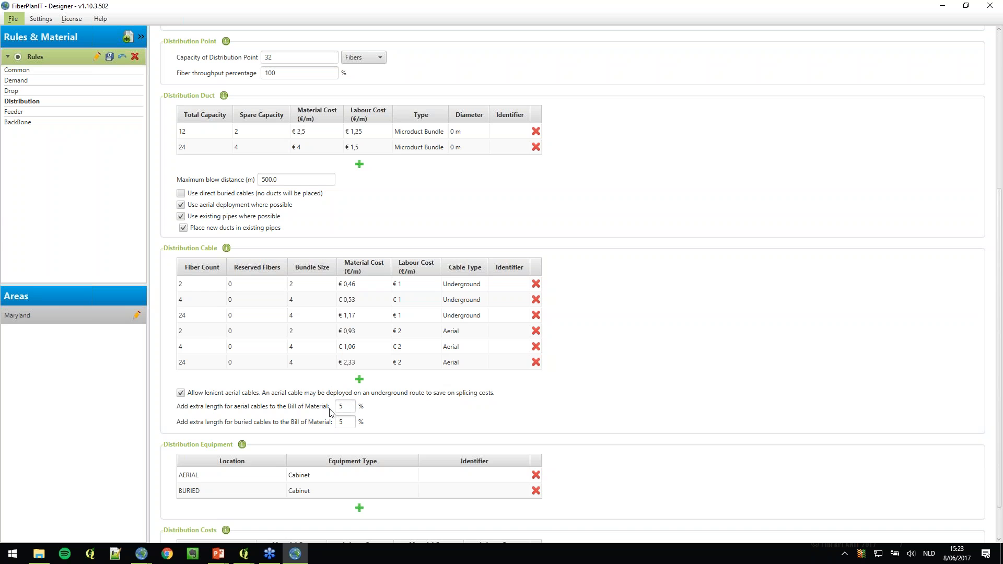
{"action": "key", "text": "alt+Tab"}
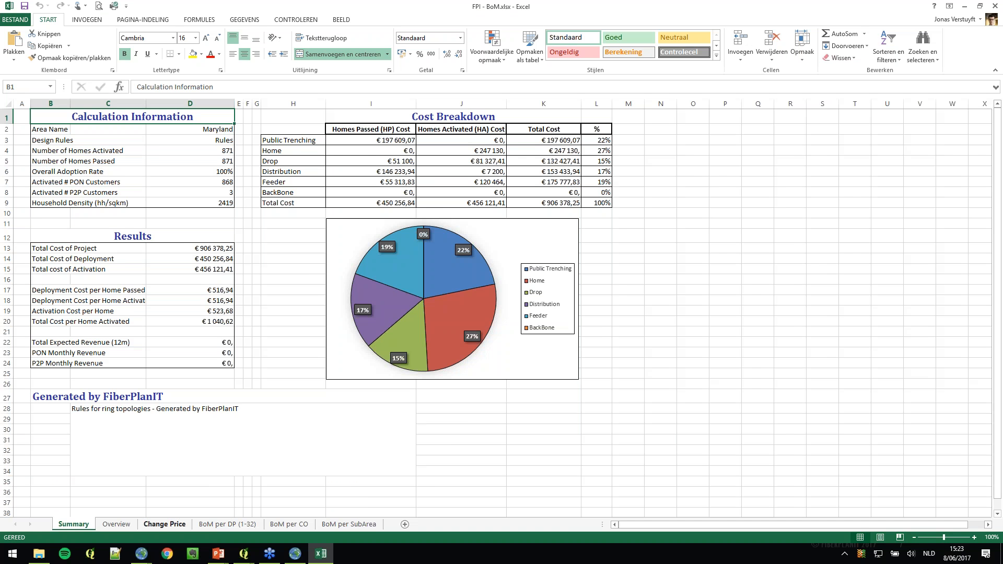
{"action": "left_click", "coordinate": [128, 526]}
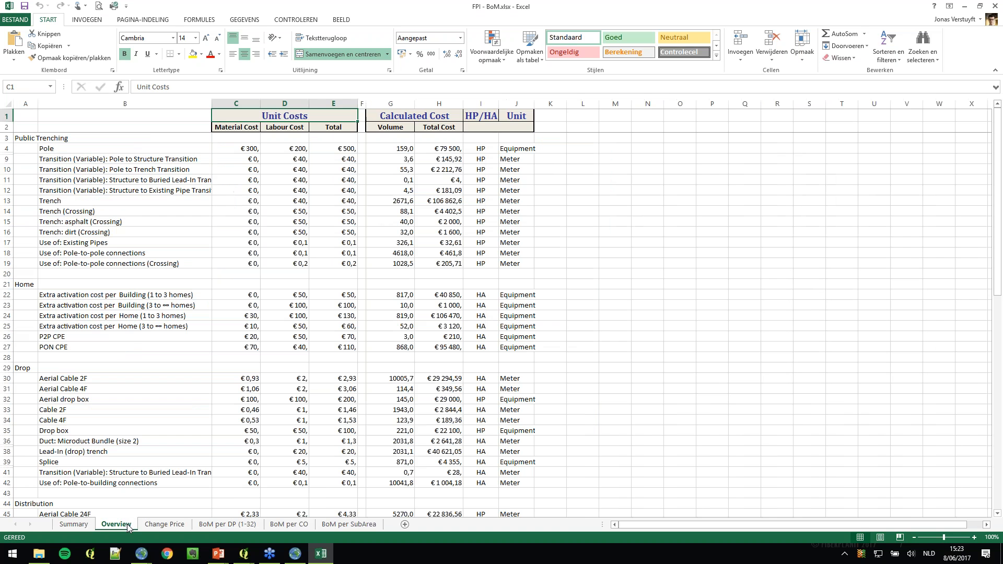
{"action": "scroll", "coordinate": [243, 282], "scroll_direction": "down", "scroll_amount": 7}
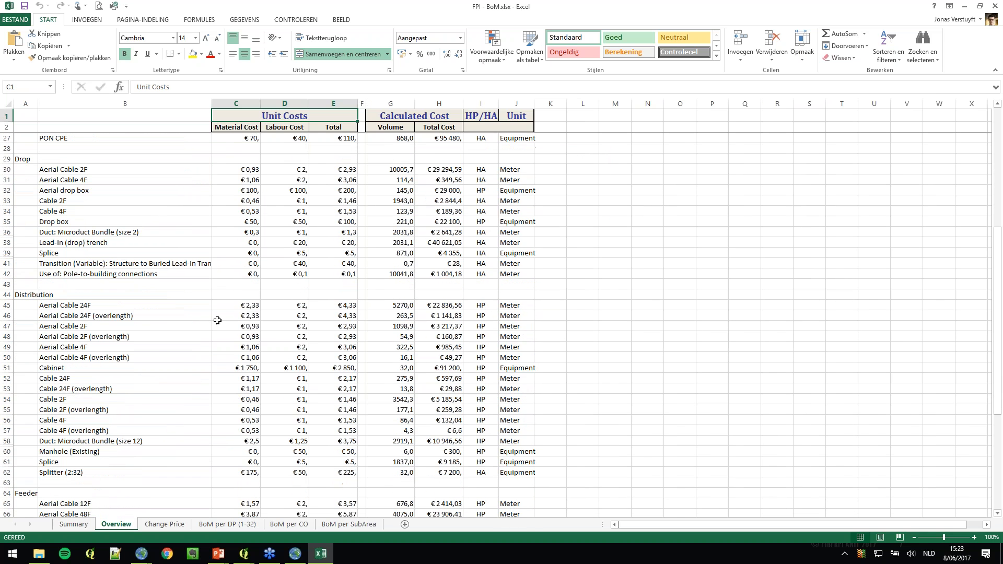
Inspect the Distribution section's Aerial Cable 24F, 2F and 4F rows and the 24F overlength entry in the bill of materials.
{"action": "left_click", "coordinate": [66, 305]}
{"action": "left_click", "coordinate": [6, 306]}
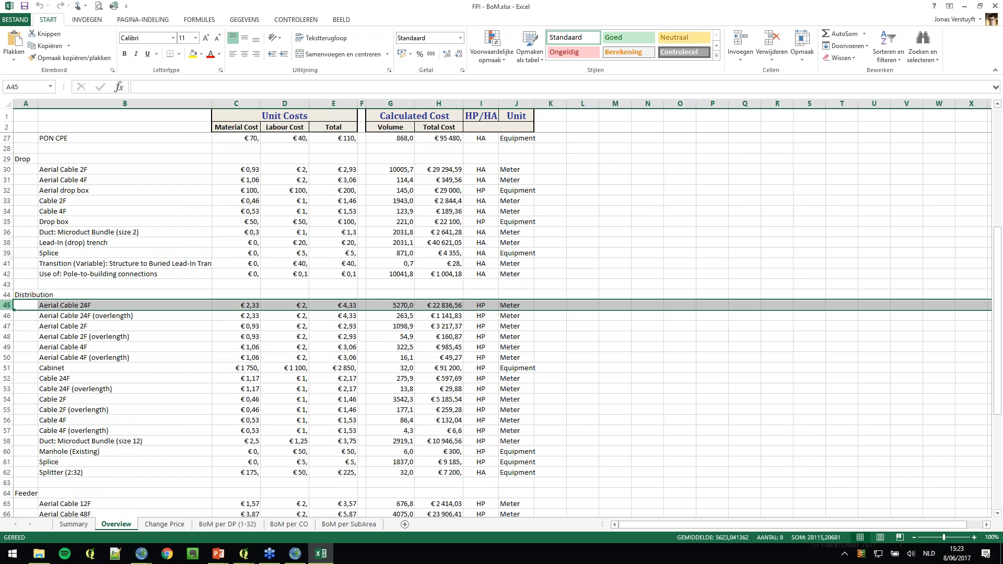
{"action": "left_click", "coordinate": [384, 304]}
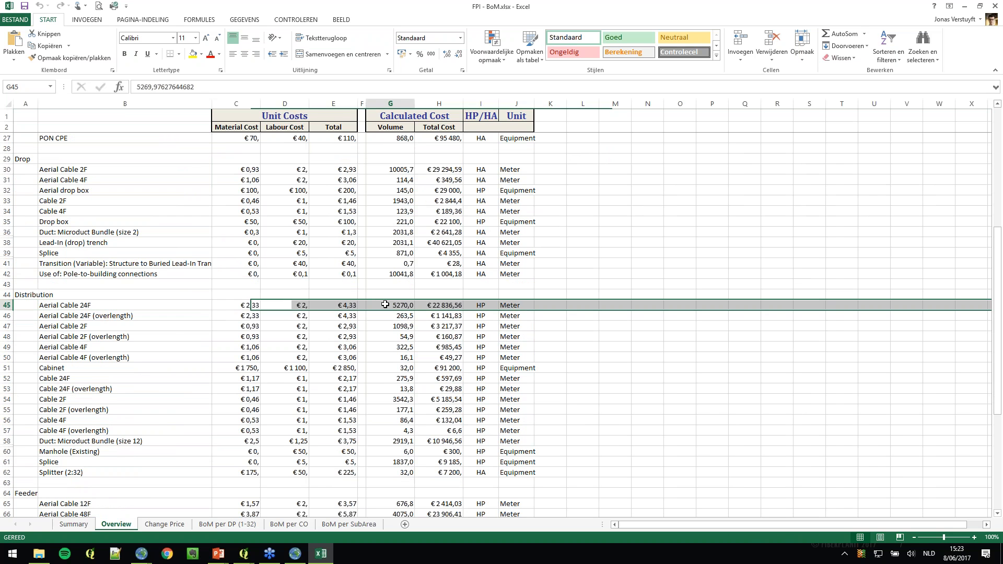
{"action": "left_click", "coordinate": [109, 305]}
{"action": "left_click", "coordinate": [95, 325]}
{"action": "left_click", "coordinate": [91, 337]}
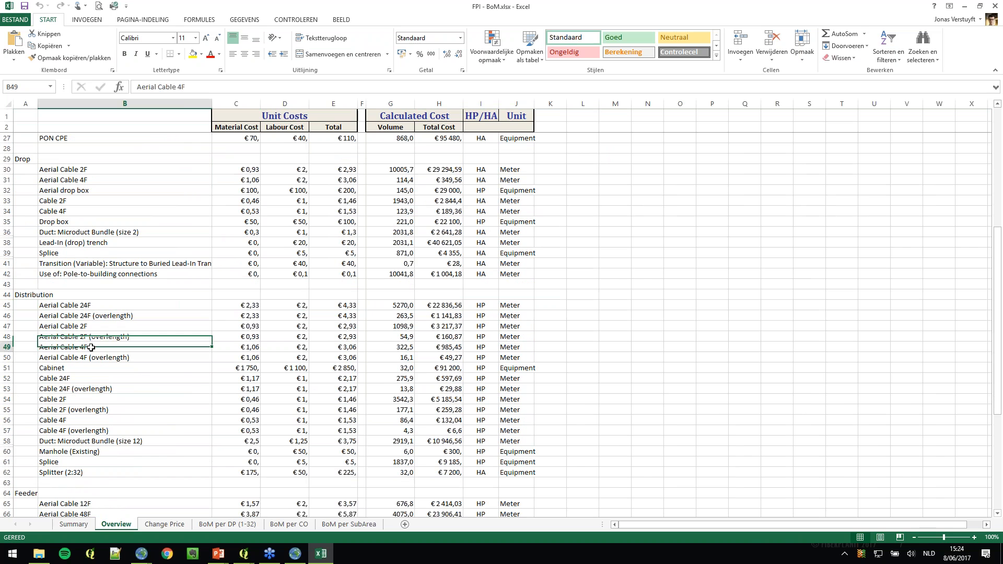
{"action": "left_click", "coordinate": [91, 347]}
{"action": "left_click", "coordinate": [104, 318]}
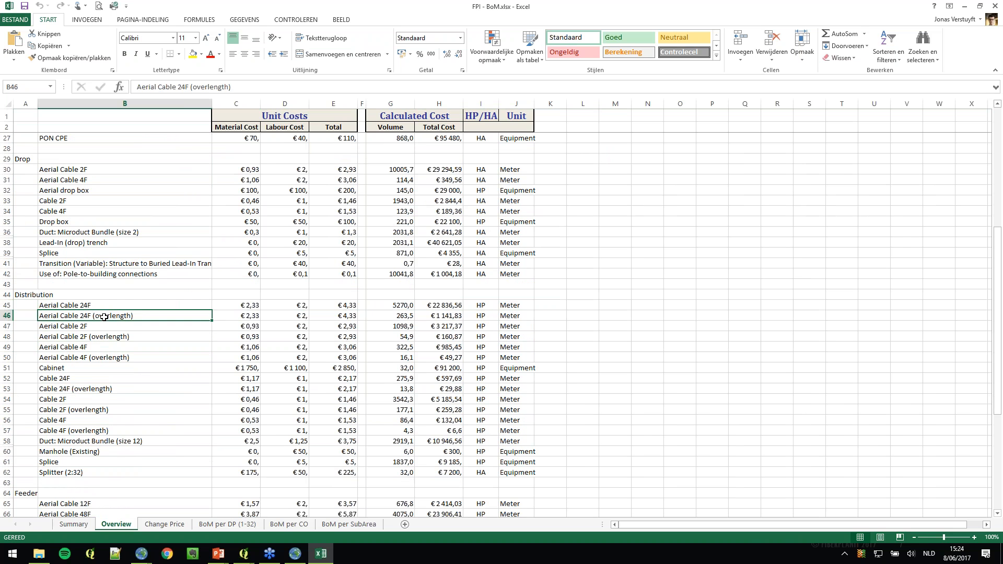
{"action": "left_click", "coordinate": [7, 316]}
{"action": "left_click", "coordinate": [75, 314]}
Leave the Excel workbook, switch to FiberPlanIT Designer and review the Layer Strategy options in the Feeder rules.
{"action": "key", "text": "alt"}
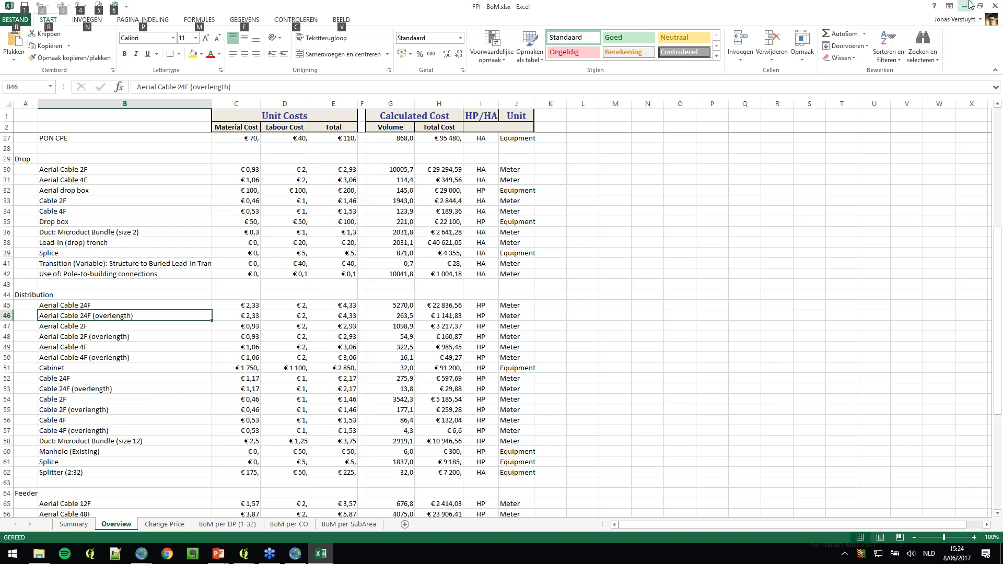
{"action": "left_click", "coordinate": [965, 6]}
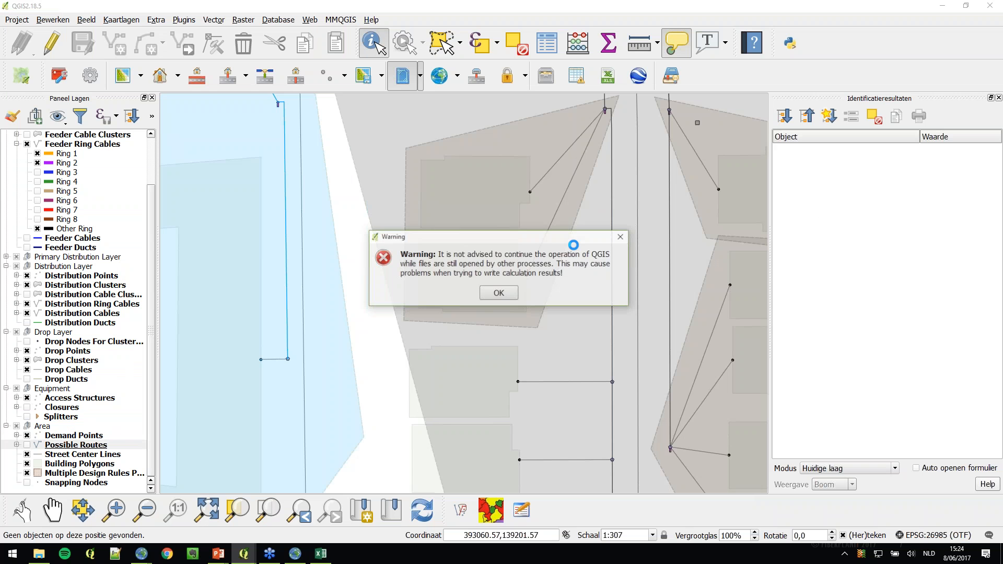
{"action": "left_click", "coordinate": [499, 292]}
{"action": "key", "text": "alt+Tab"}
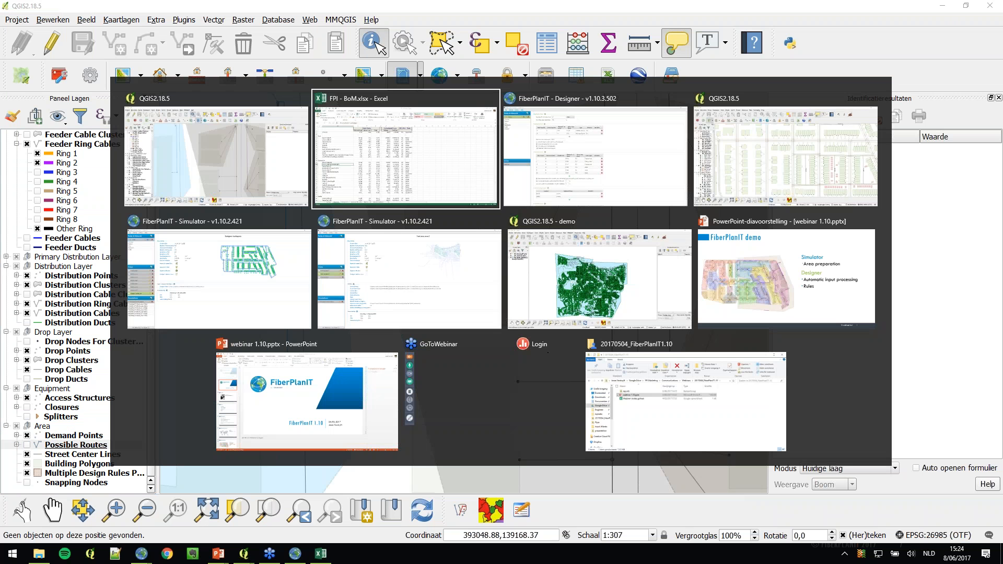
{"action": "key", "text": "alt+Tab"}
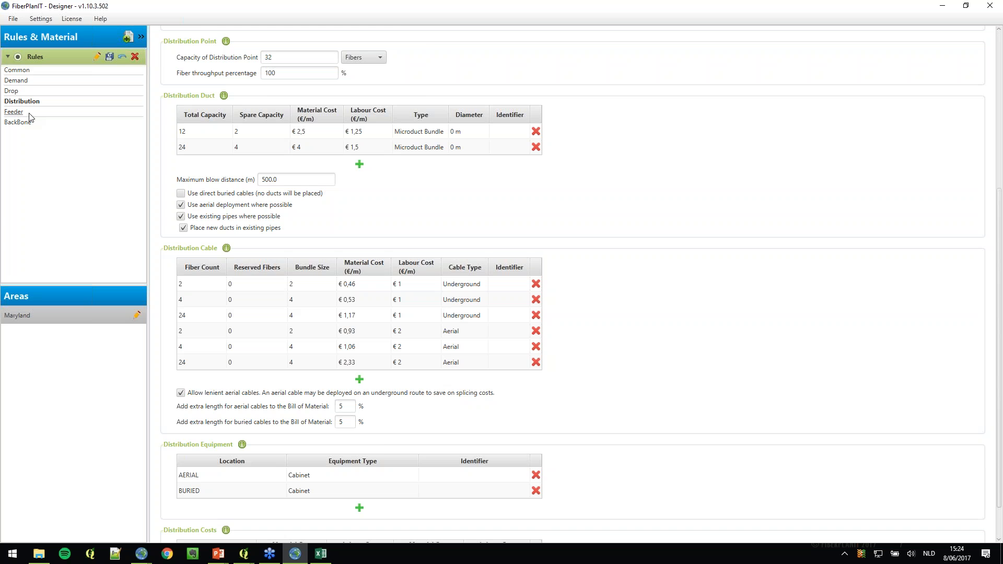
{"action": "left_click", "coordinate": [14, 112]}
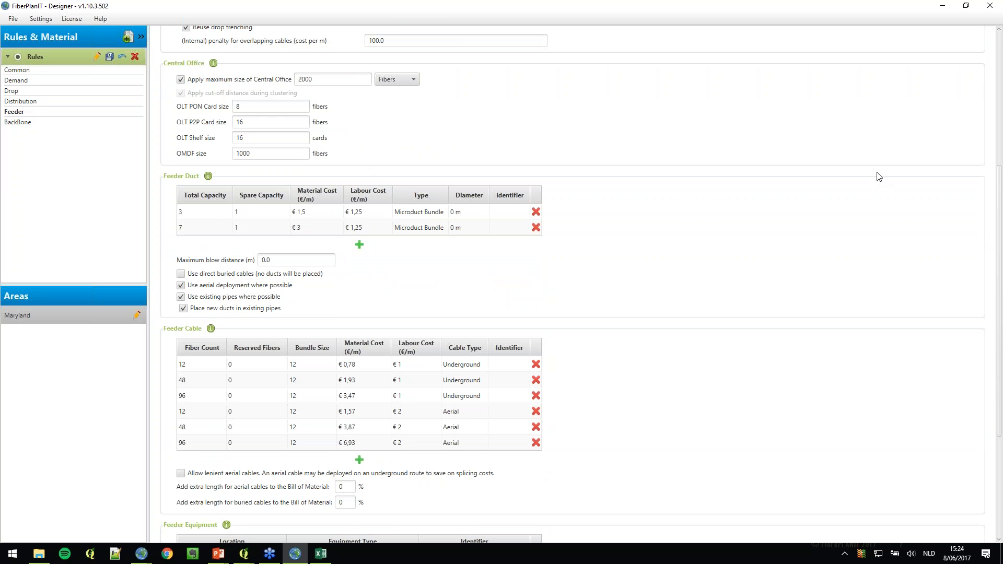
{"action": "scroll", "coordinate": [1002, 146], "scroll_direction": "up", "scroll_amount": 5}
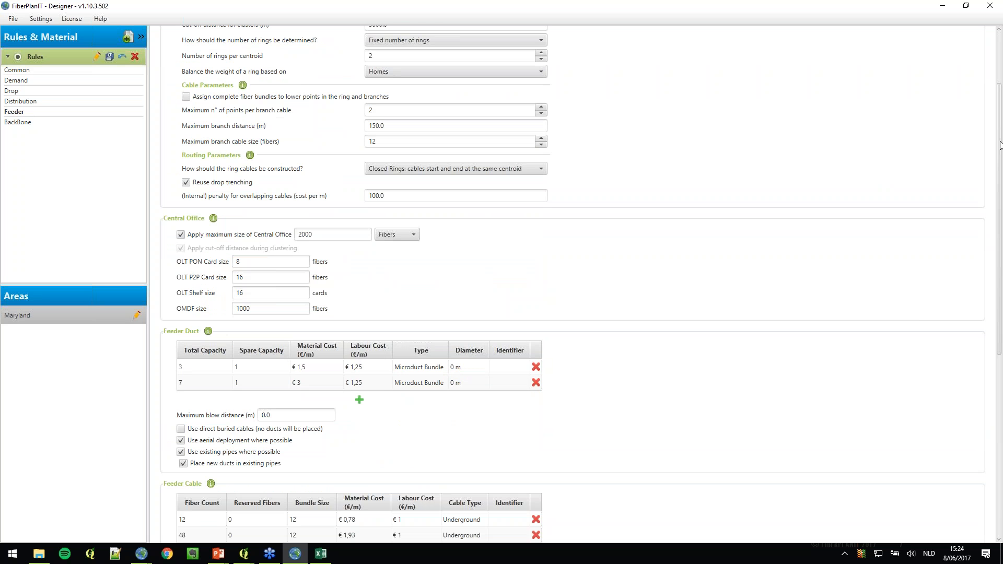
{"action": "left_click", "coordinate": [279, 77]}
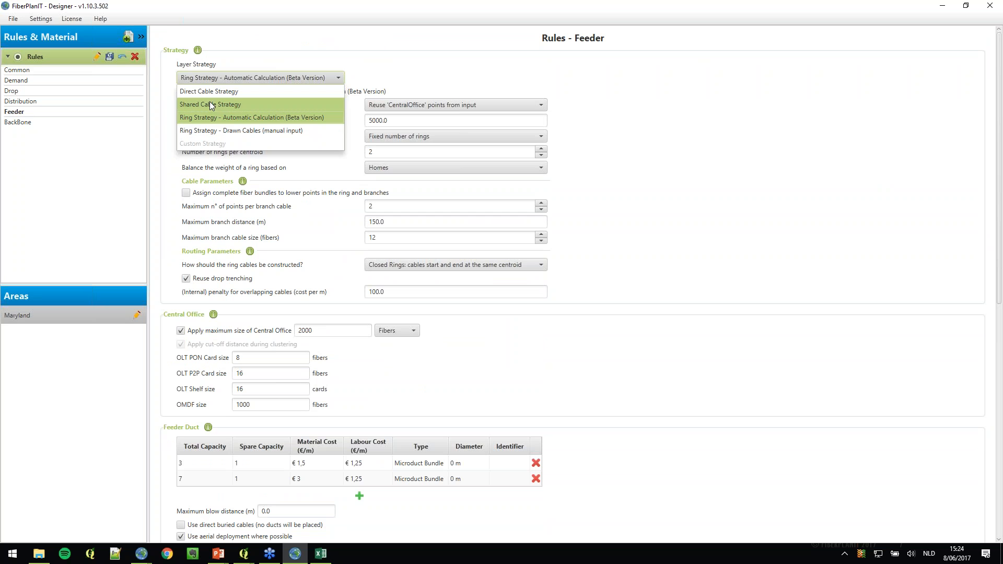
{"action": "left_click", "coordinate": [418, 64]}
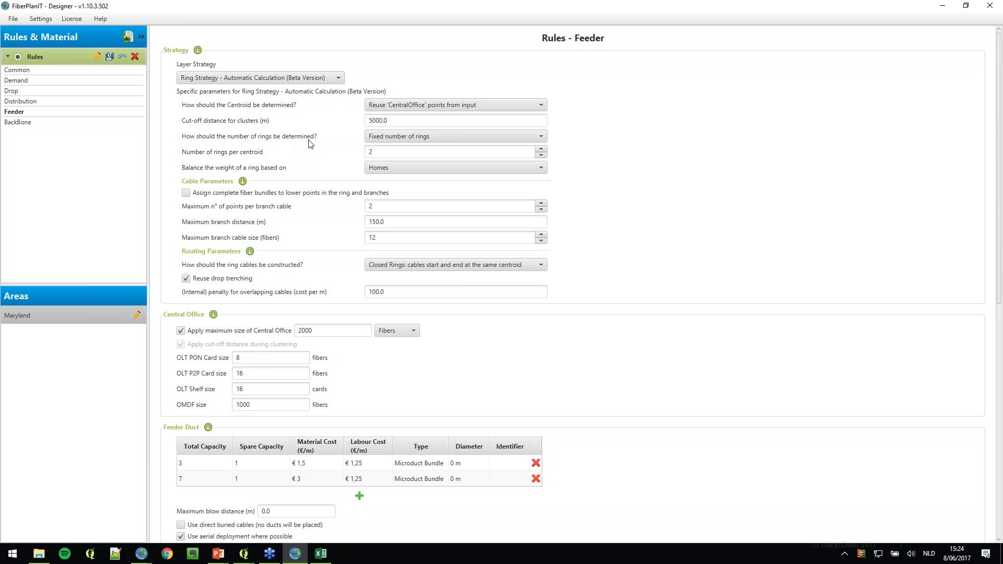
Review the Feeder ring strategy's options for number of rings, weight balancing and ring cable construction, and recheck the layer strategies.
{"action": "left_click", "coordinate": [535, 136]}
{"action": "left_click", "coordinate": [525, 136]}
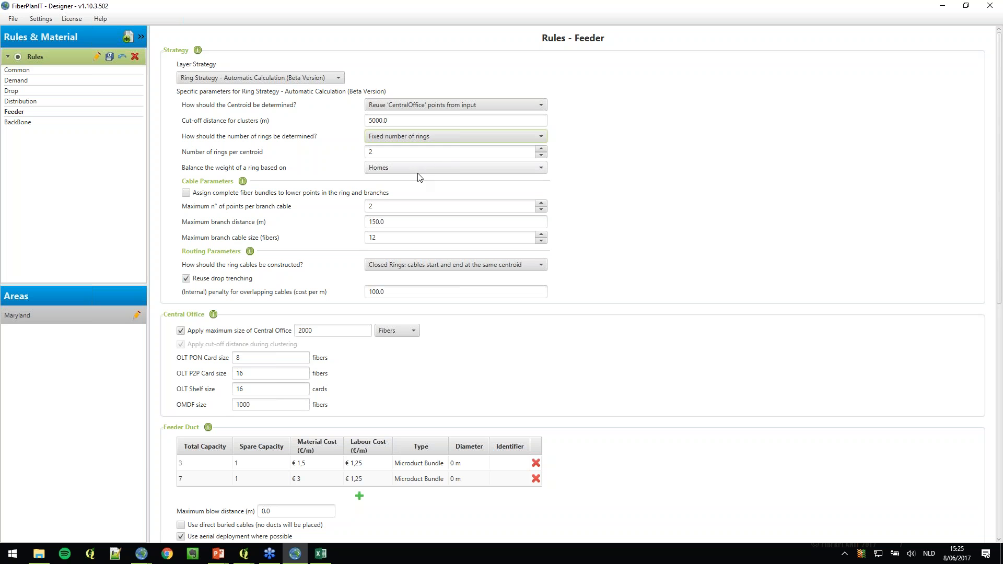
{"action": "left_click", "coordinate": [435, 169]}
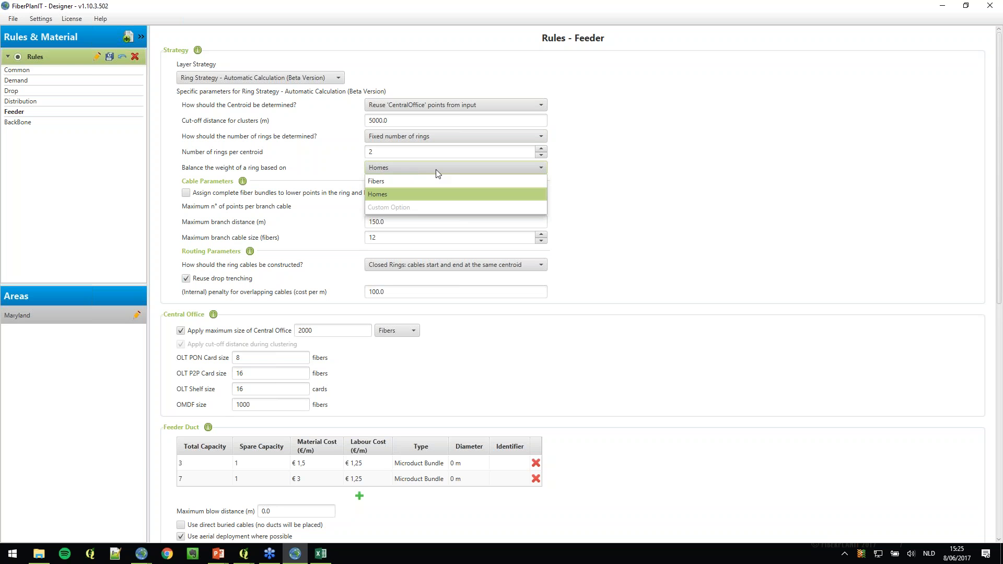
{"action": "left_click", "coordinate": [389, 192]}
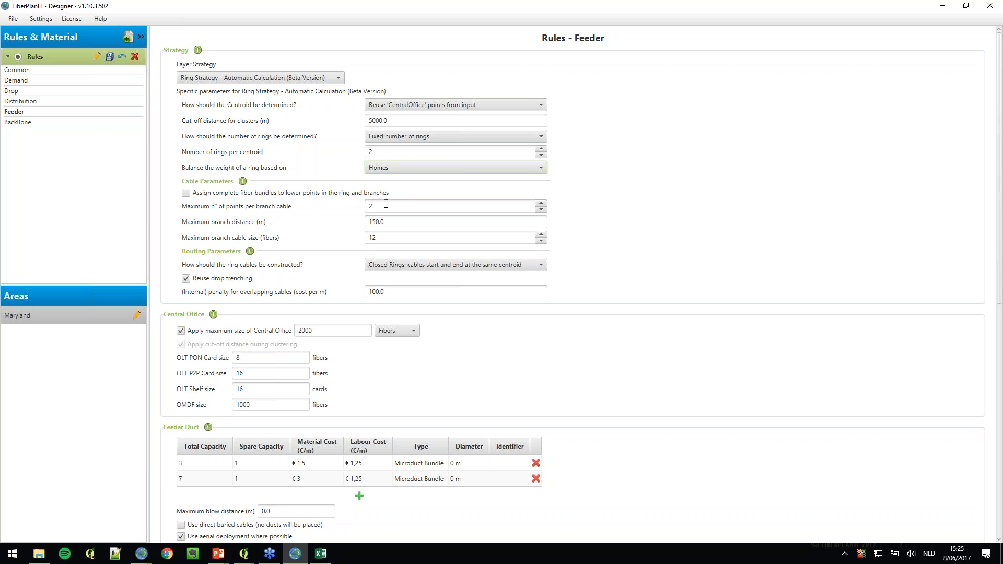
{"action": "left_click", "coordinate": [496, 268]}
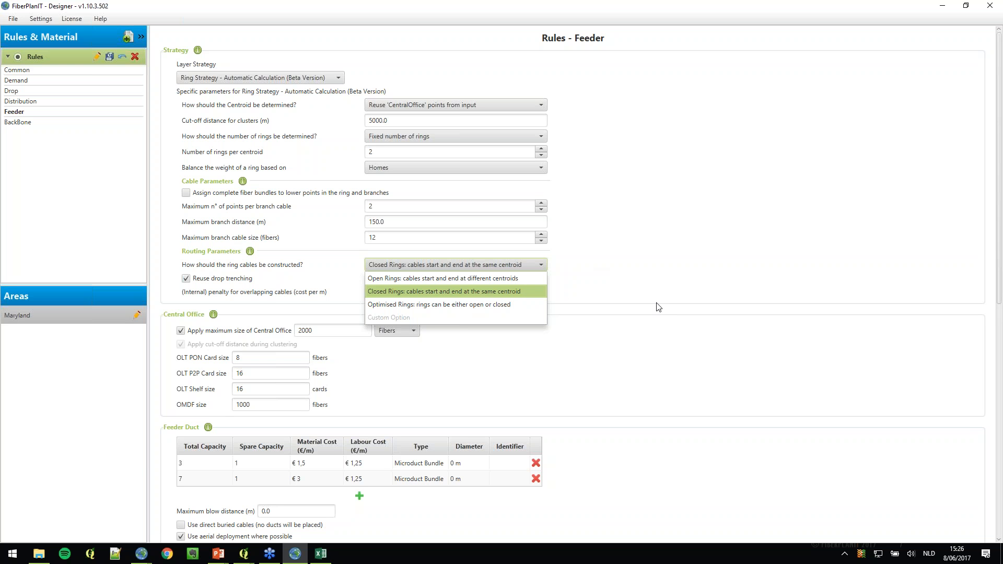
{"action": "left_click", "coordinate": [601, 265]}
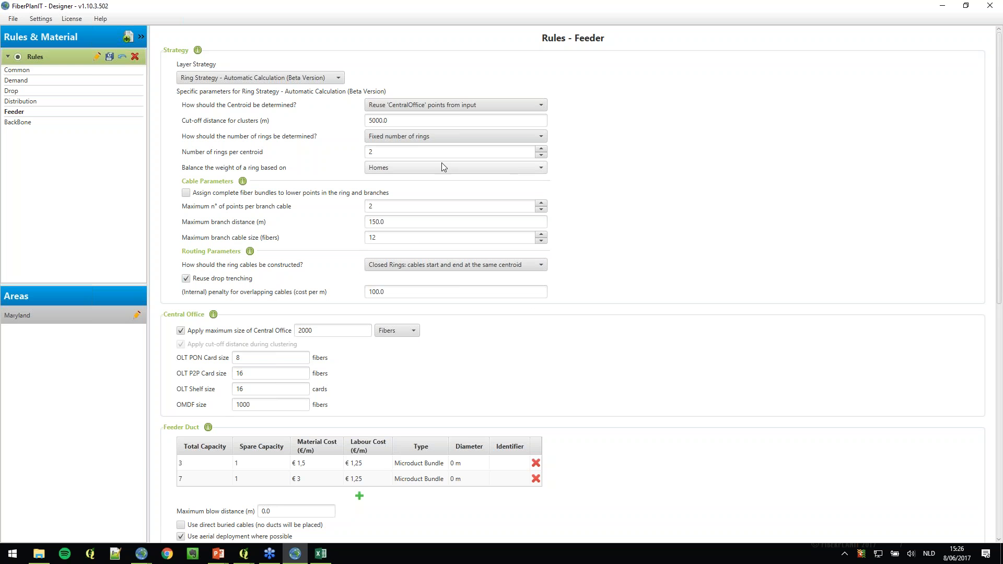
{"action": "left_click", "coordinate": [301, 79]}
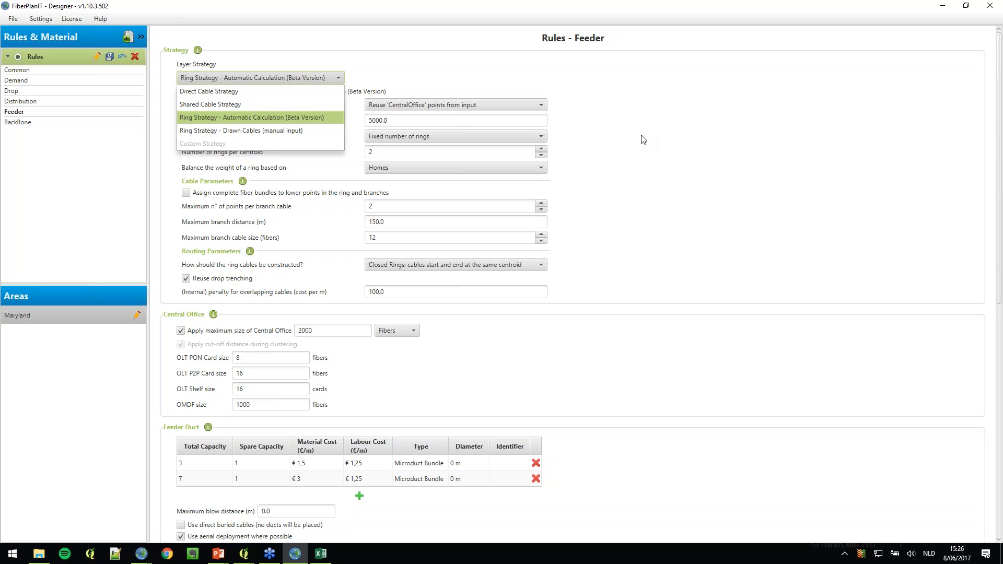
{"action": "left_click", "coordinate": [640, 152]}
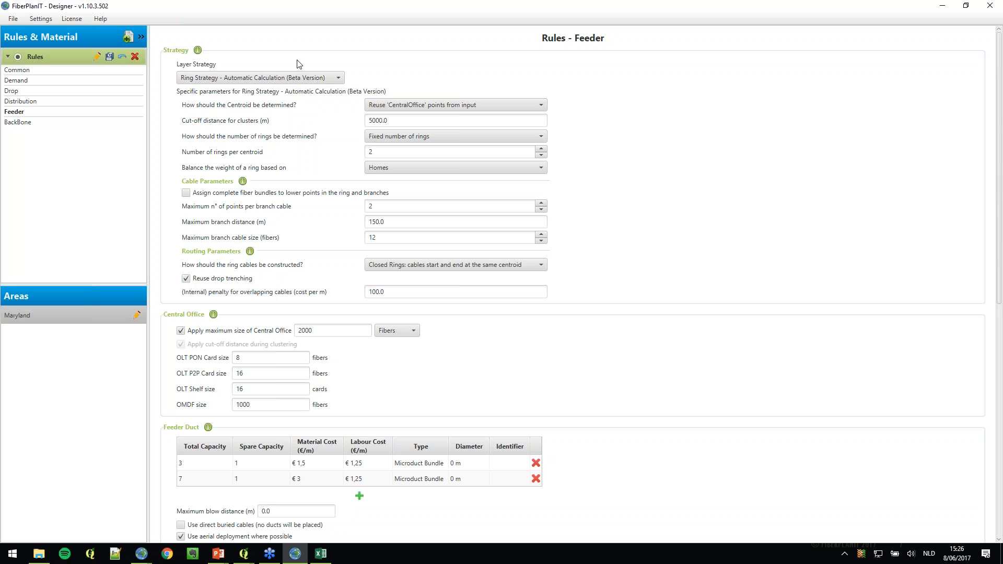
Switch to the QGIS design output and close the identification results to view the whole feeder ring network.
{"action": "left_click", "coordinate": [944, 8]}
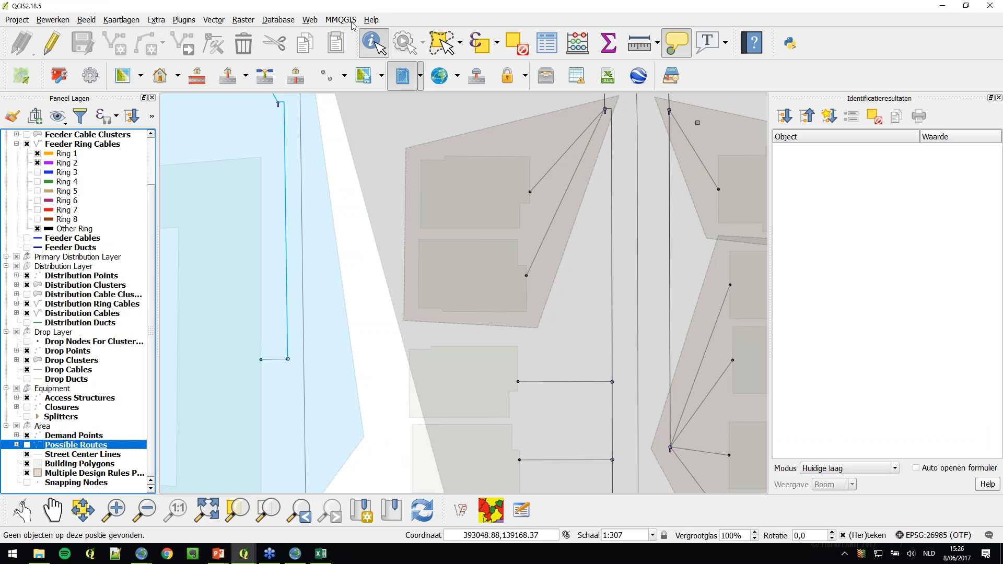
{"action": "scroll", "coordinate": [150, 162], "scroll_direction": "up", "scroll_amount": 2}
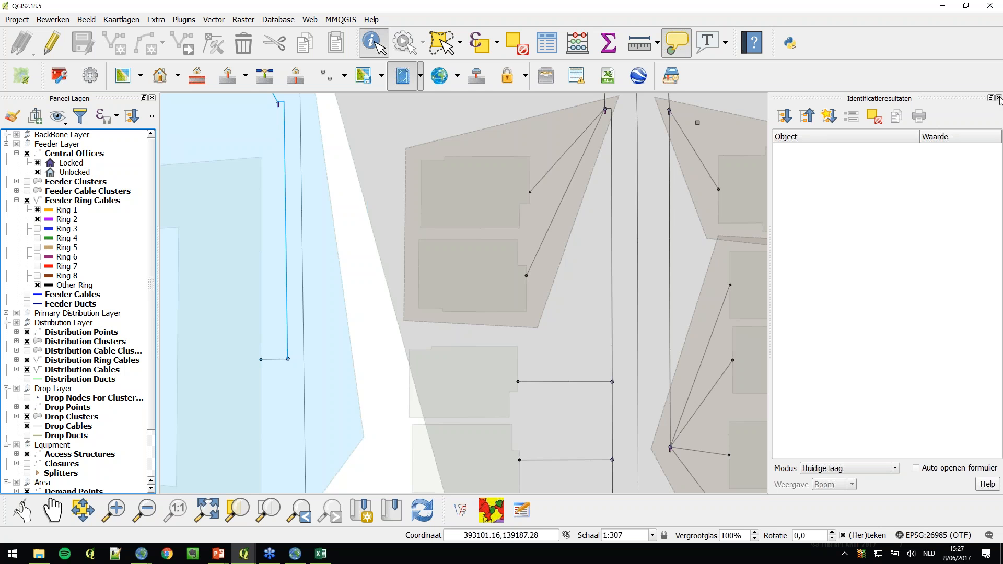
{"action": "scroll", "coordinate": [368, 230], "scroll_direction": "down", "scroll_amount": 2}
{"action": "scroll", "coordinate": [376, 229], "scroll_direction": "down", "scroll_amount": 1}
{"action": "left_click_drag", "start_coordinate": [376, 228], "coordinate": [234, 286]}
{"action": "scroll", "coordinate": [362, 235], "scroll_direction": "down", "scroll_amount": 1}
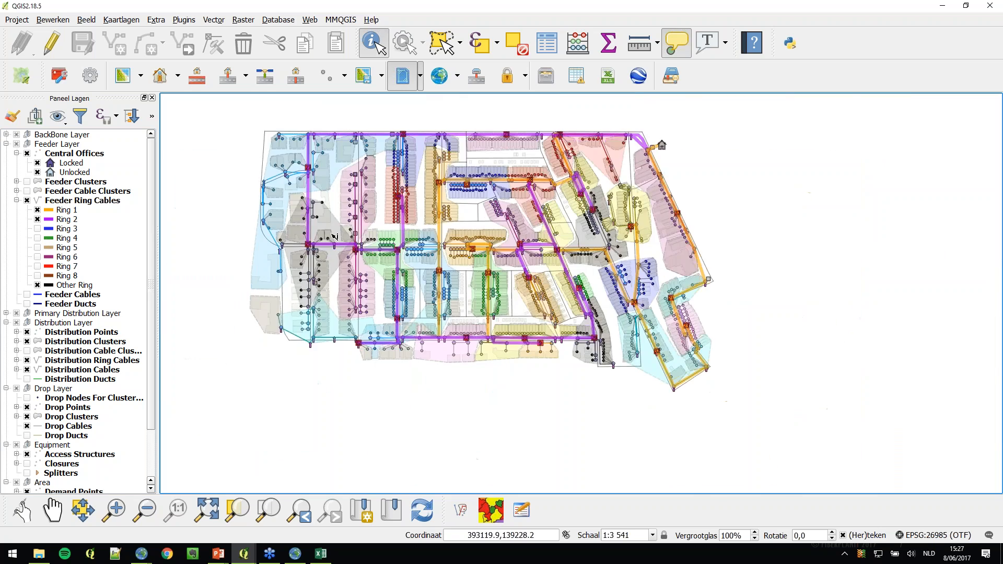
Hide Ring 1 in Feeder Ring Cables to examine the route of Ring 2, and show Ring 1 again.
{"action": "scroll", "coordinate": [417, 213], "scroll_direction": "up", "scroll_amount": 1}
{"action": "scroll", "coordinate": [416, 213], "scroll_direction": "down", "scroll_amount": 1}
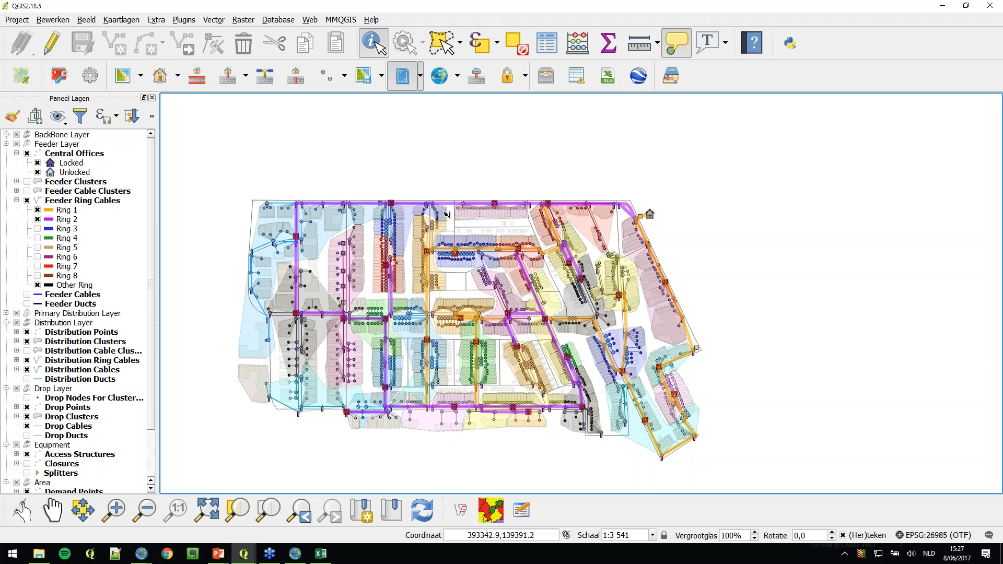
{"action": "left_click", "coordinate": [37, 210]}
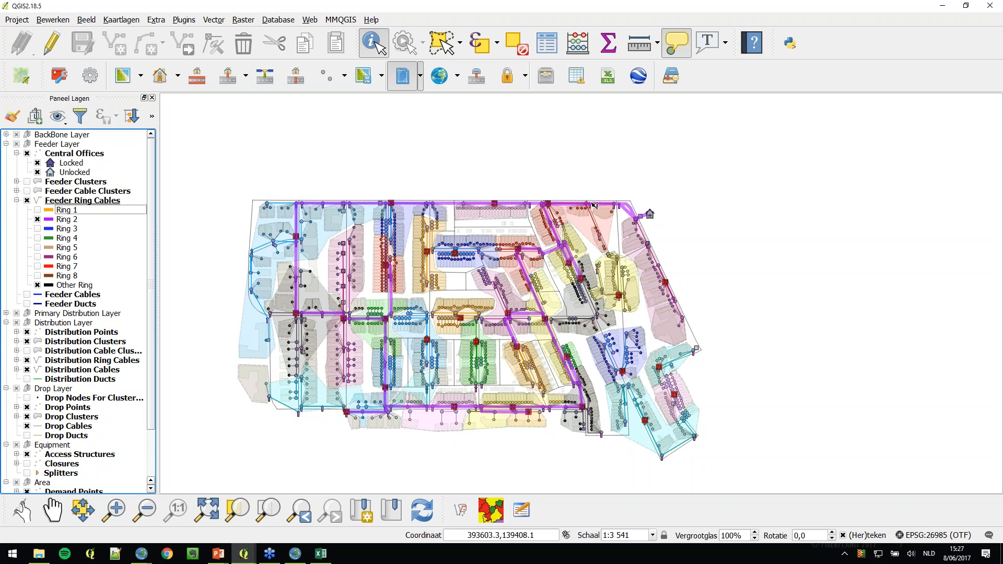
{"action": "left_click", "coordinate": [37, 210]}
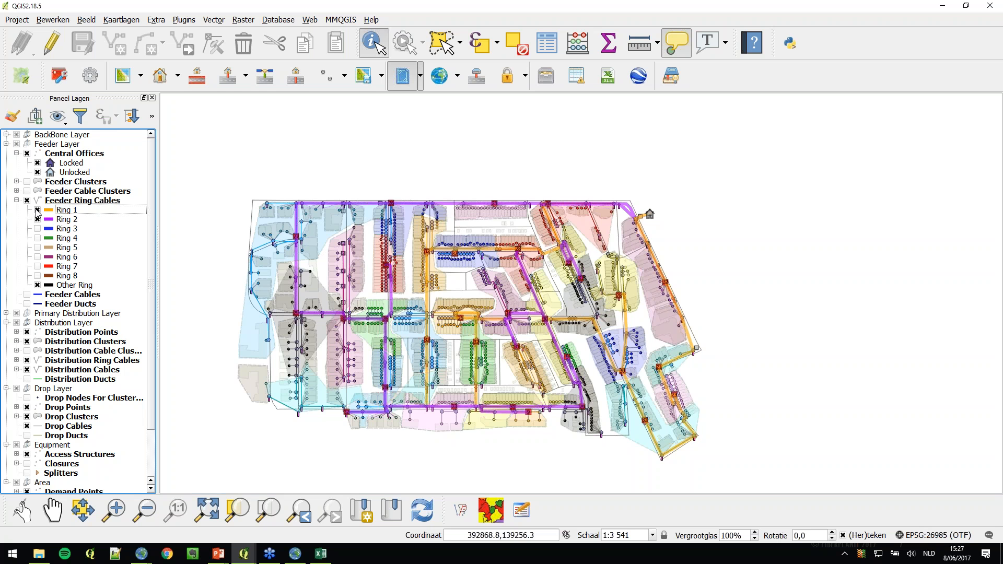
Hide Ring 2 in Feeder Ring Cables to examine the route of Ring 1, and show Ring 2 again.
{"action": "left_click", "coordinate": [37, 220]}
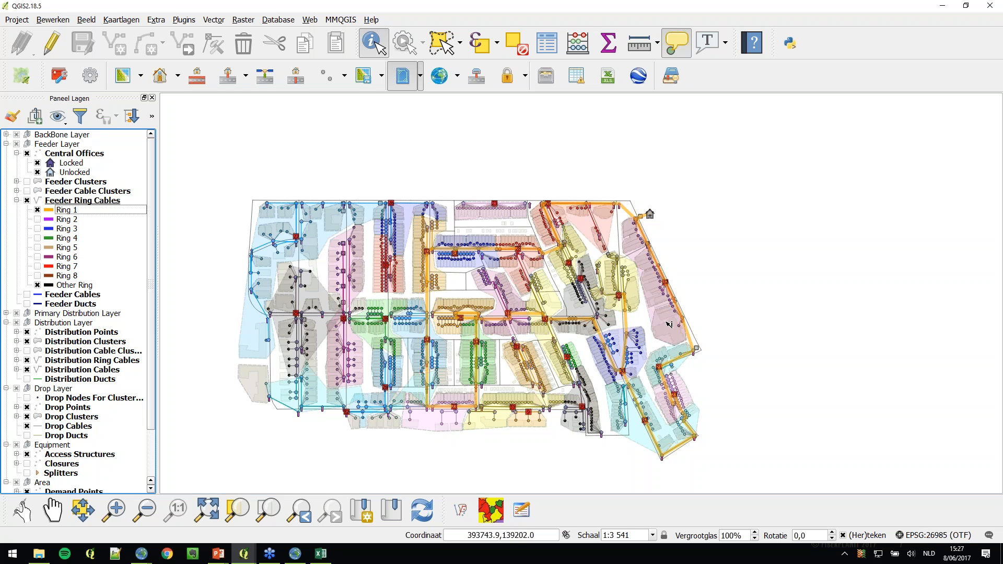
{"action": "left_click", "coordinate": [37, 220]}
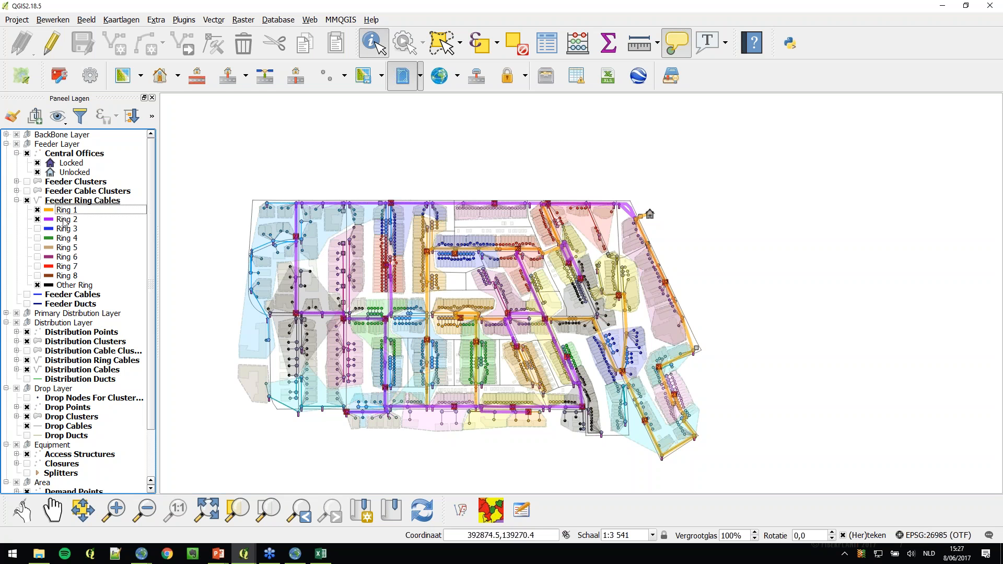
Identify a branch cable and a ring cable in the Feeder Ring Cables layer and check the SEQUENCE attribute of each.
{"action": "left_click", "coordinate": [66, 202]}
{"action": "left_click", "coordinate": [369, 415]}
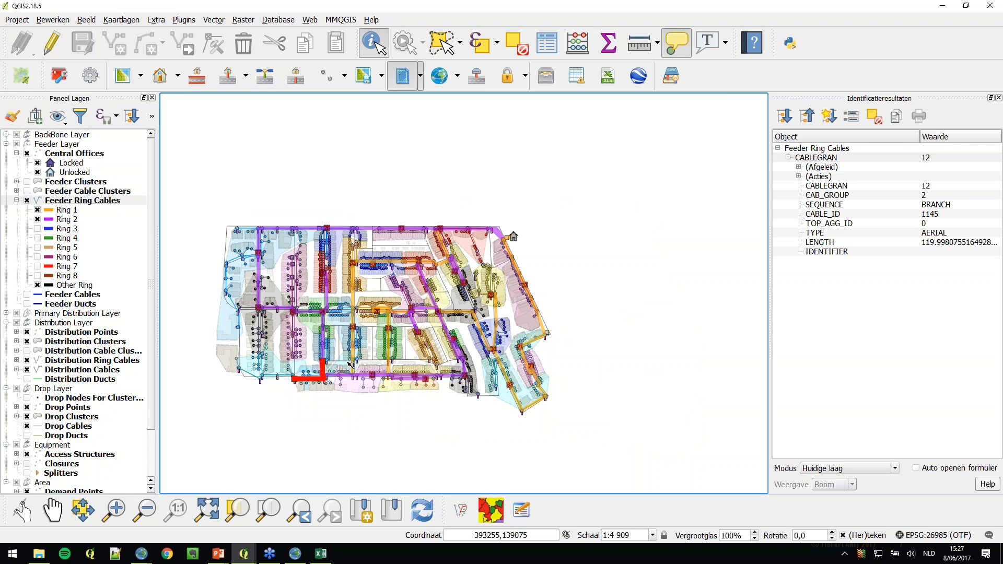
{"action": "left_click", "coordinate": [937, 205]}
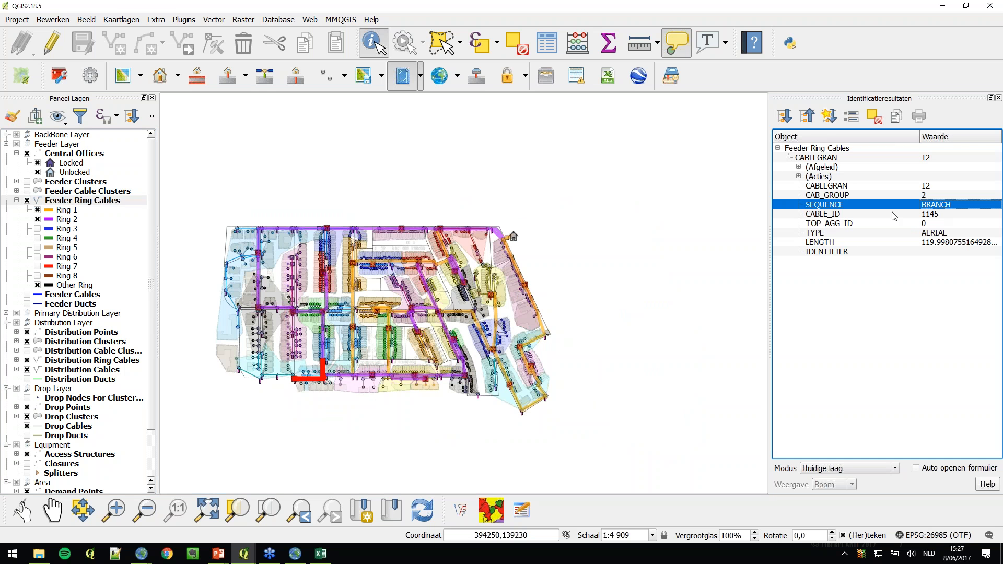
{"action": "left_click", "coordinate": [354, 340]}
{"action": "left_click", "coordinate": [959, 205]}
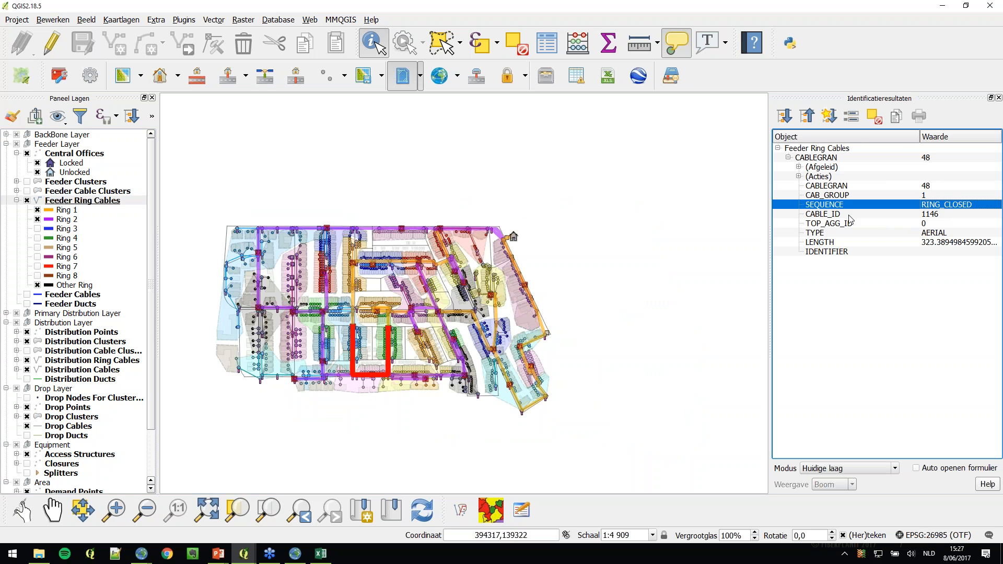
{"action": "left_click_drag", "start_coordinate": [150, 216], "coordinate": [151, 216]}
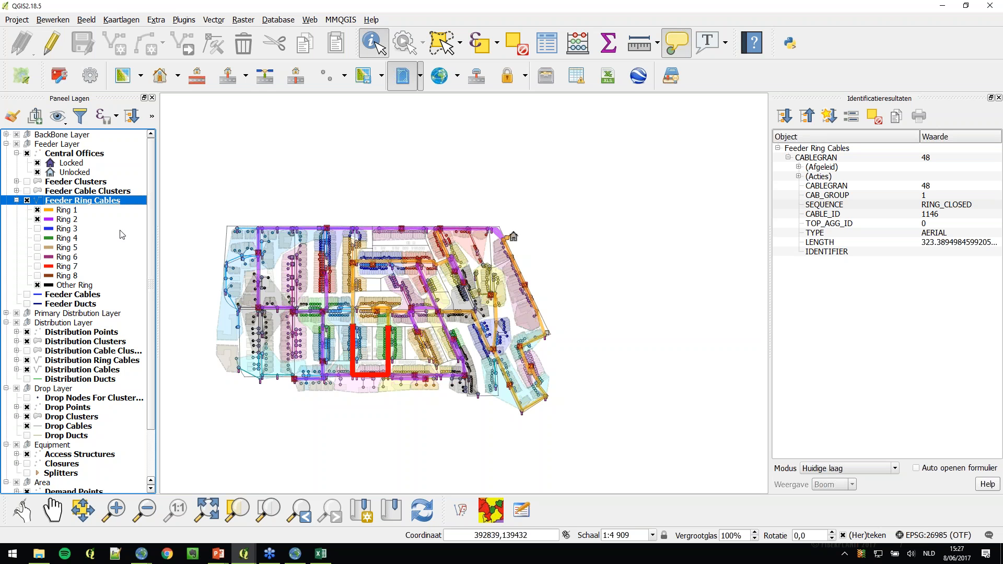
Review the Advanced Template in the workspace initialization of the Designer plugin configuration, close it uncreated and accept the configuration for the demo 1 workspace.
{"action": "left_click", "coordinate": [59, 76]}
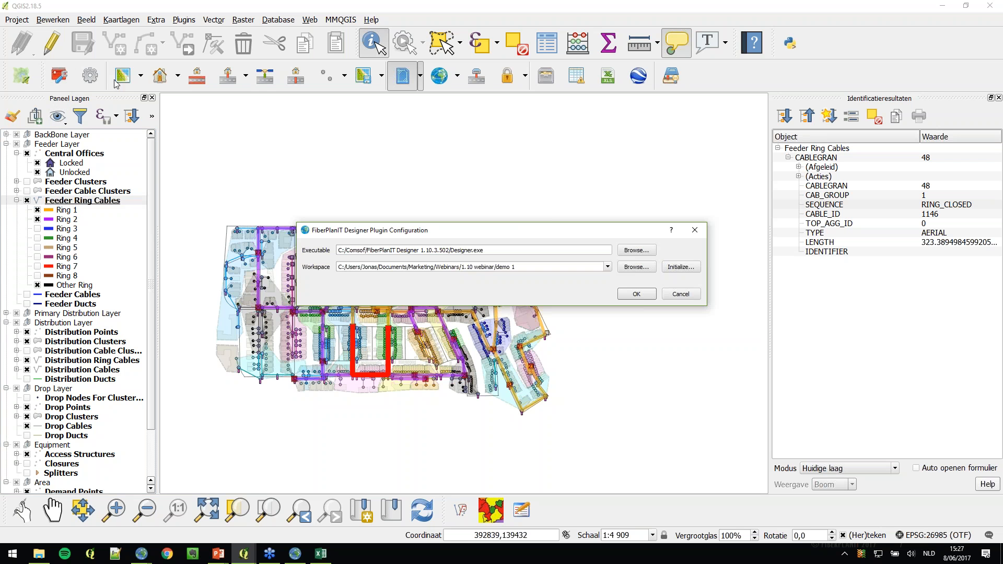
{"action": "left_click", "coordinate": [693, 268]}
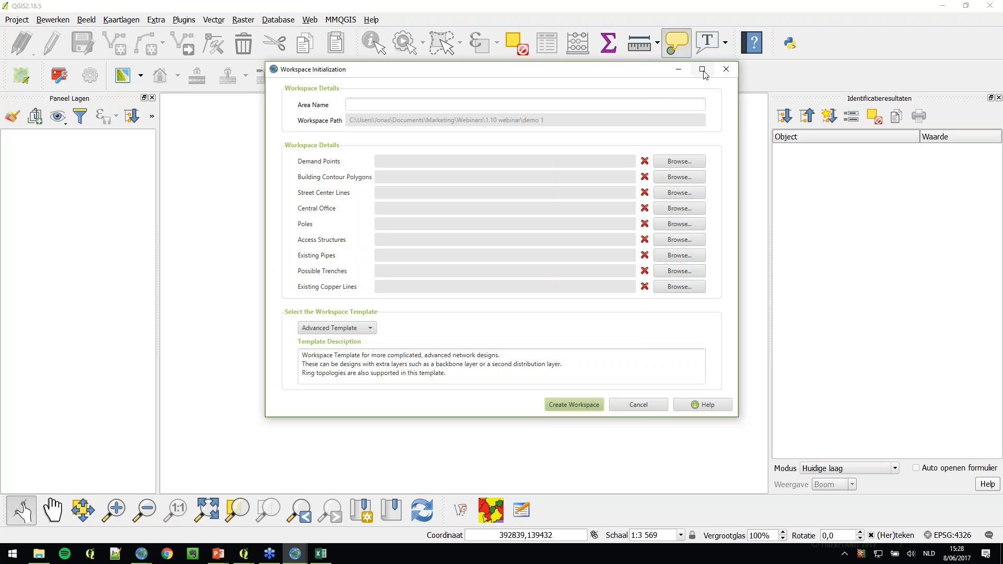
{"action": "left_click", "coordinate": [726, 72]}
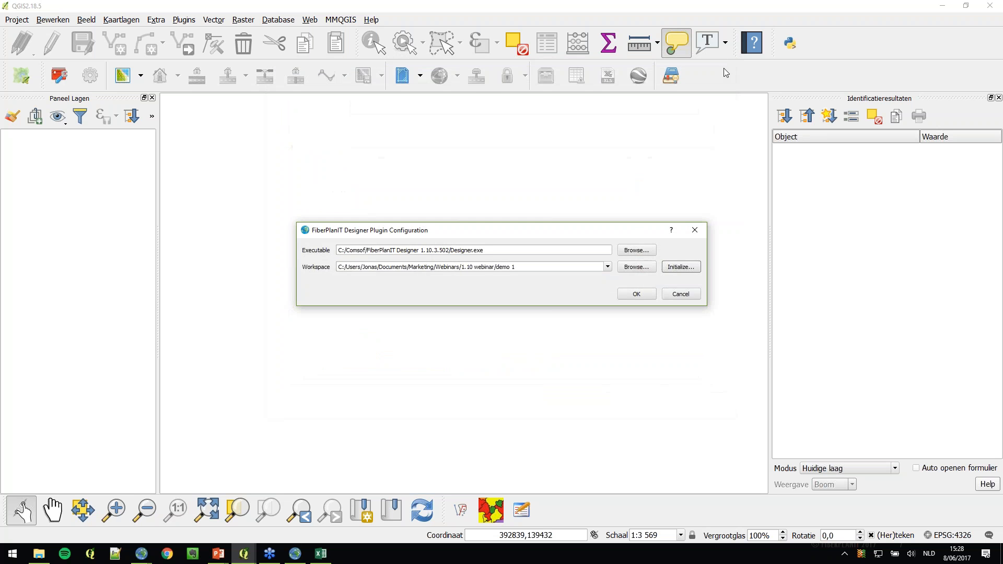
{"action": "left_click", "coordinate": [637, 295]}
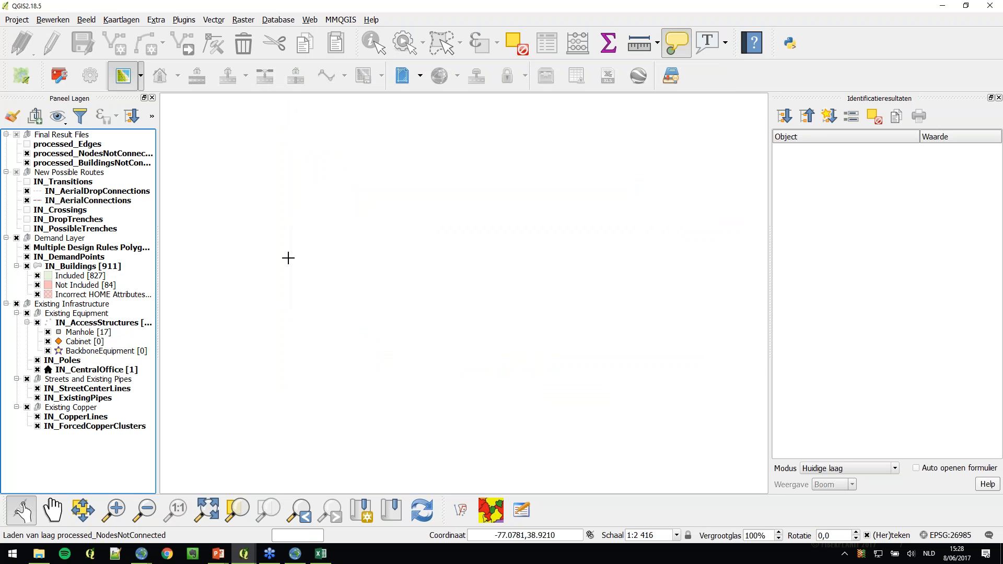
Switch to FiberPlanIT Designer, enable the BackBone layer to review its layer strategy options, and disable it again.
{"action": "left_click", "coordinate": [294, 554]}
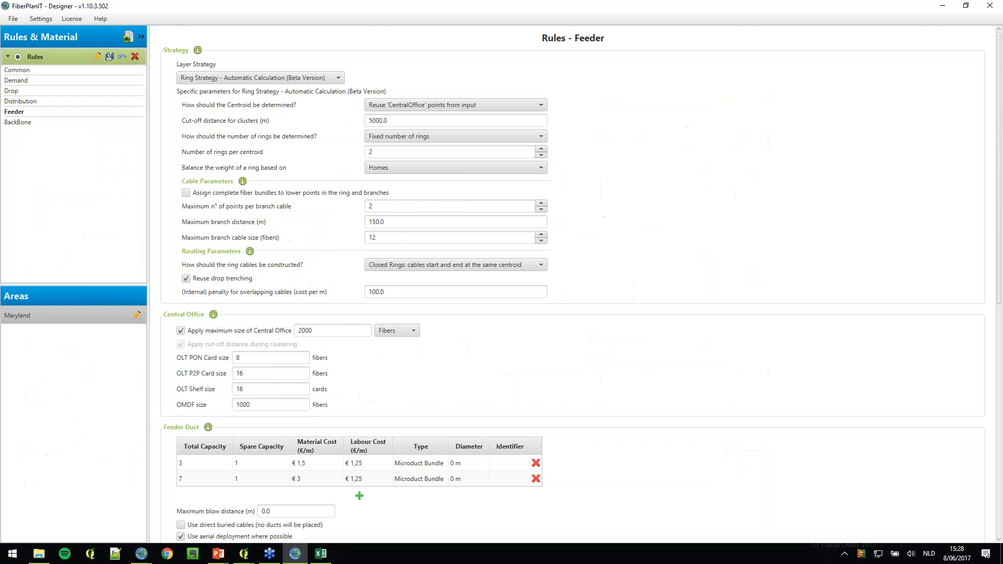
{"action": "left_click", "coordinate": [19, 122]}
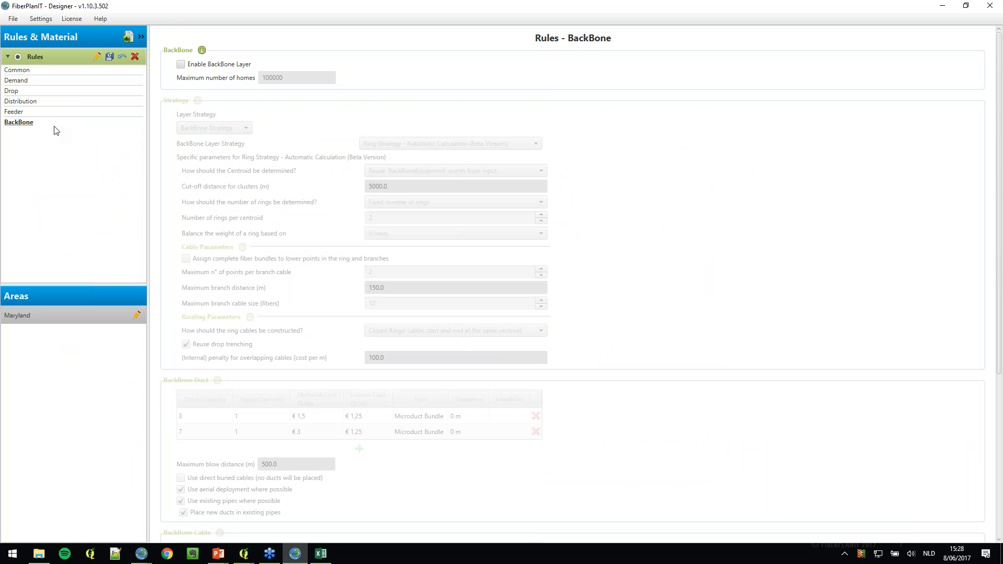
{"action": "left_click", "coordinate": [178, 63]}
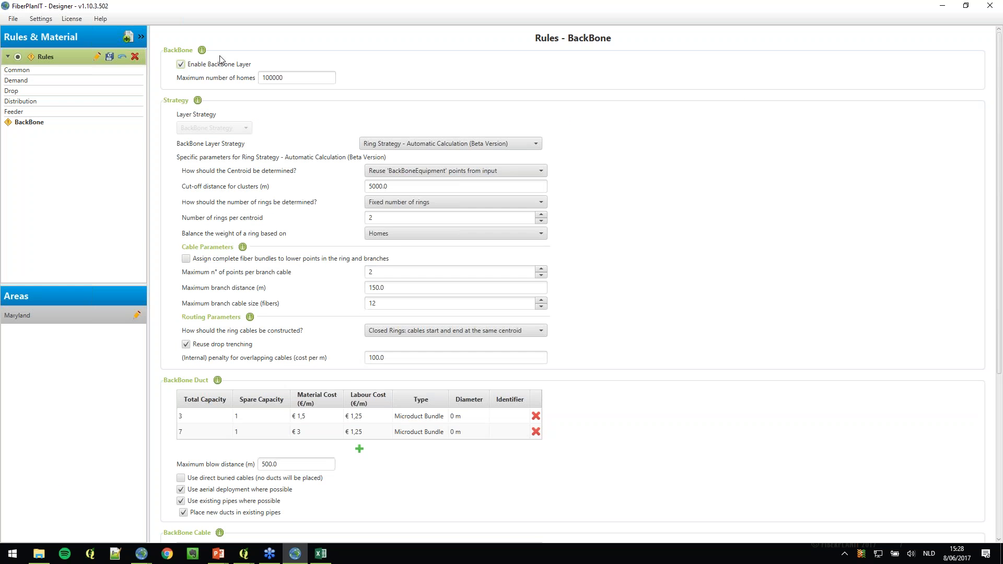
{"action": "left_click", "coordinate": [453, 144]}
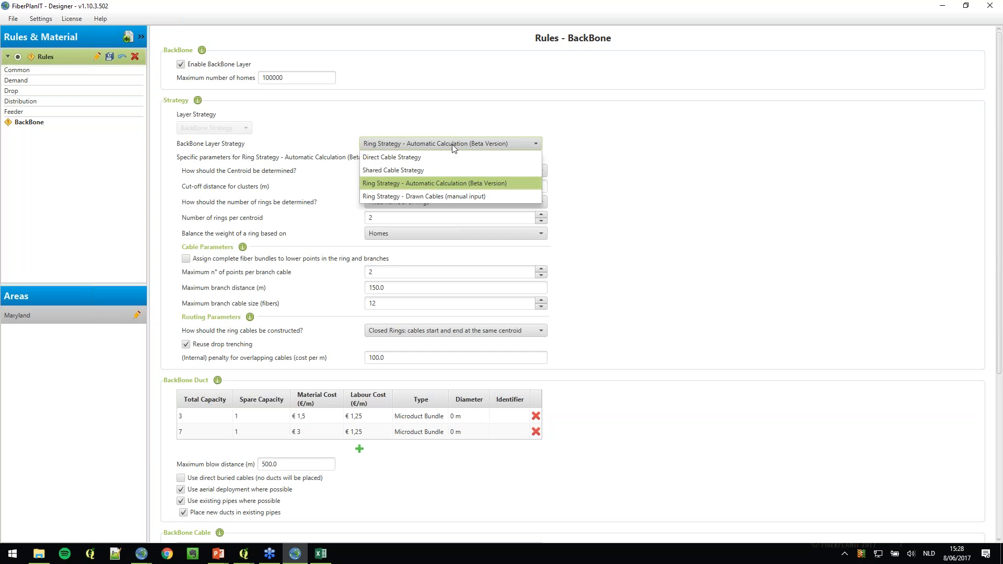
{"action": "left_click", "coordinate": [481, 107]}
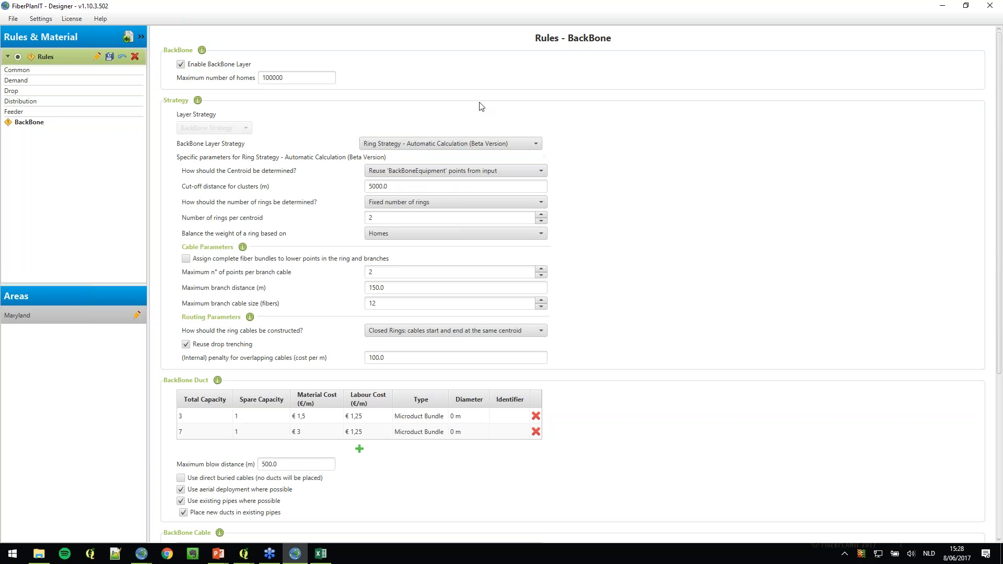
{"action": "left_click", "coordinate": [181, 64]}
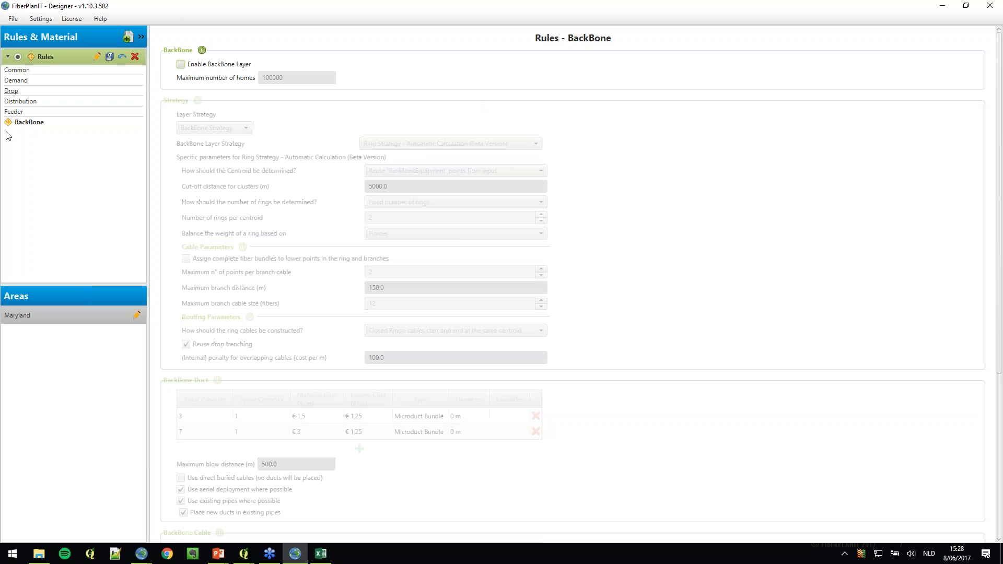
Close Designer without saving the rules, and close the Excel bill of materials workbook without saving.
{"action": "left_click", "coordinate": [986, 7]}
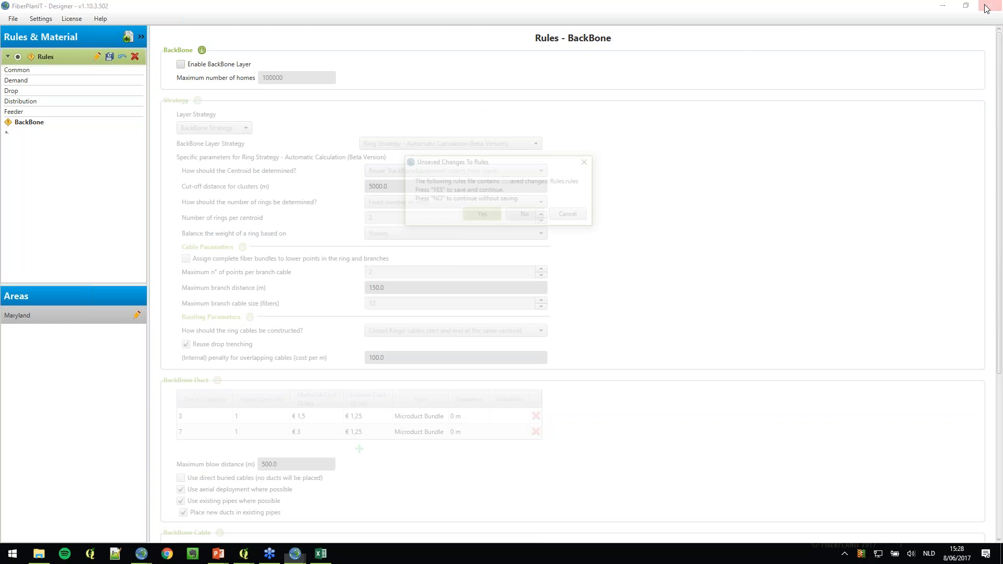
{"action": "left_click", "coordinate": [525, 218]}
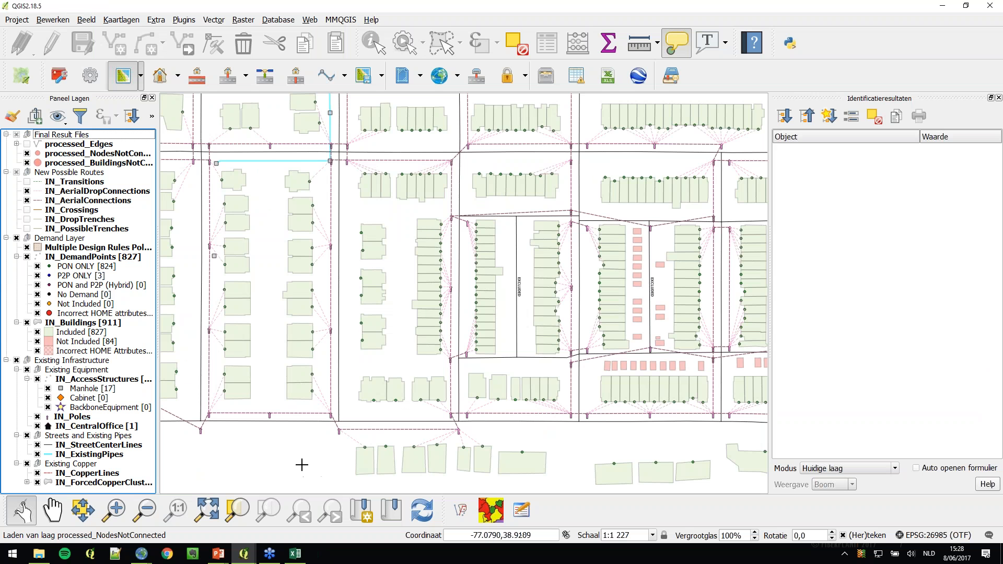
{"action": "left_click", "coordinate": [295, 553]}
{"action": "left_click", "coordinate": [996, 6]}
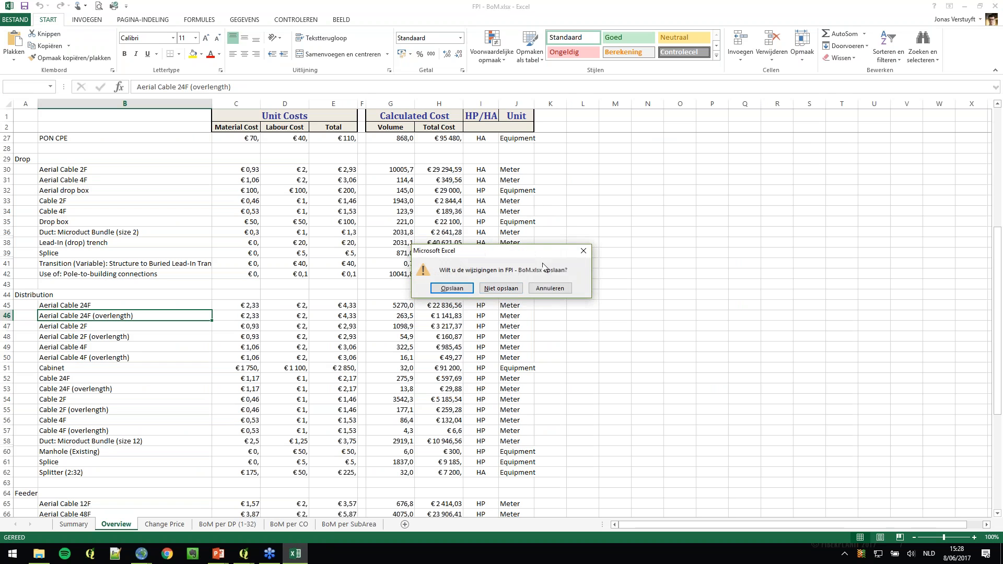
{"action": "left_click", "coordinate": [501, 288]}
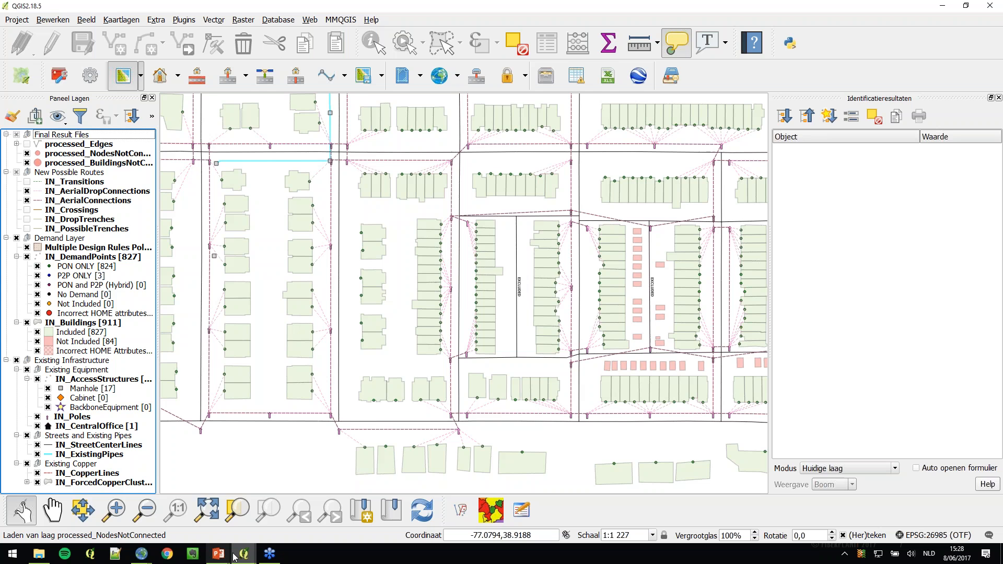
Switch to the other QGIS project, widen the layer list and show the Multiple Design Rules Polygons over the whole area.
{"action": "mouse_move", "coordinate": [244, 553]}
{"action": "left_click", "coordinate": [244, 518]}
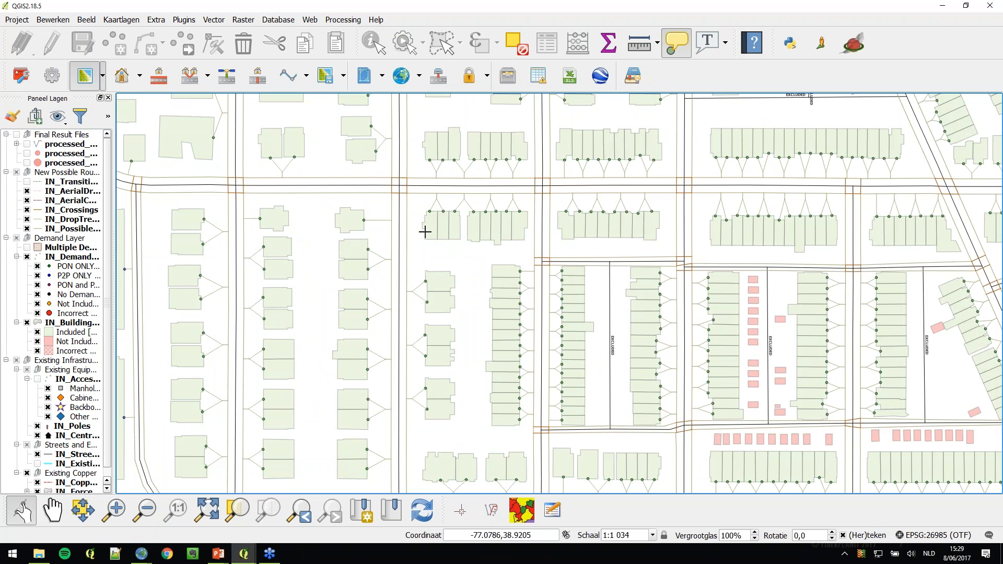
{"action": "scroll", "coordinate": [425, 232], "scroll_direction": "down", "scroll_amount": 1}
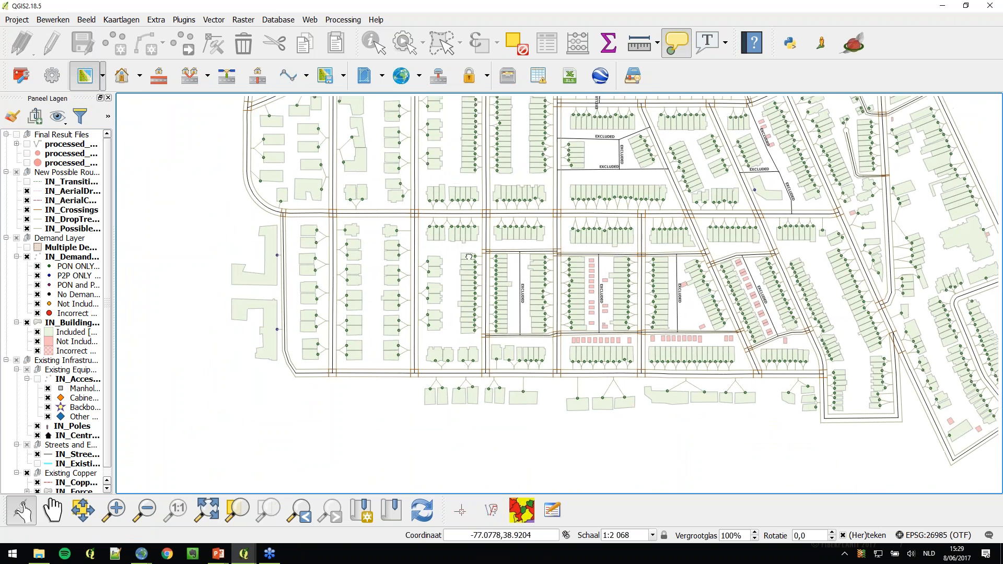
{"action": "left_click_drag", "start_coordinate": [469, 256], "coordinate": [329, 323]}
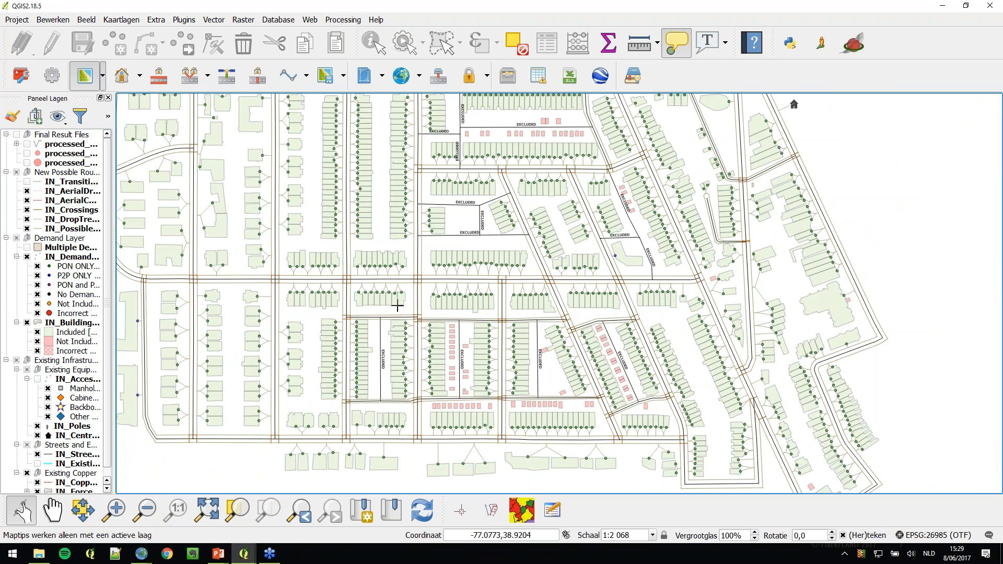
{"action": "scroll", "coordinate": [393, 308], "scroll_direction": "down", "scroll_amount": 1}
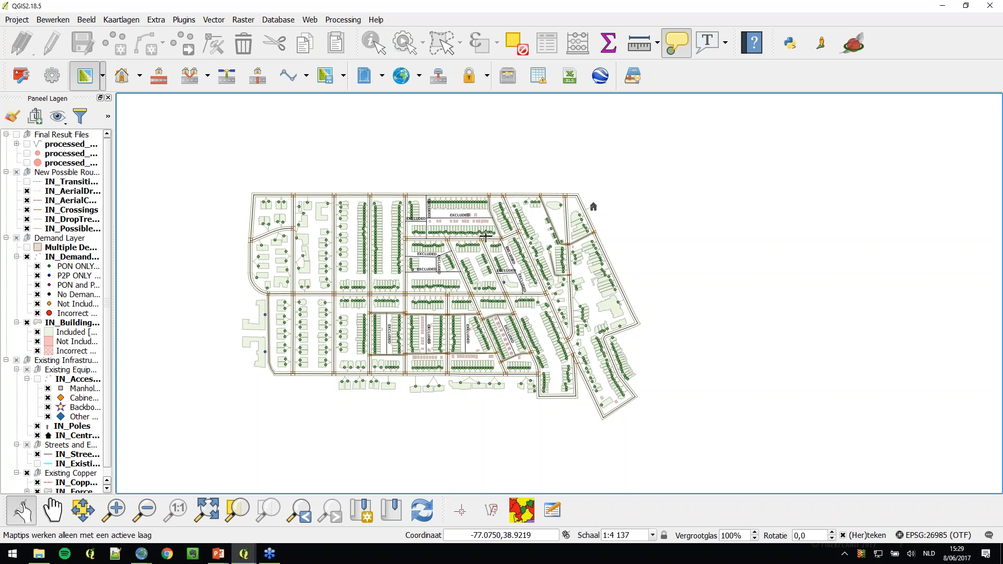
{"action": "left_click_drag", "start_coordinate": [111, 333], "coordinate": [155, 333]}
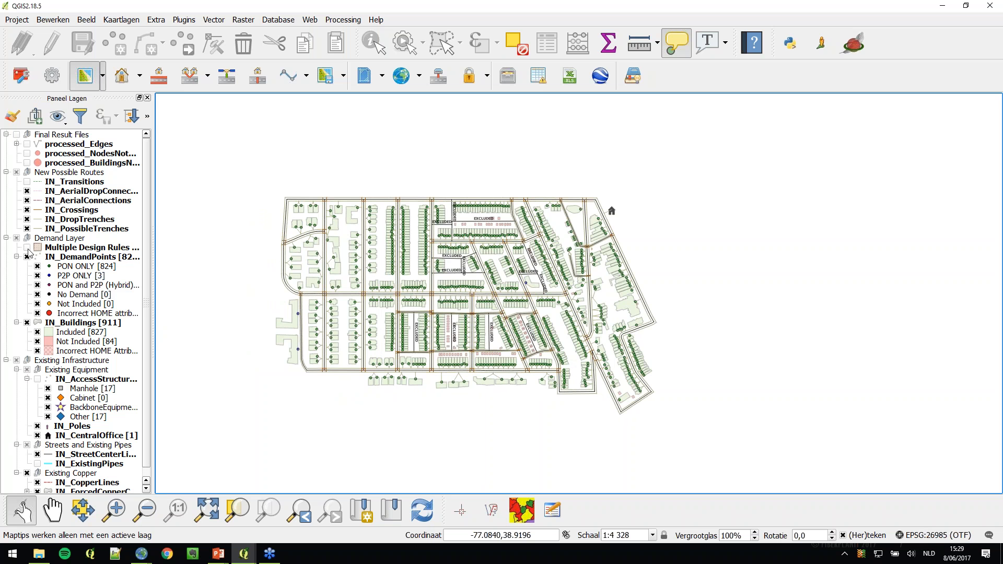
{"action": "left_click", "coordinate": [27, 248]}
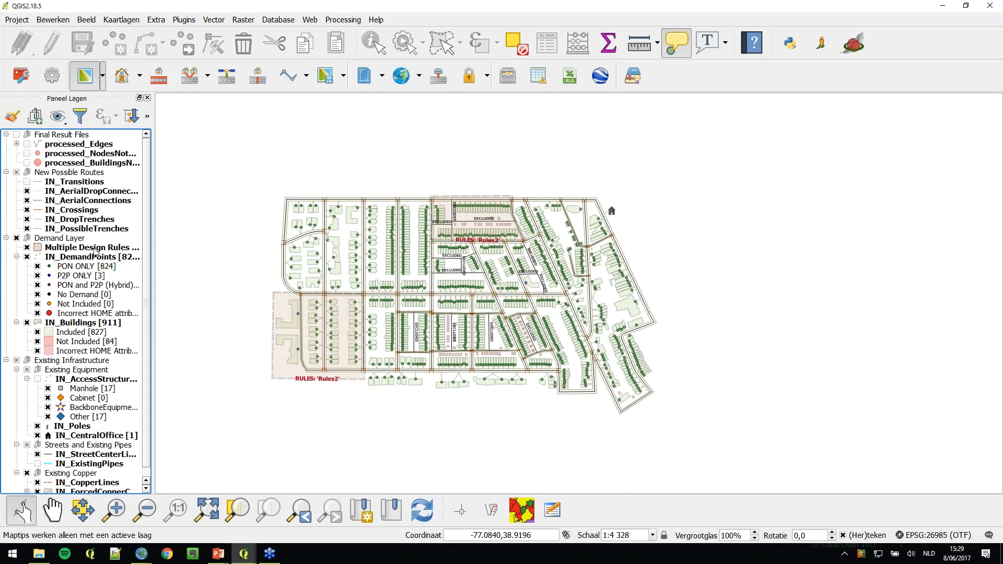
Identify both Multiple Design Rules polygons to check their NAME_RULES attribute, and close the identification results.
{"action": "left_click", "coordinate": [95, 251]}
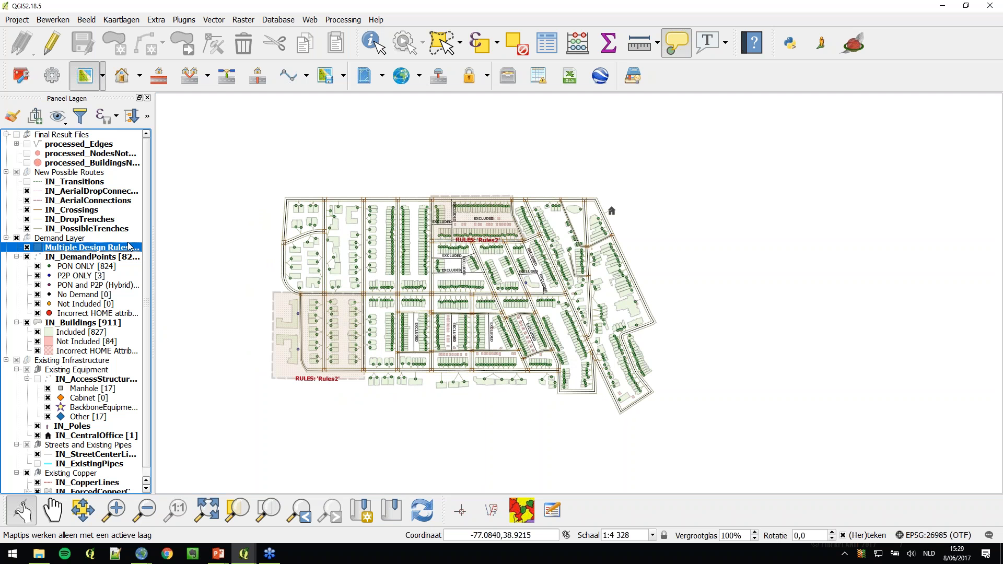
{"action": "scroll", "coordinate": [332, 349], "scroll_direction": "up", "scroll_amount": 1}
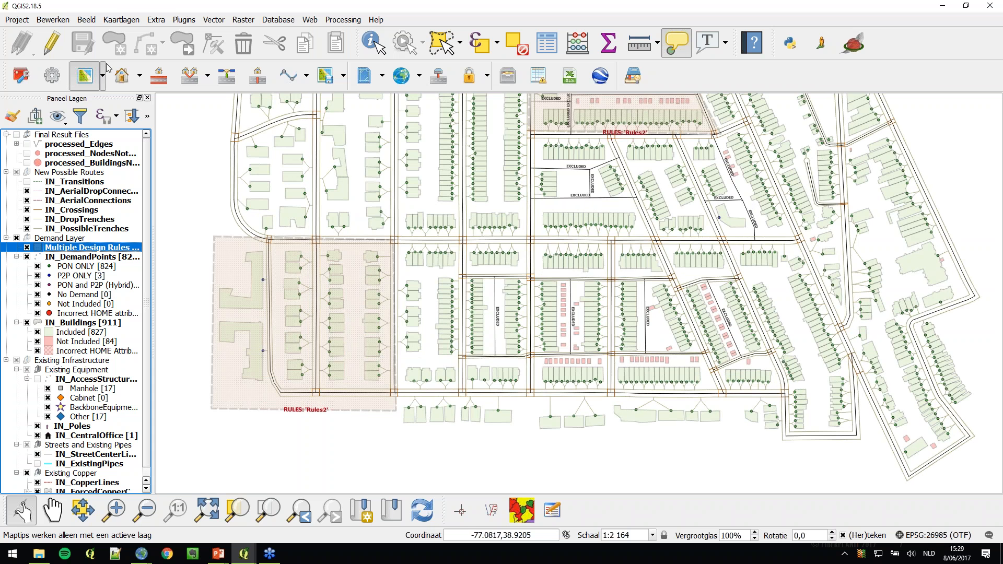
{"action": "left_click", "coordinate": [372, 41]}
{"action": "left_click", "coordinate": [247, 297]}
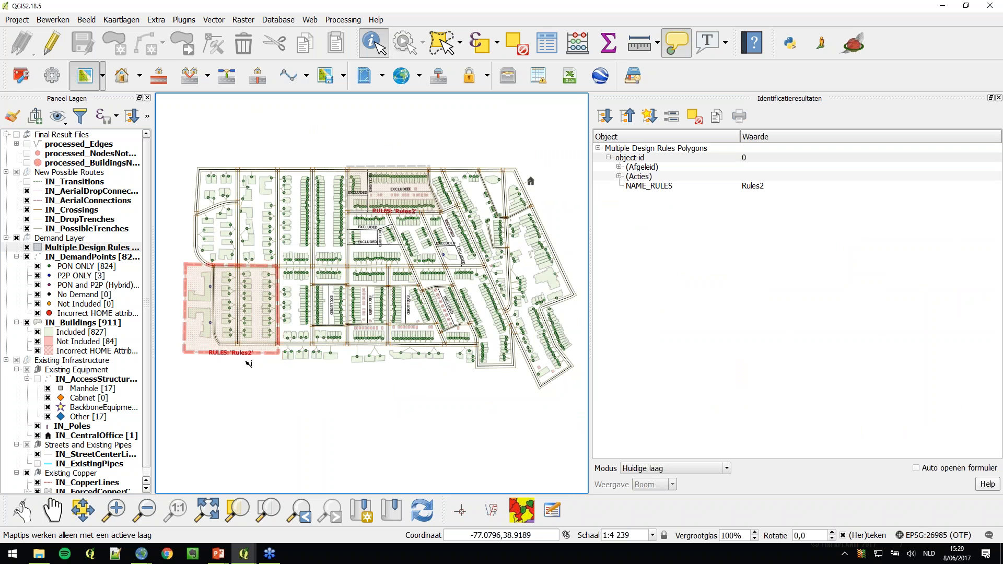
{"action": "mouse_move", "coordinate": [369, 191]}
{"action": "left_click", "coordinate": [392, 191]}
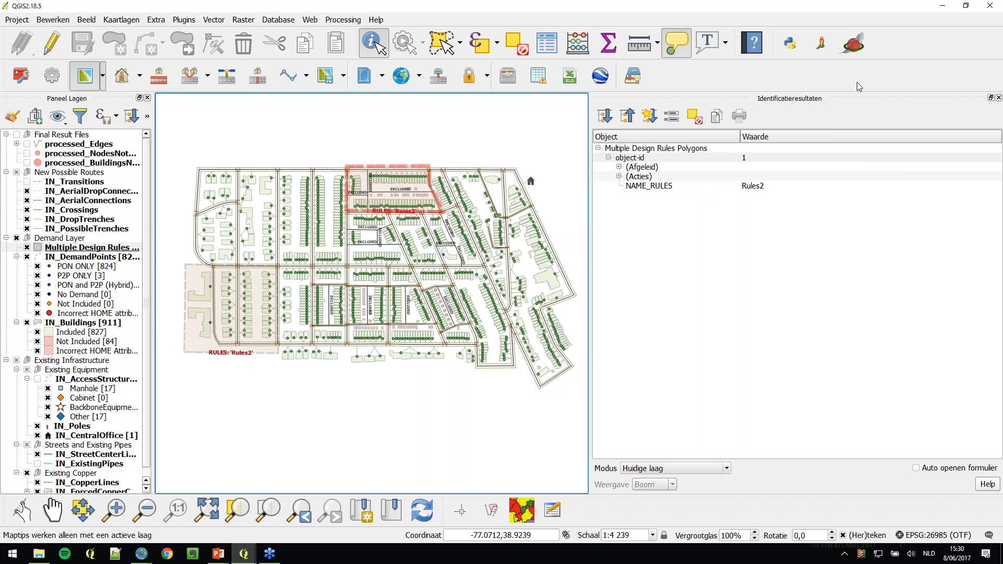
{"action": "left_click", "coordinate": [999, 98]}
{"action": "scroll", "coordinate": [591, 135], "scroll_direction": "up", "scroll_amount": 1}
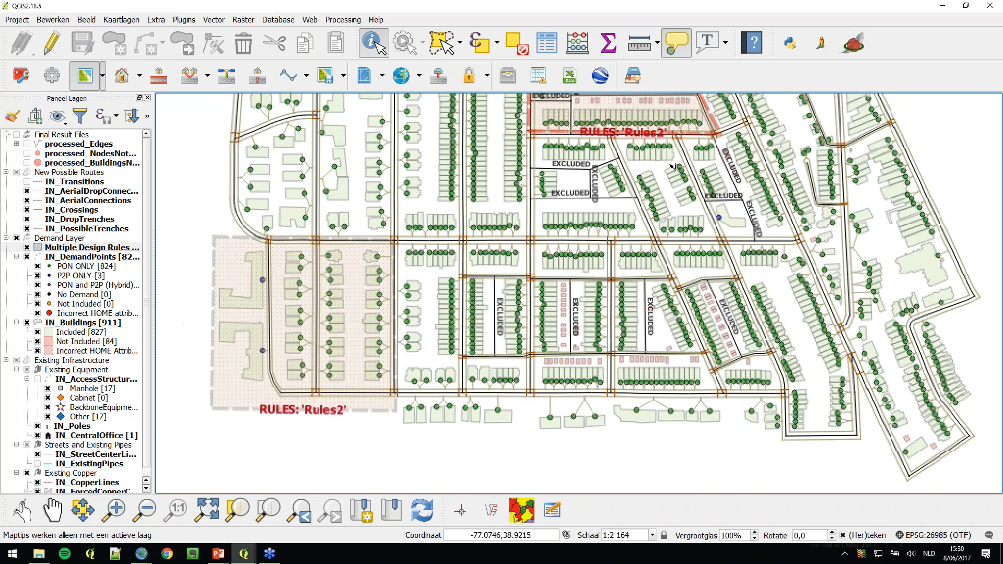
Open FiberPlanIT Designer and compare the distribution point capacity in the Distribution rules of Rules and Rules2.
{"action": "left_click", "coordinate": [52, 75]}
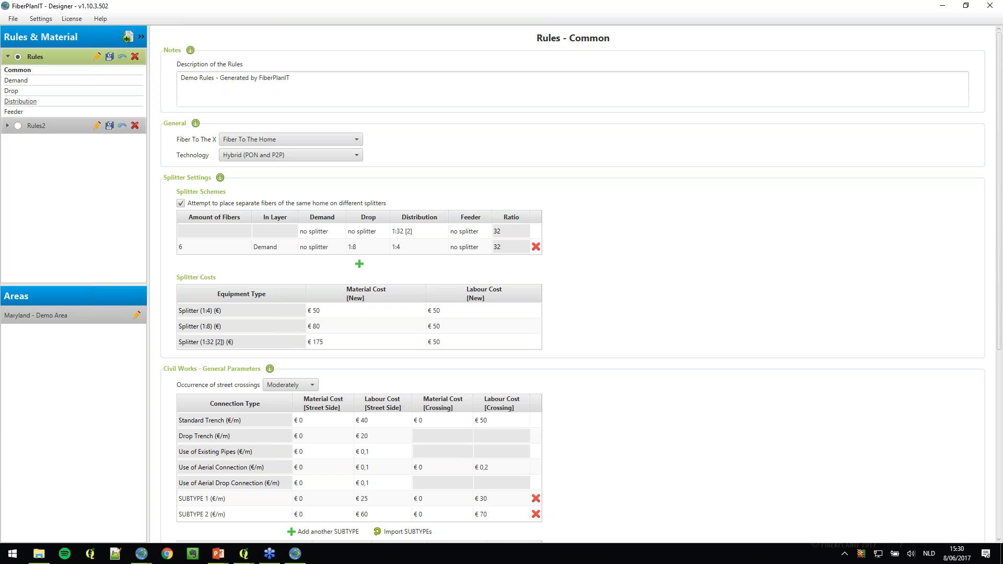
{"action": "left_click", "coordinate": [9, 126]}
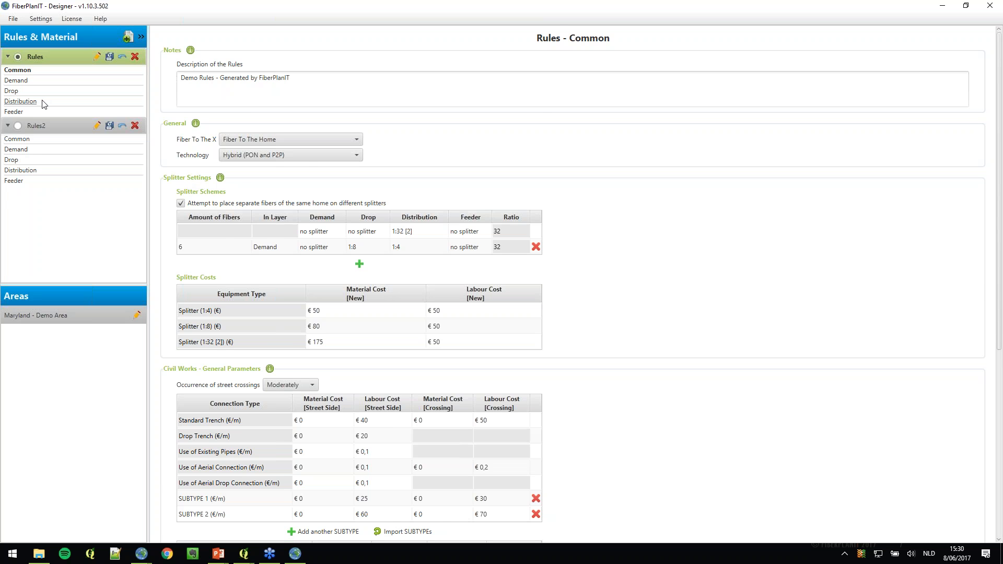
{"action": "left_click", "coordinate": [21, 101]}
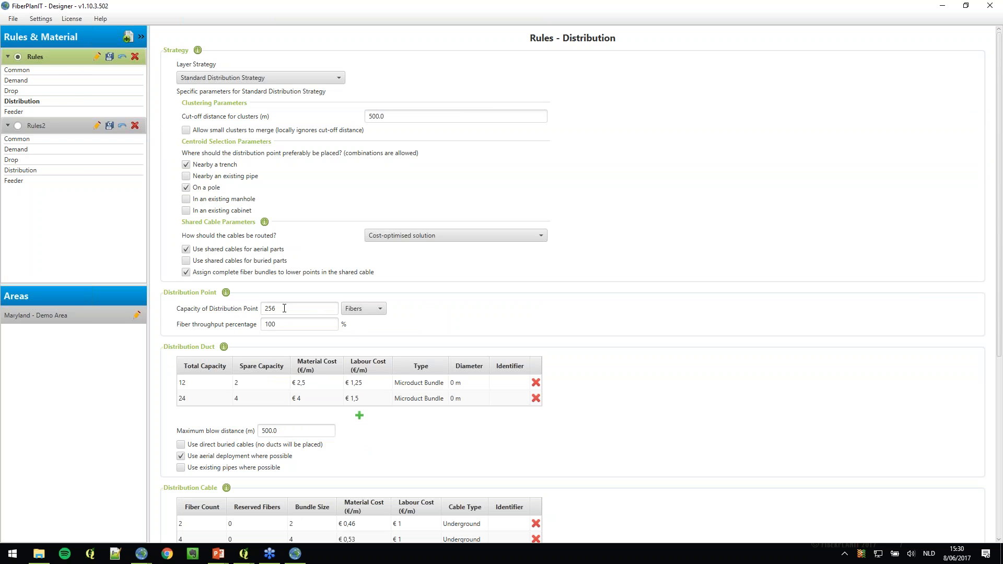
{"action": "left_click", "coordinate": [36, 173]}
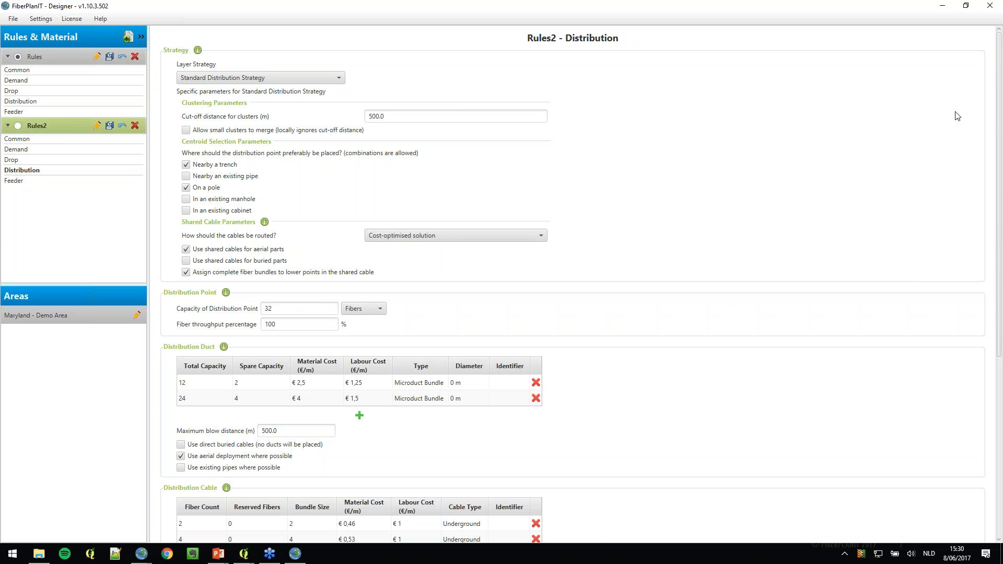
Minimize Designer, switch to the QGIS project with the calculated design, and show the whole area.
{"action": "left_click", "coordinate": [942, 6]}
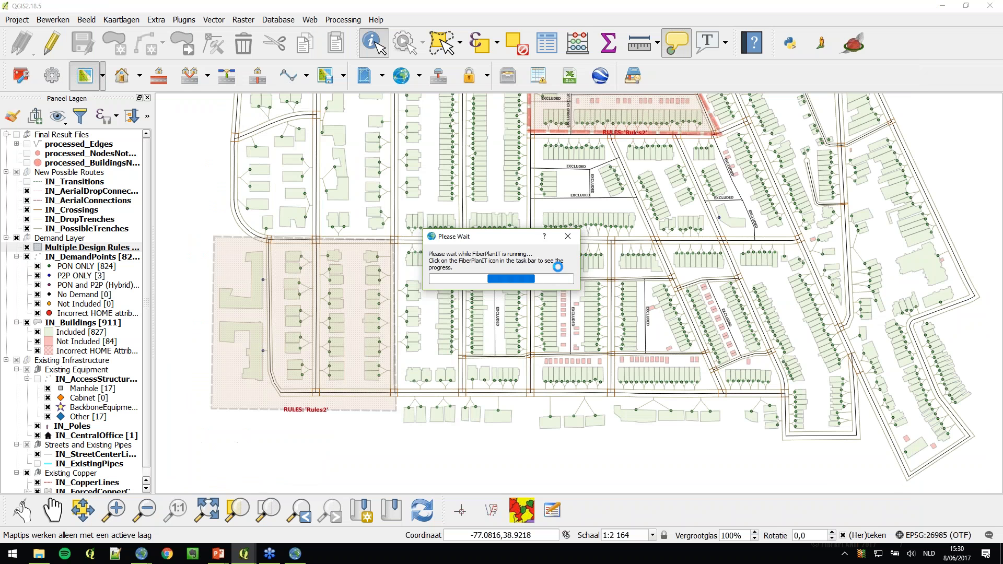
{"action": "left_click", "coordinate": [510, 293]}
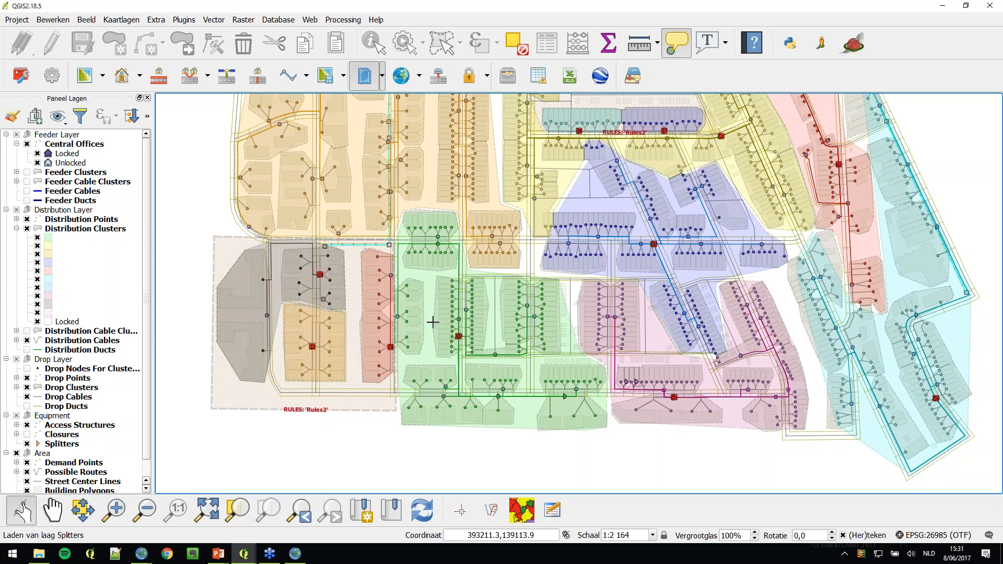
{"action": "scroll", "coordinate": [433, 321], "scroll_direction": "down", "scroll_amount": 1}
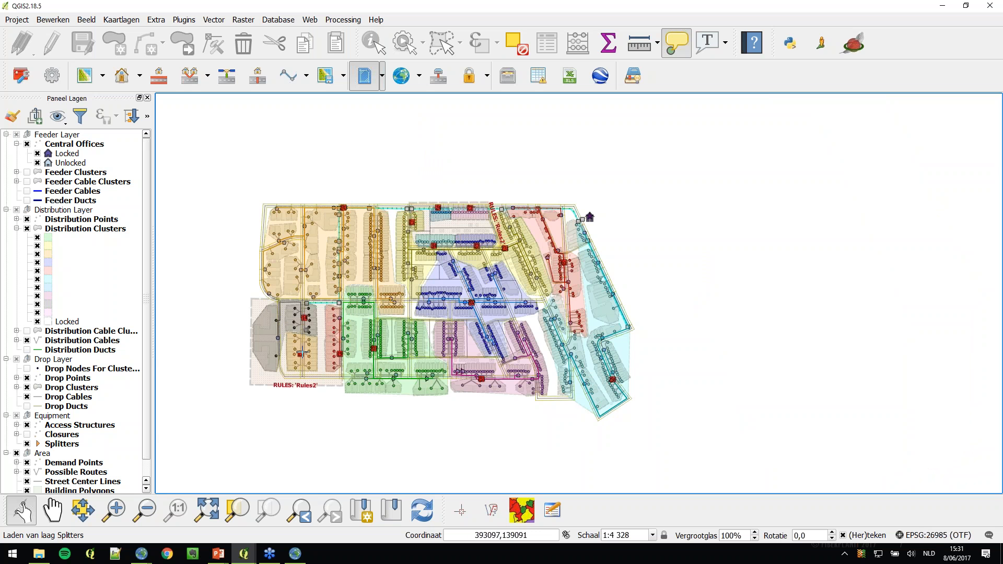
Identify Distribution Clusters outside and inside the Rules2 polygon to compare their SIZE and HOMECOUNT, and turn on the Feeder Cables layer.
{"action": "left_click", "coordinate": [71, 229]}
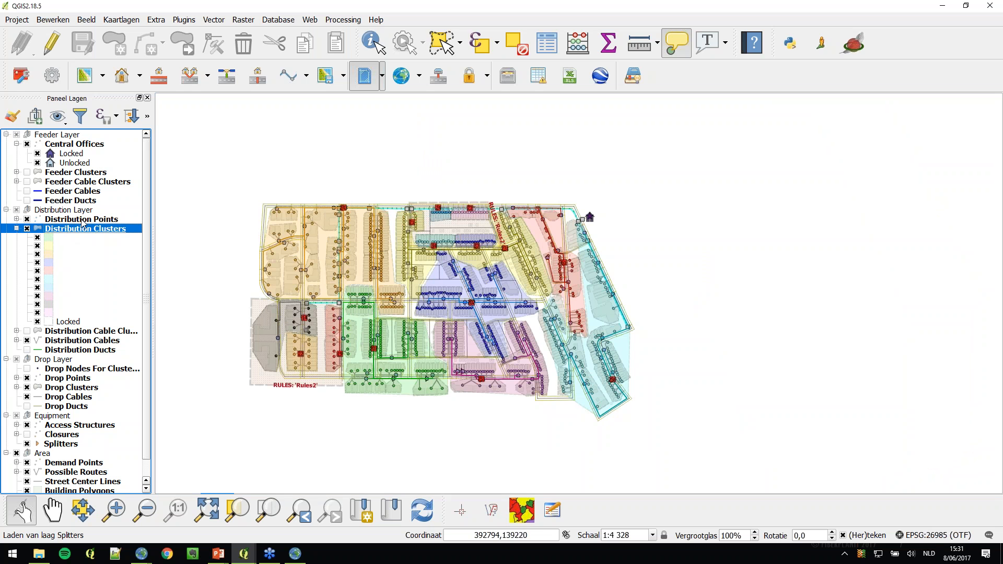
{"action": "left_click", "coordinate": [372, 43]}
{"action": "left_click", "coordinate": [306, 237]}
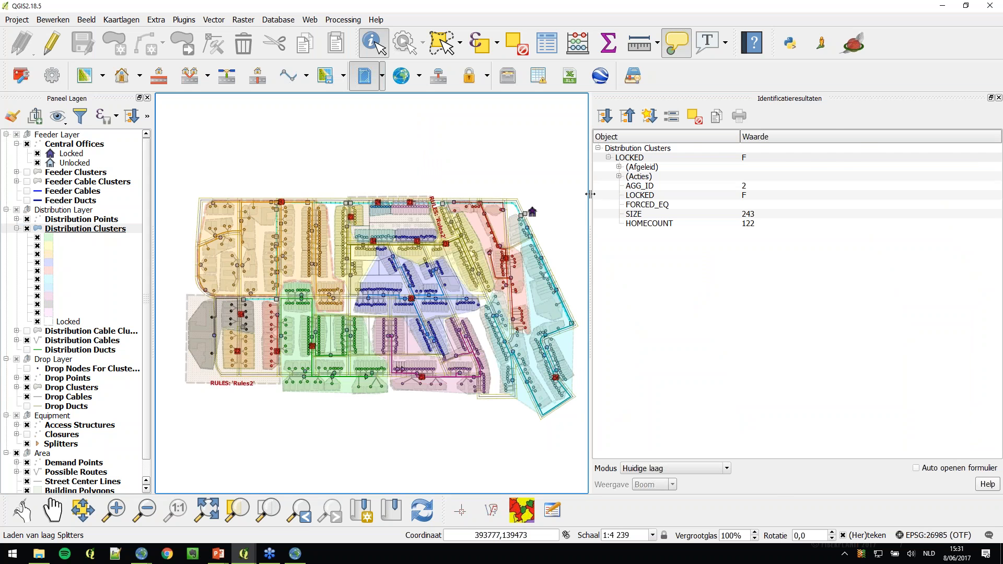
{"action": "left_click_drag", "start_coordinate": [590, 199], "coordinate": [790, 204]}
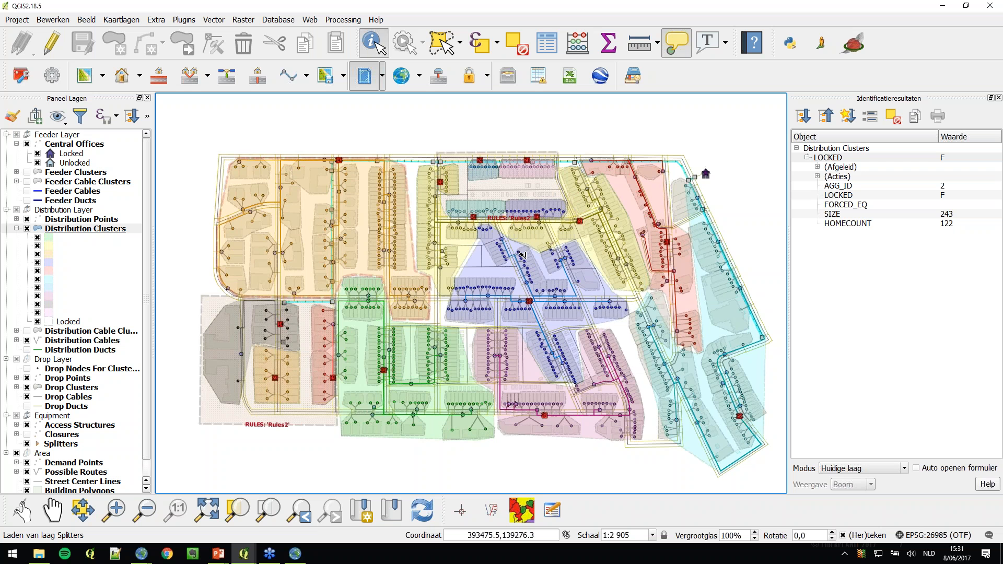
{"action": "left_click", "coordinate": [374, 339]}
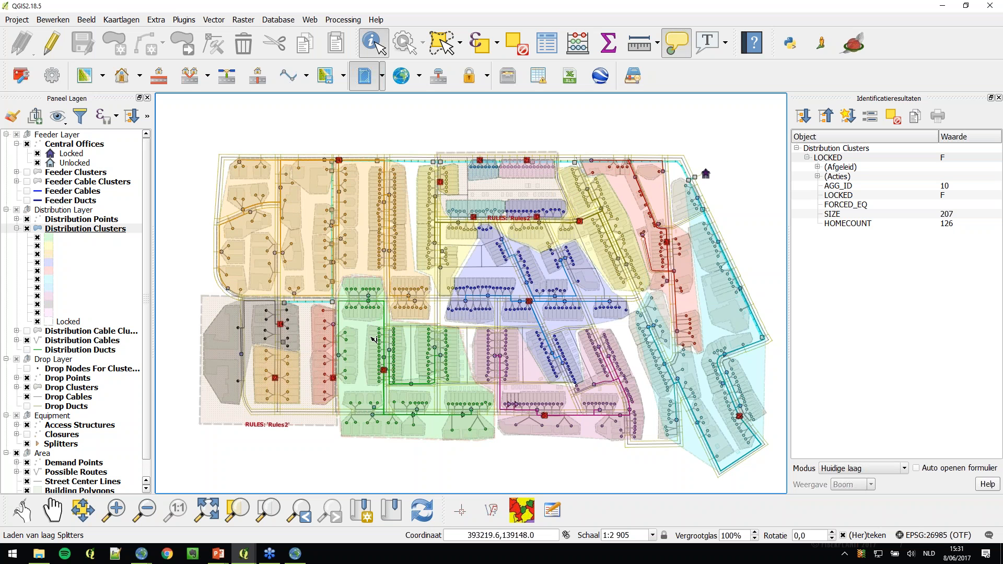
{"action": "left_click", "coordinate": [548, 340]}
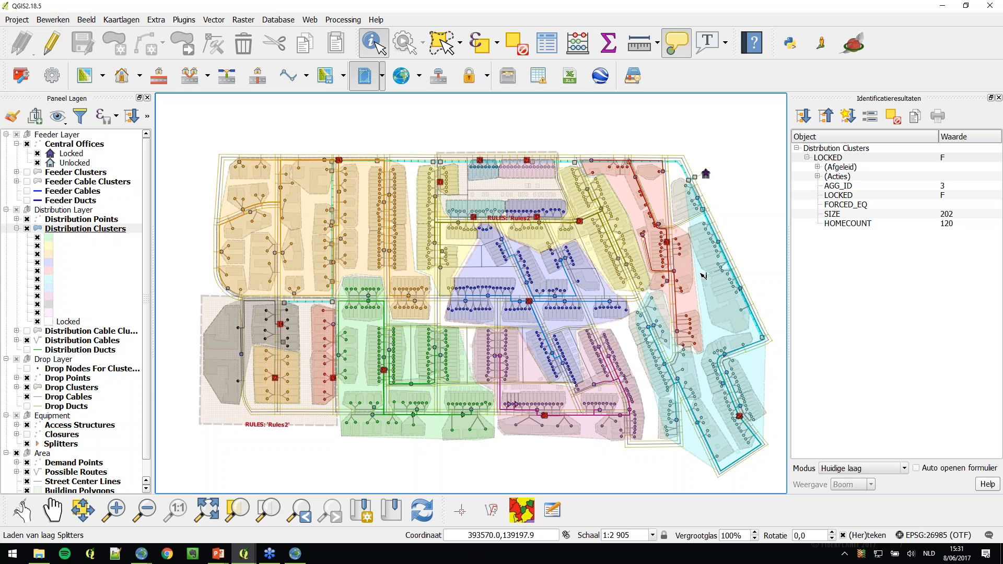
{"action": "left_click", "coordinate": [259, 368]}
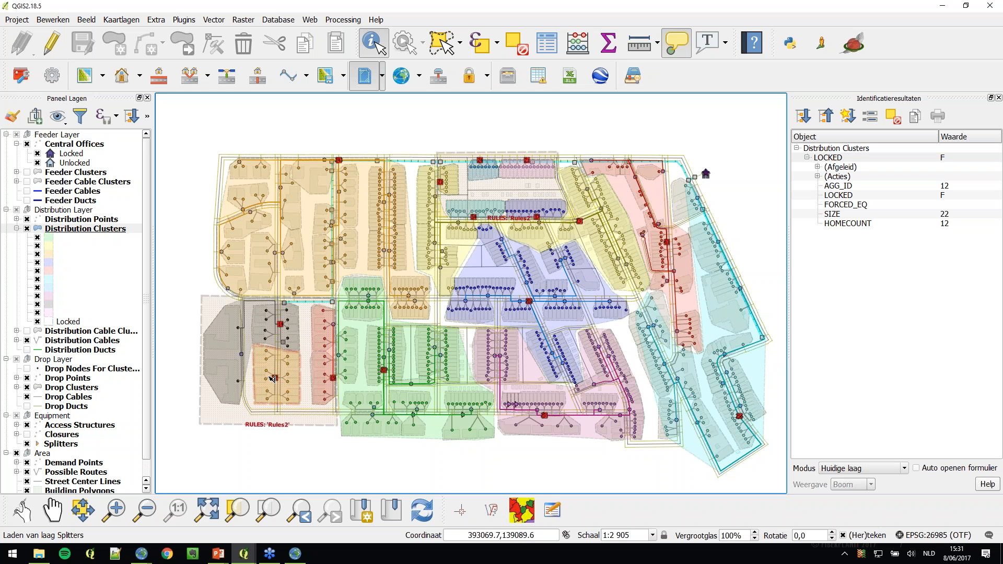
{"action": "left_click", "coordinate": [27, 191]}
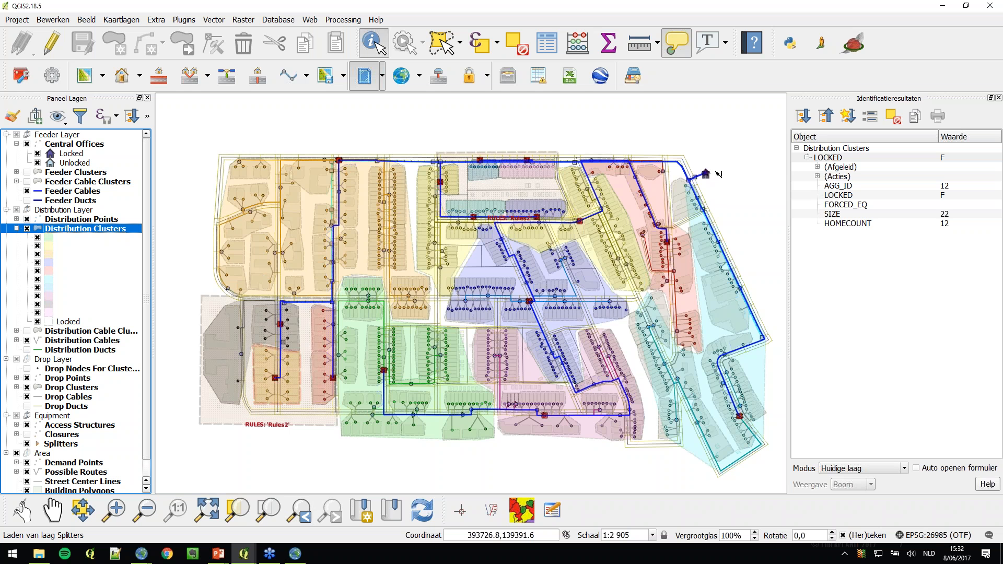
Switch to Designer and examine the splitter type and spare slots options of the 1:32 distribution splitter in the Common rules of Rules.
{"action": "left_click", "coordinate": [296, 555]}
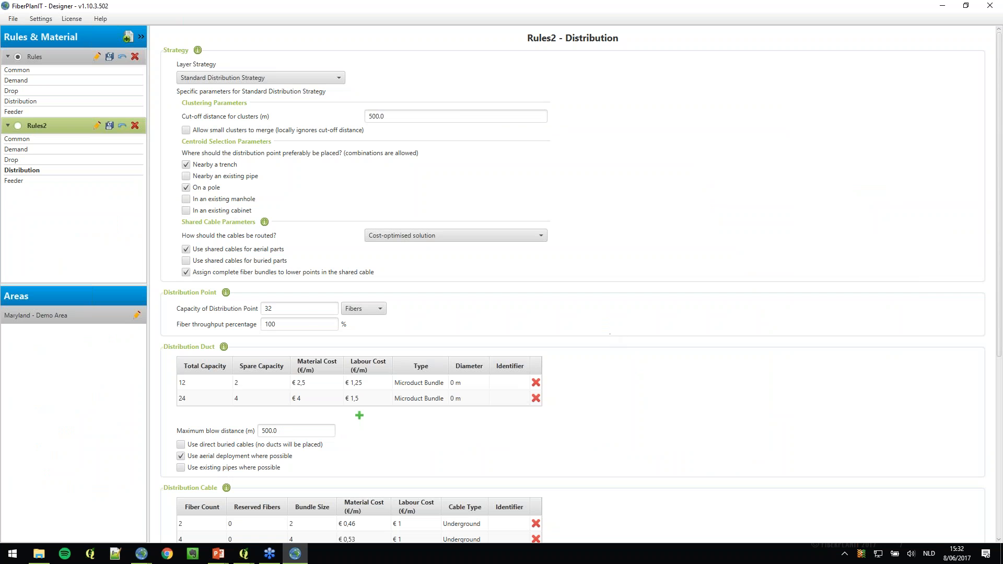
{"action": "left_click", "coordinate": [44, 73]}
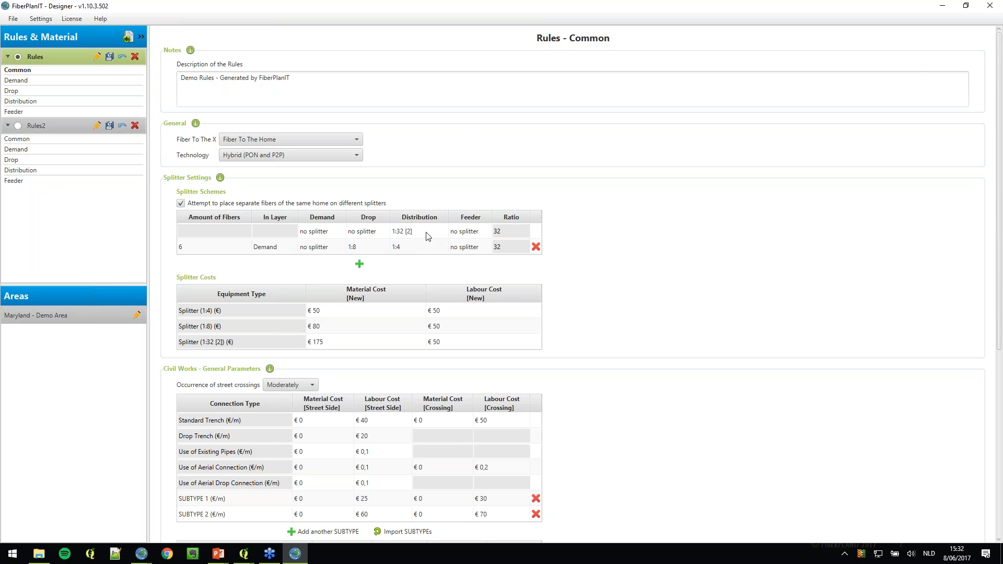
{"action": "left_click", "coordinate": [412, 232]}
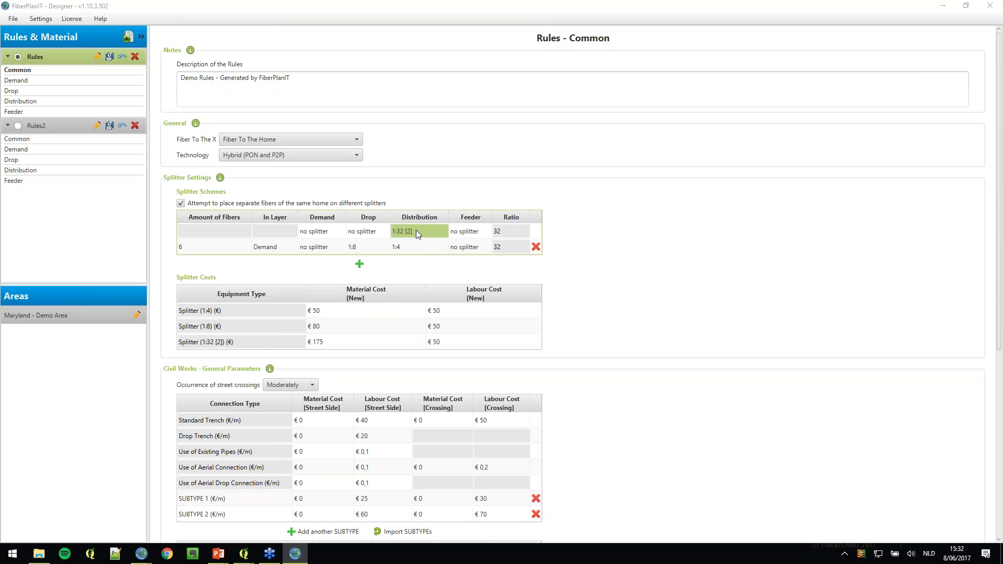
{"action": "left_click", "coordinate": [416, 230]}
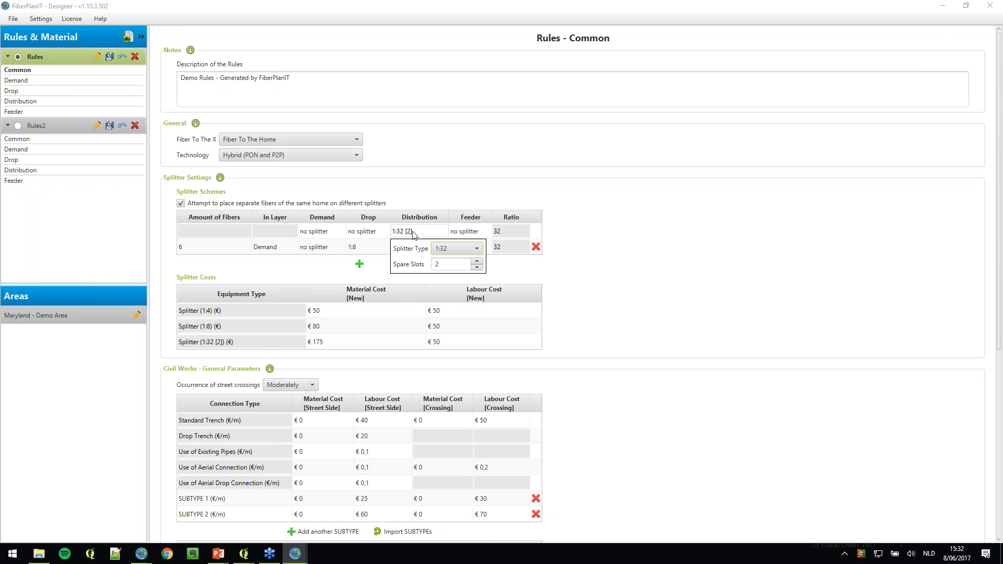
{"action": "left_click", "coordinate": [455, 250]}
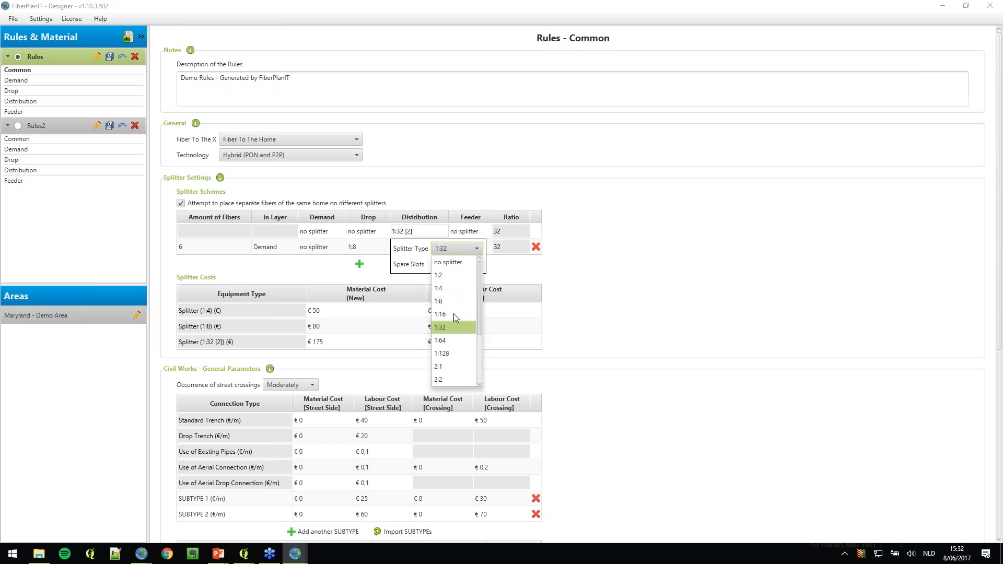
{"action": "left_click", "coordinate": [442, 249]}
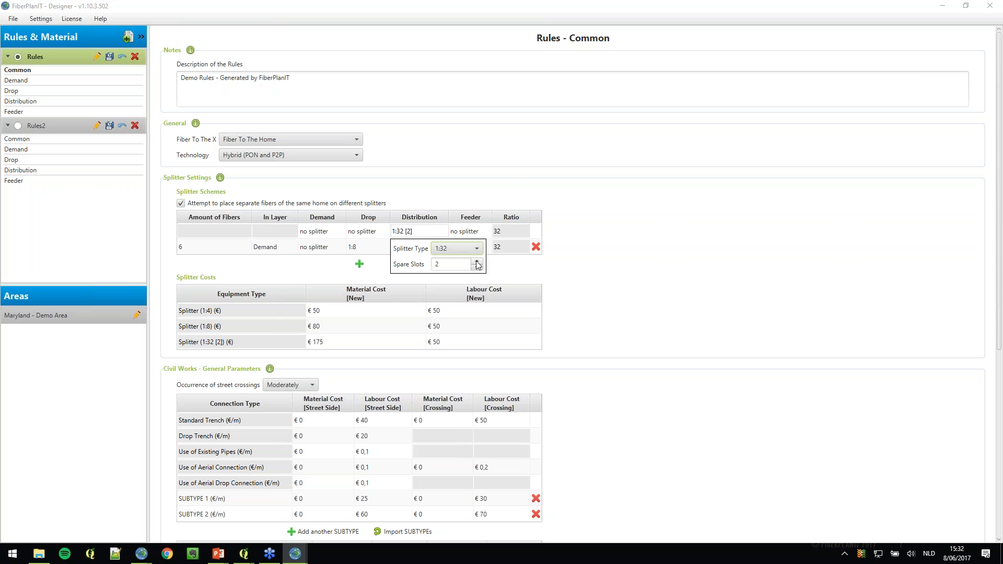
{"action": "left_click", "coordinate": [537, 167]}
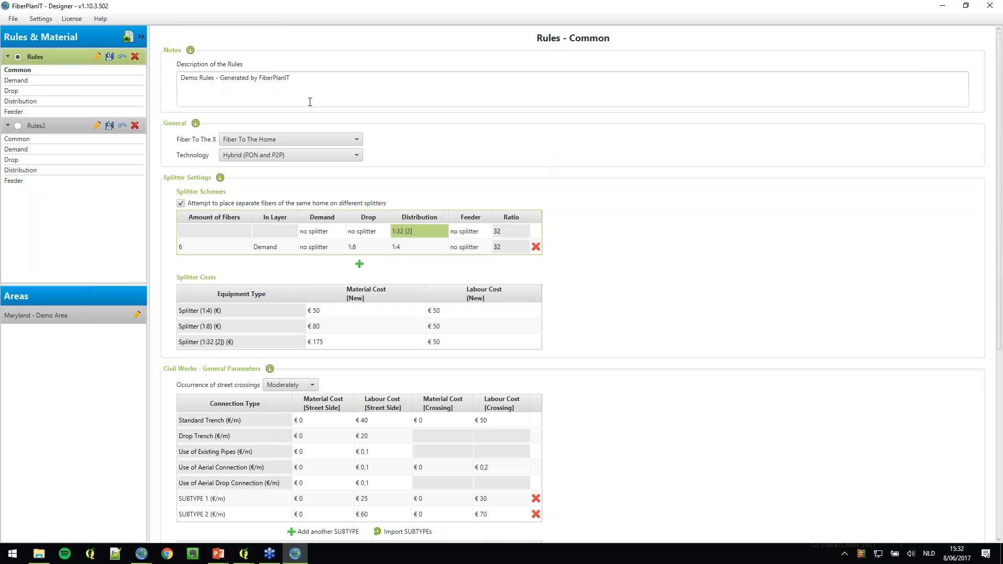
Review the Demand rules of Rules down to the In-Building Cost Modeling tables, and minimize Designer.
{"action": "left_click", "coordinate": [54, 83]}
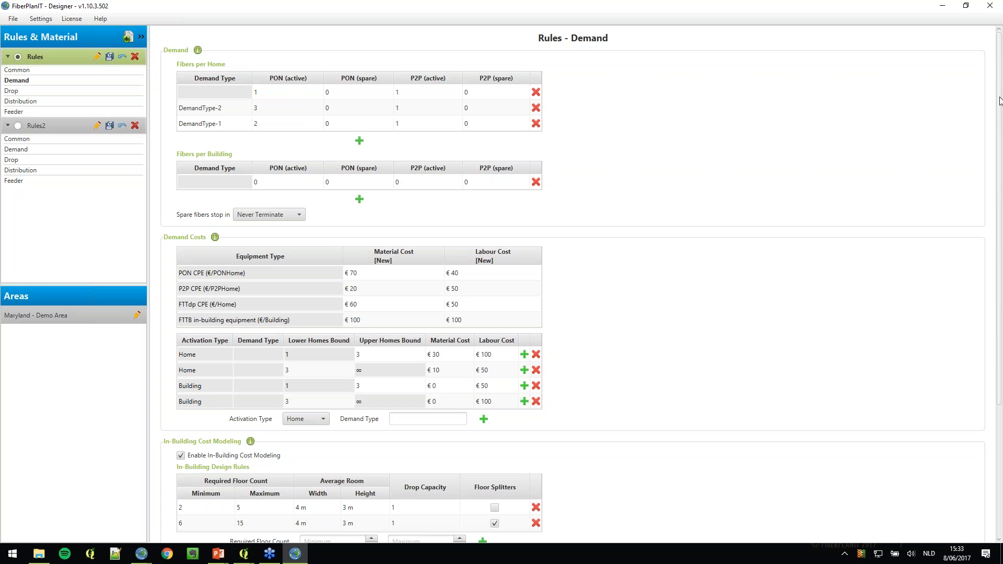
{"action": "left_click_drag", "start_coordinate": [1000, 101], "coordinate": [1001, 233]}
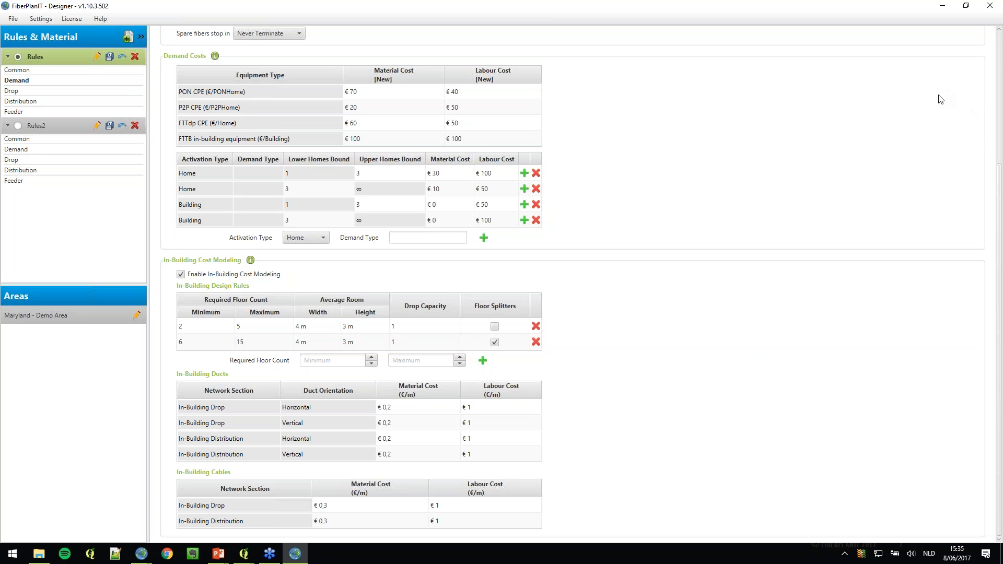
{"action": "left_click", "coordinate": [944, 6]}
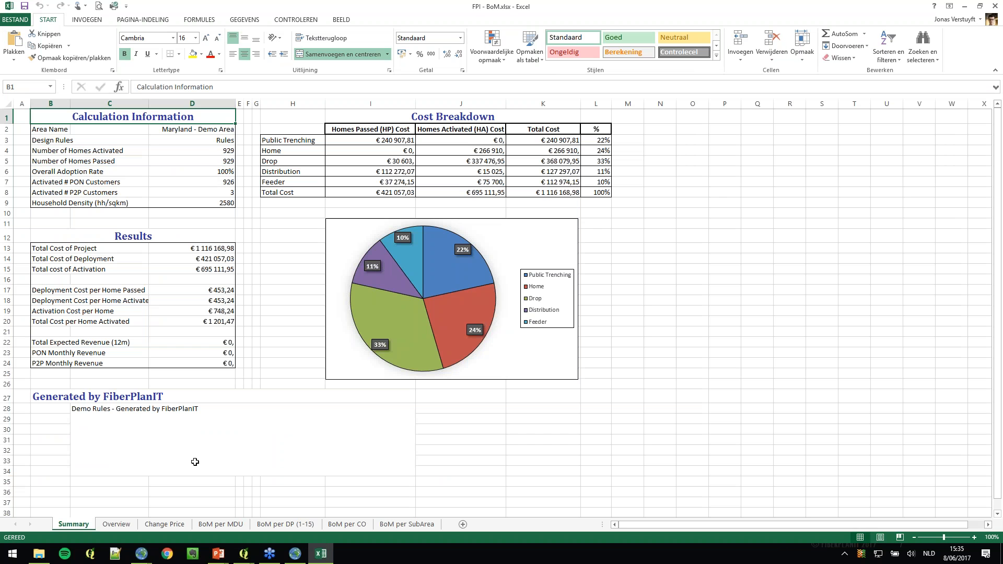
Examine the Home costs in the bill of materials Overview sheet, highlight the in-building cable and duct rows 27 to 31, and return to QGIS.
{"action": "left_click", "coordinate": [116, 526]}
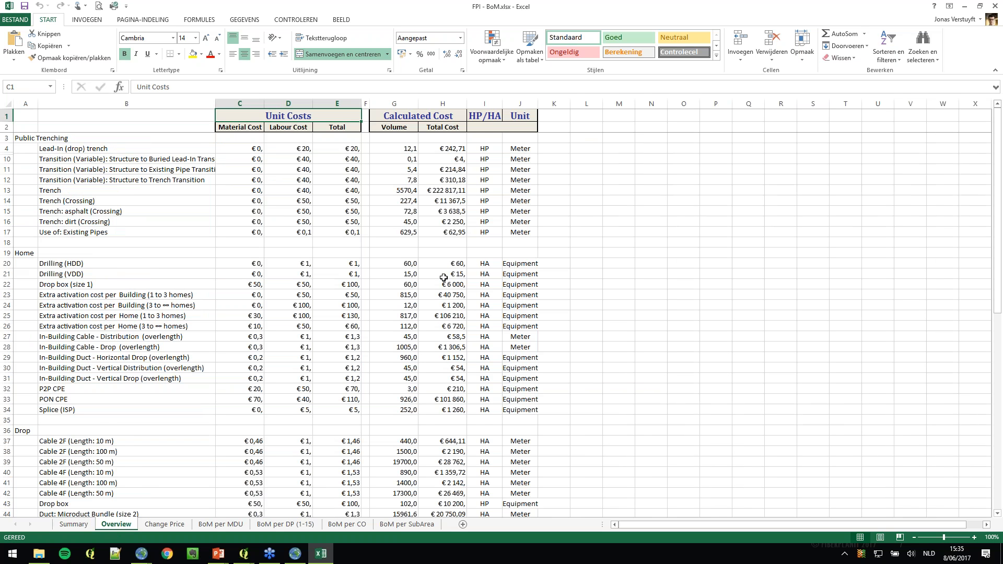
{"action": "scroll", "coordinate": [190, 324], "scroll_direction": "down", "scroll_amount": 1}
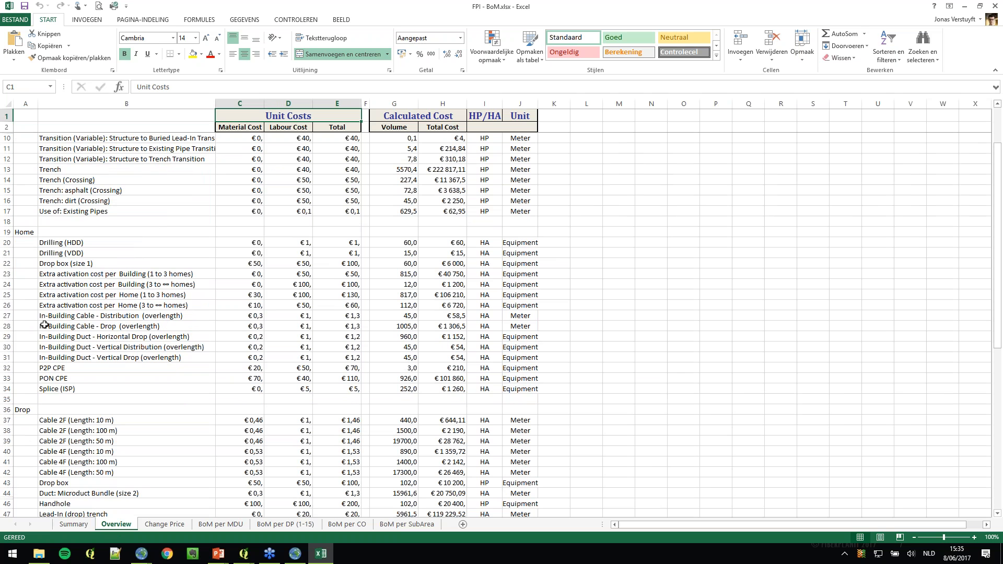
{"action": "left_click", "coordinate": [6, 316]}
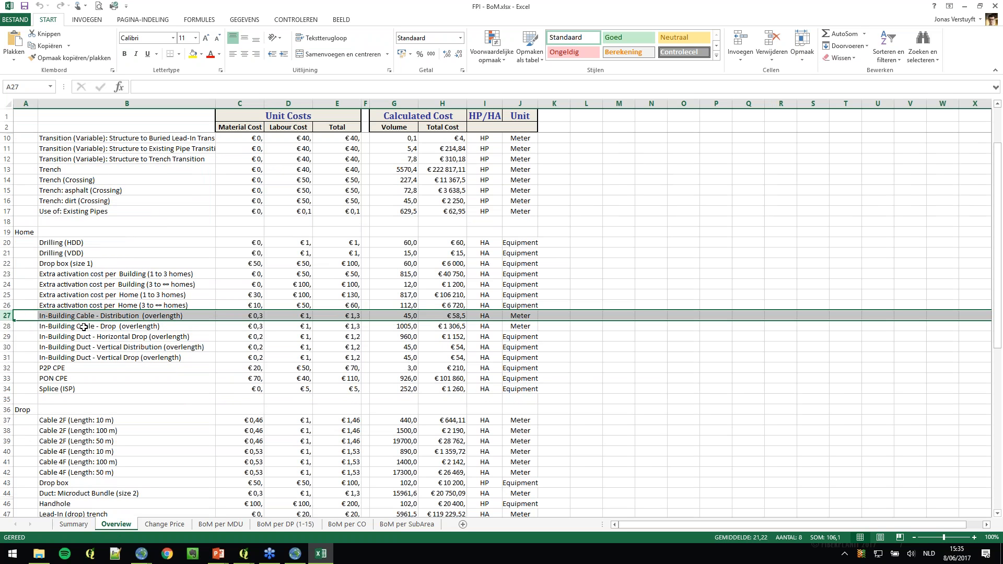
{"action": "left_click", "coordinate": [70, 339]}
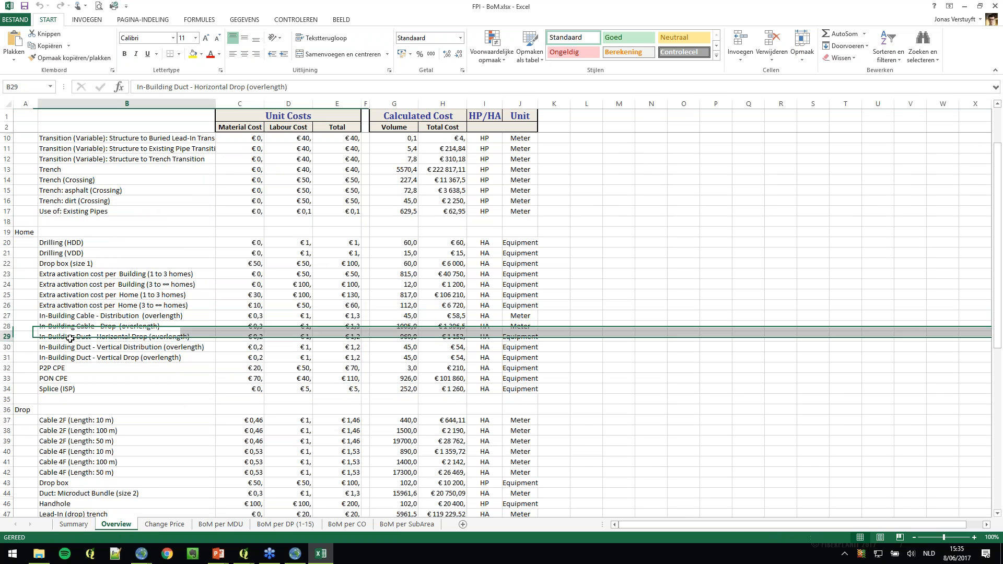
{"action": "left_click_drag", "start_coordinate": [76, 361], "coordinate": [77, 326]}
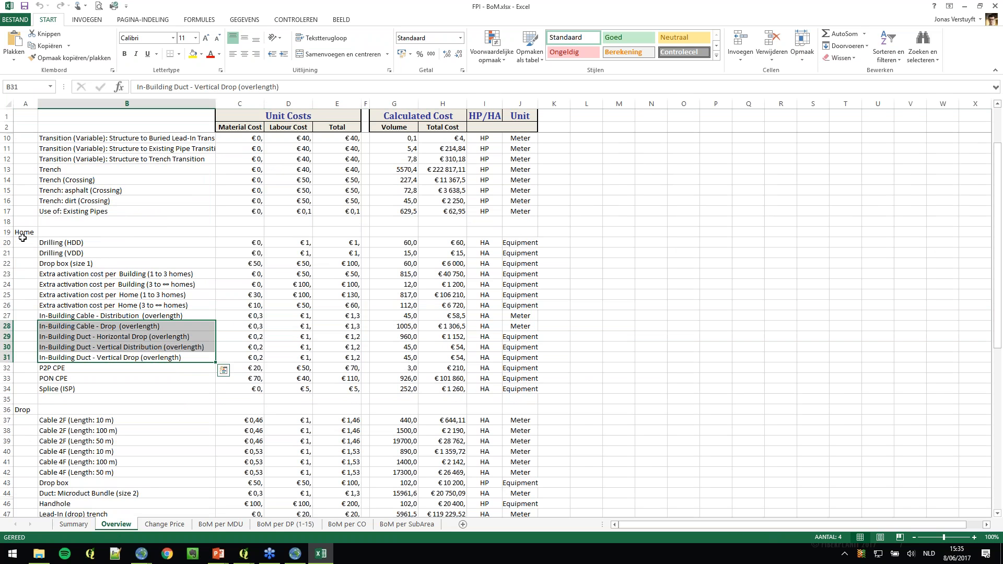
{"action": "left_click_drag", "start_coordinate": [24, 232], "coordinate": [518, 285]}
{"action": "left_click", "coordinate": [74, 318]}
{"action": "left_click_drag", "start_coordinate": [7, 316], "coordinate": [7, 359]}
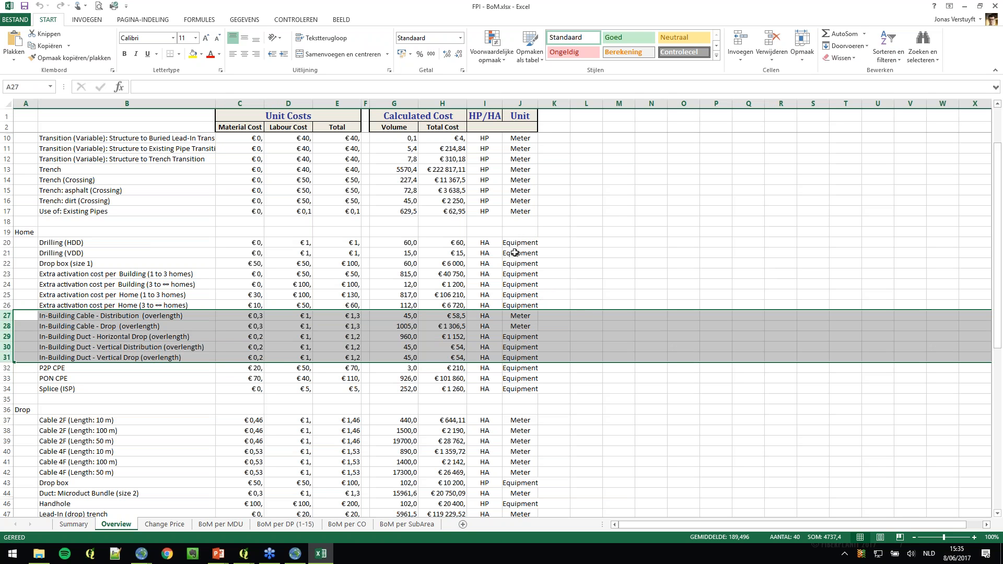
{"action": "left_click", "coordinate": [965, 9]}
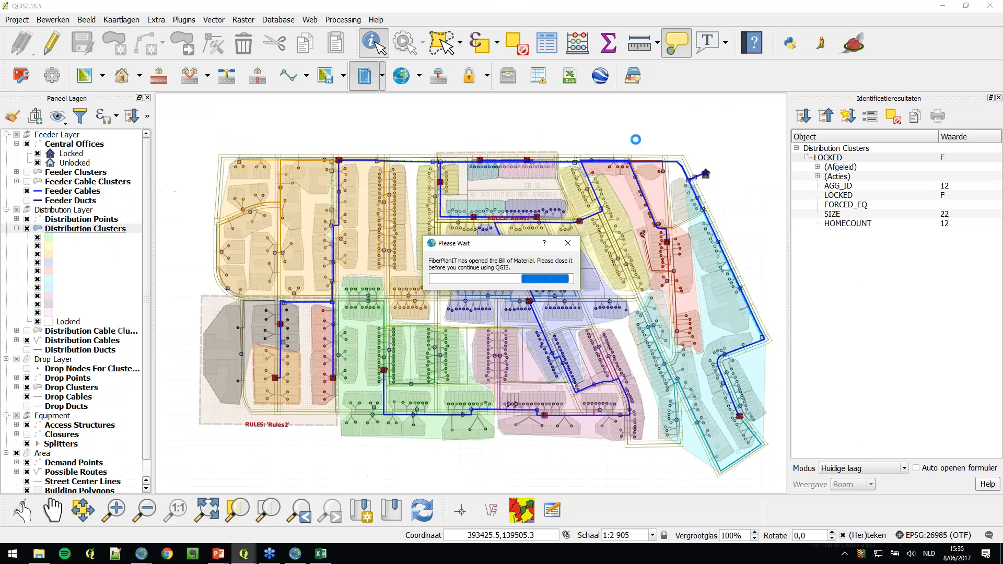
{"action": "left_click", "coordinate": [509, 293]}
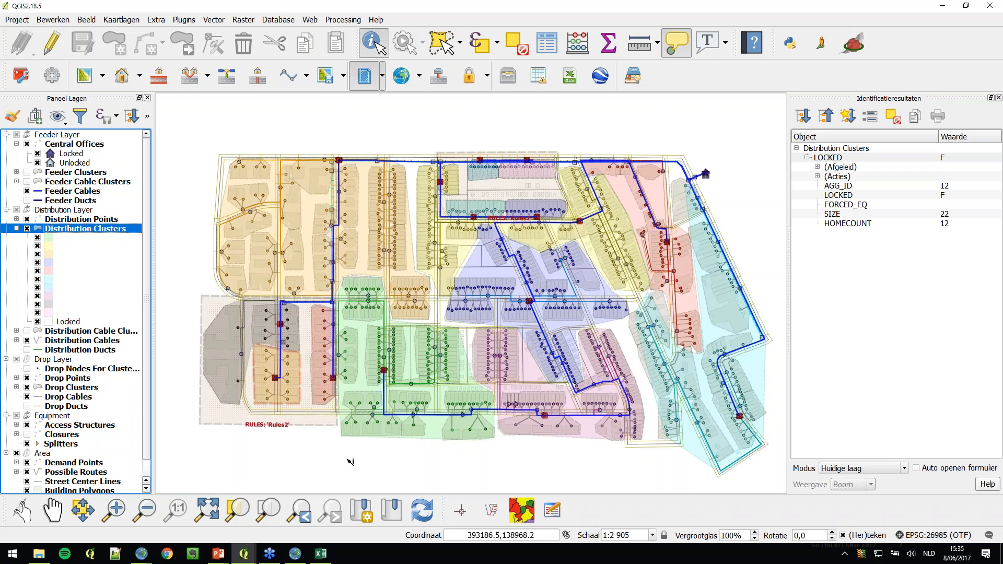
Switch to Designer, review the duct, cable and equipment settings in the Drop and Distribution rules of Rules, and return to QGIS.
{"action": "left_click", "coordinate": [296, 554]}
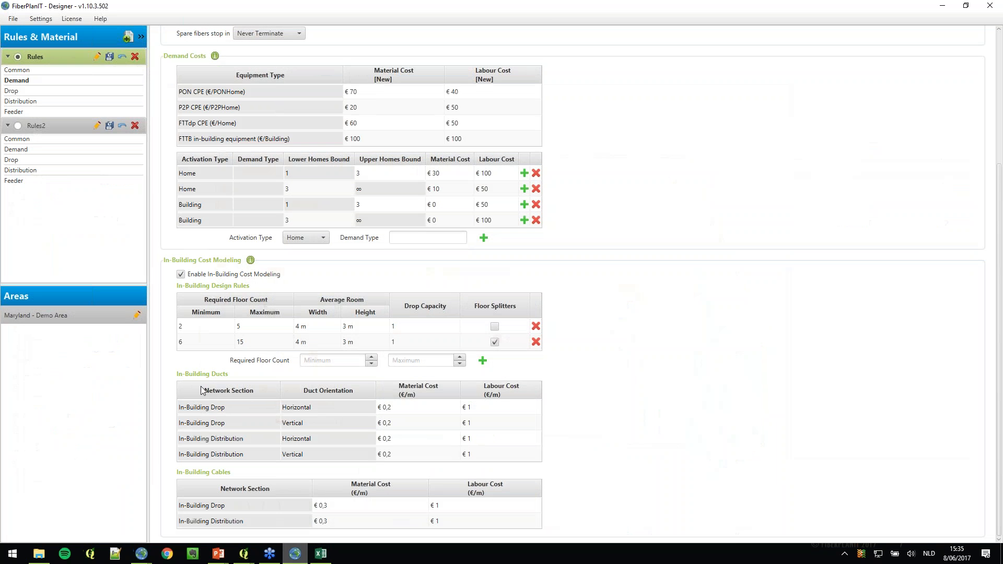
{"action": "left_click", "coordinate": [29, 92]}
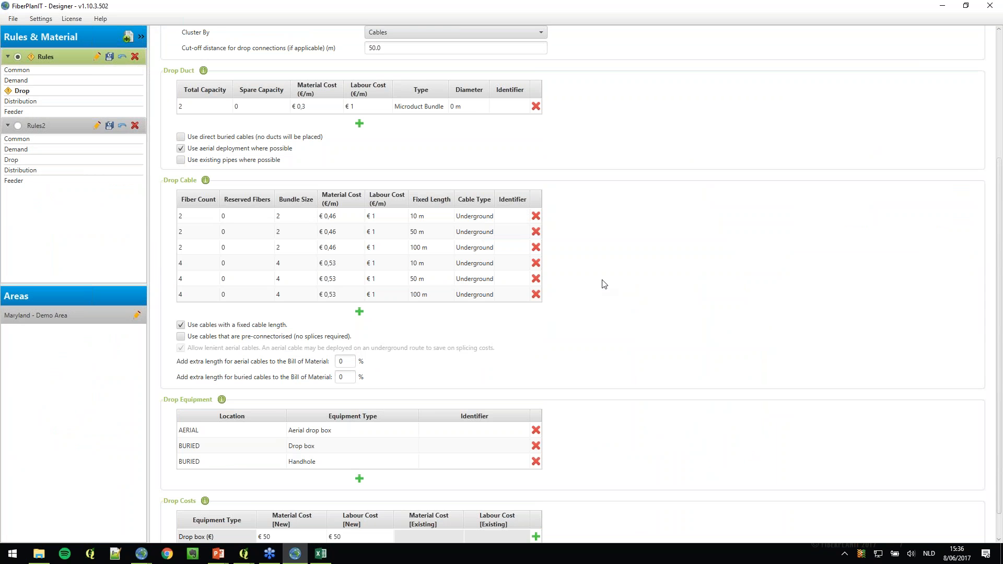
{"action": "scroll", "coordinate": [602, 285], "scroll_direction": "down", "scroll_amount": 1}
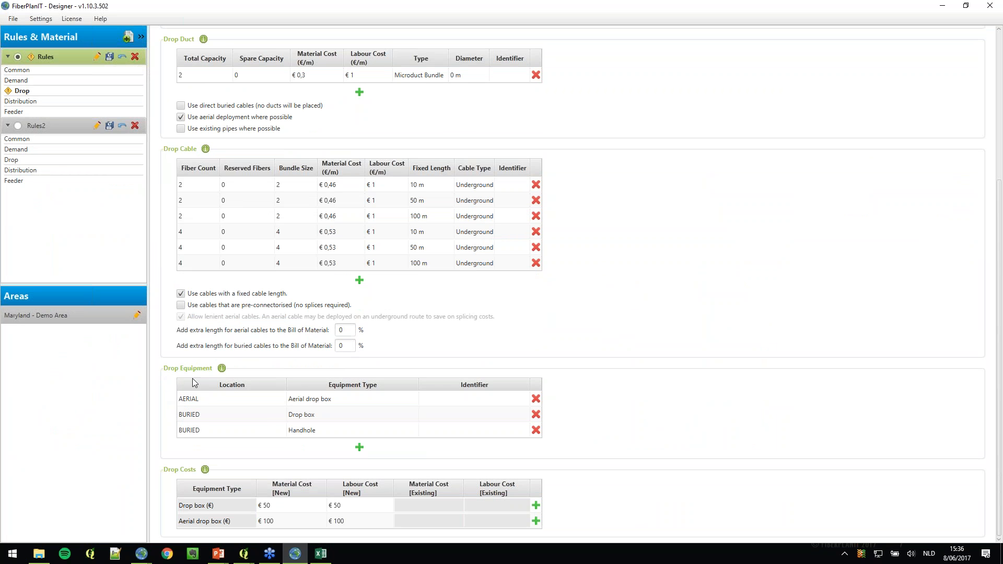
{"action": "left_click", "coordinate": [33, 103]}
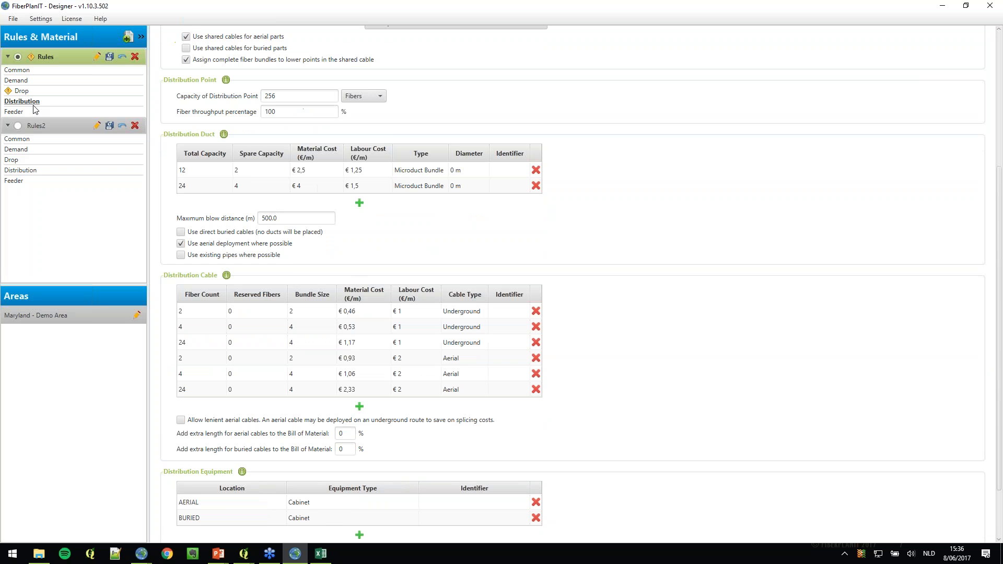
{"action": "scroll", "coordinate": [632, 364], "scroll_direction": "down", "scroll_amount": 1}
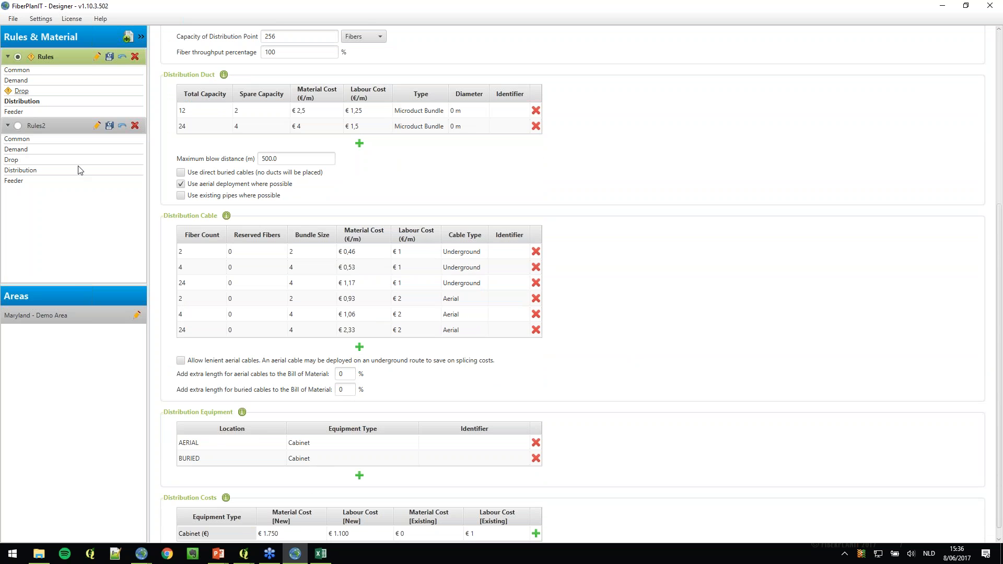
{"action": "left_click", "coordinate": [36, 93]}
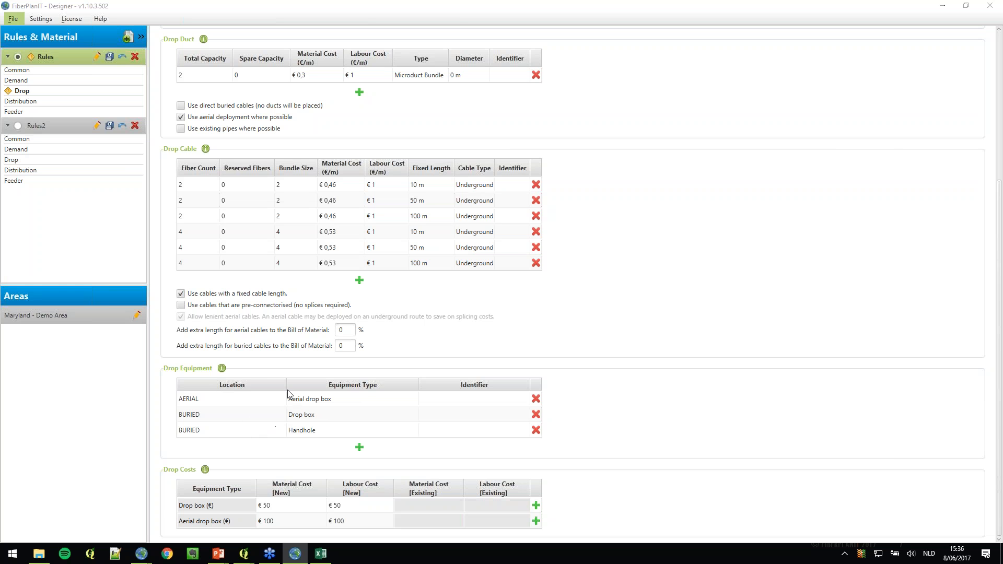
{"action": "key", "text": "alt+Tab"}
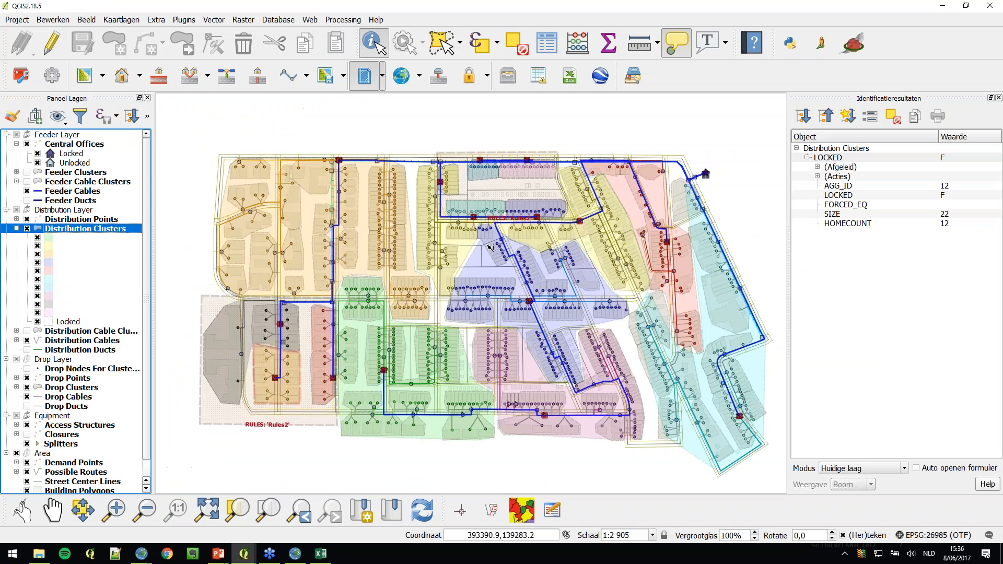
Identify a drop access structure in the orange distribution cluster and examine the TYPE attribute of both Access Structures records found there.
{"action": "scroll", "coordinate": [386, 251], "scroll_direction": "up", "scroll_amount": 2}
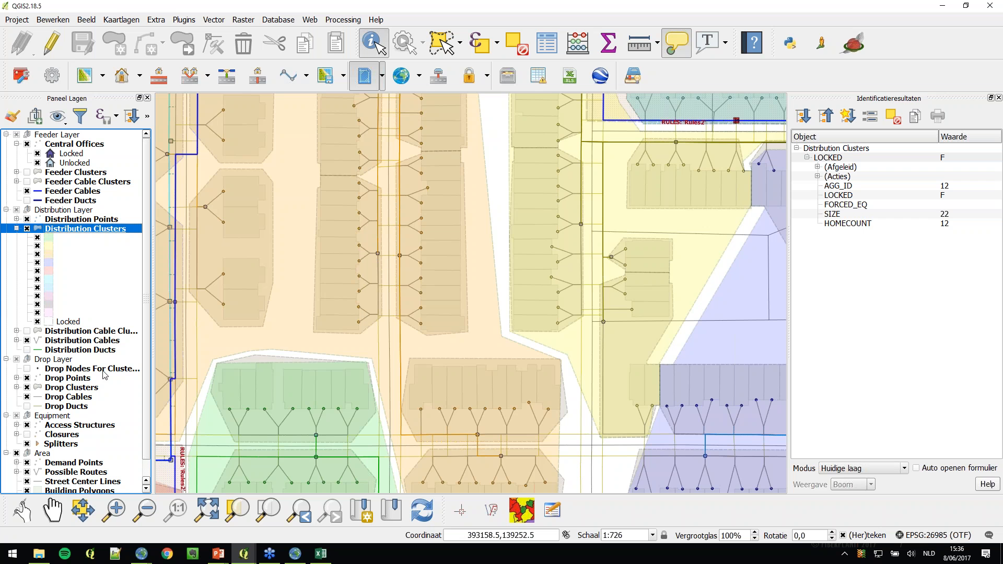
{"action": "left_click", "coordinate": [82, 426]}
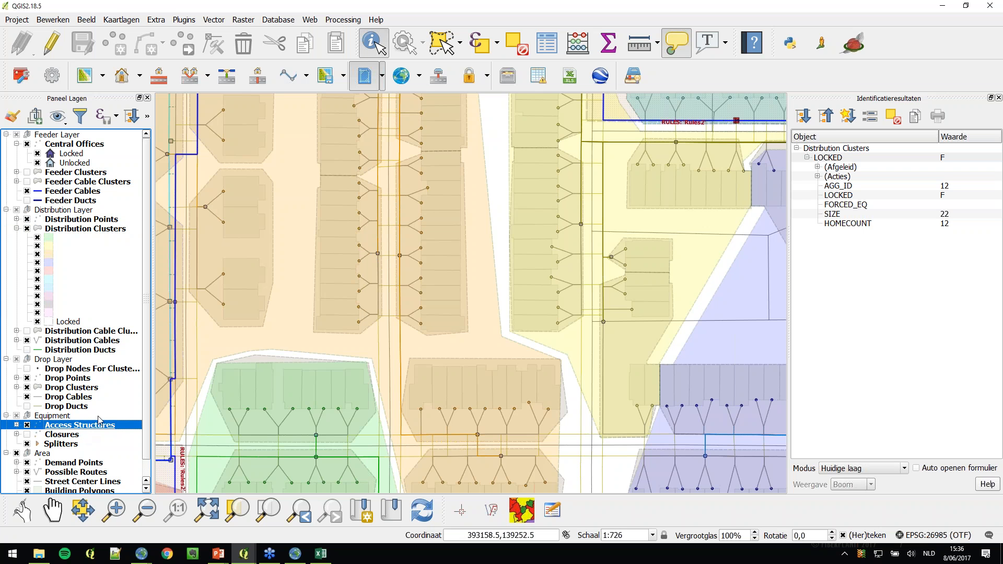
{"action": "left_click", "coordinate": [374, 256]}
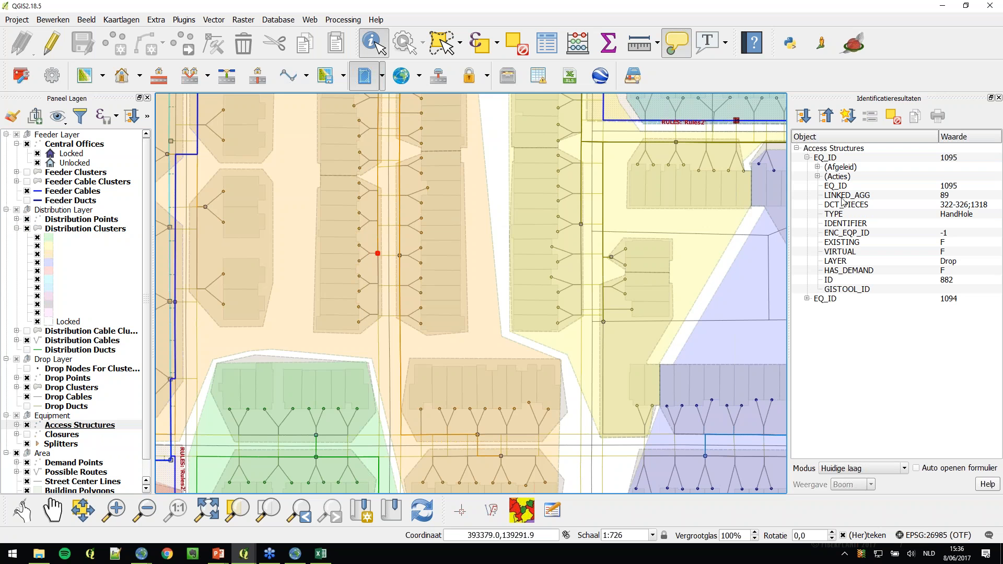
{"action": "left_click", "coordinate": [864, 216]}
{"action": "left_click", "coordinate": [808, 299]}
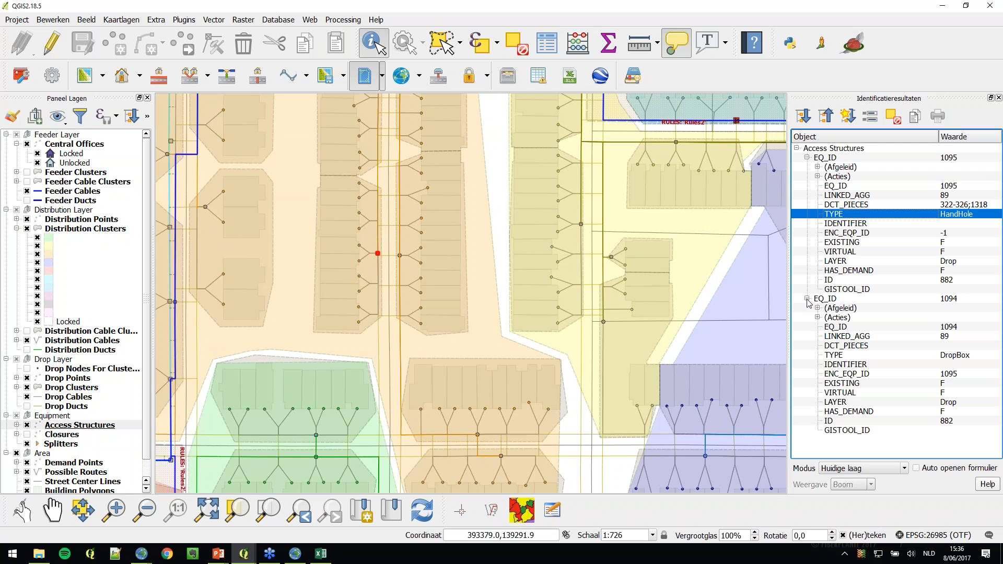
{"action": "left_click", "coordinate": [863, 355]}
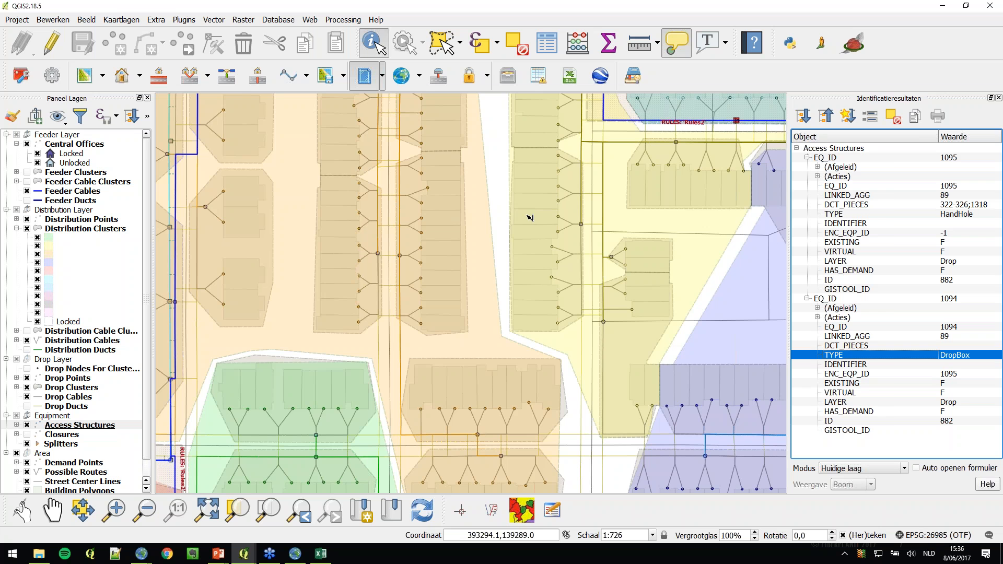
Review the fixed-length drop cables in Designer, then switch to the Excel bill of materials and examine the Cable 2F rows 37 to 39 under Drop.
{"action": "key", "text": "alt+Tab"}
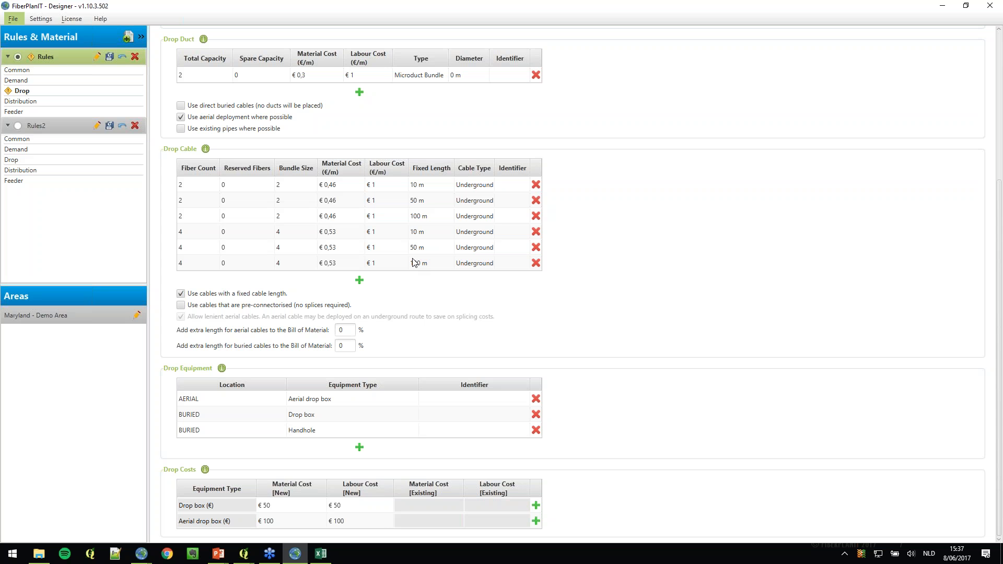
{"action": "mouse_move", "coordinate": [321, 557]}
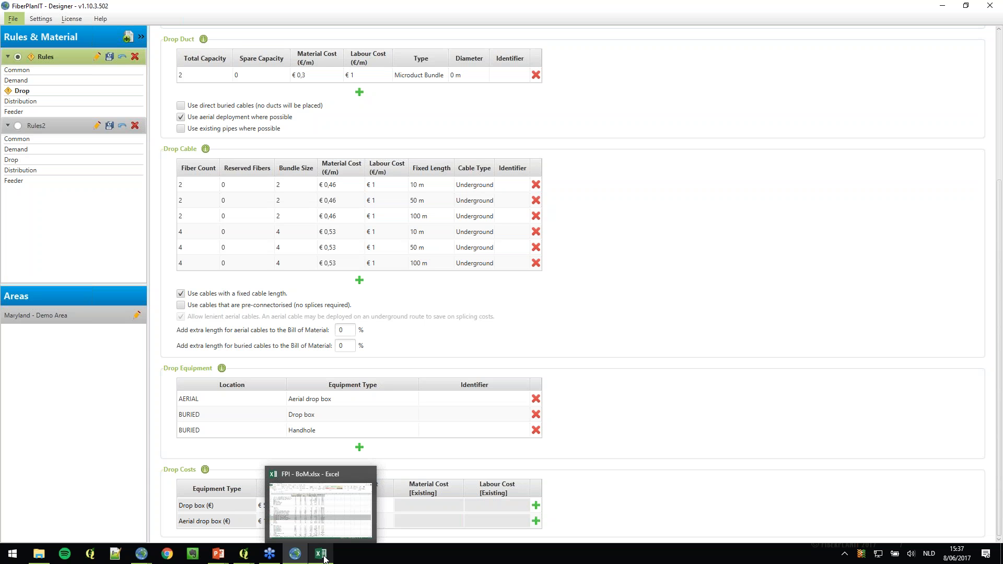
{"action": "left_click", "coordinate": [324, 557]}
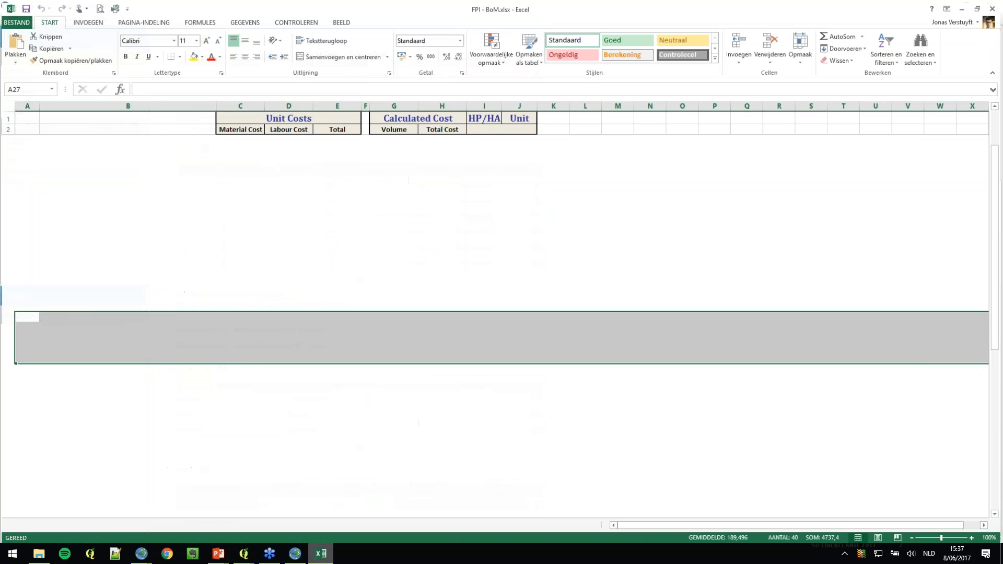
{"action": "left_click", "coordinate": [153, 396]}
{"action": "scroll", "coordinate": [153, 396], "scroll_direction": "down", "scroll_amount": 3}
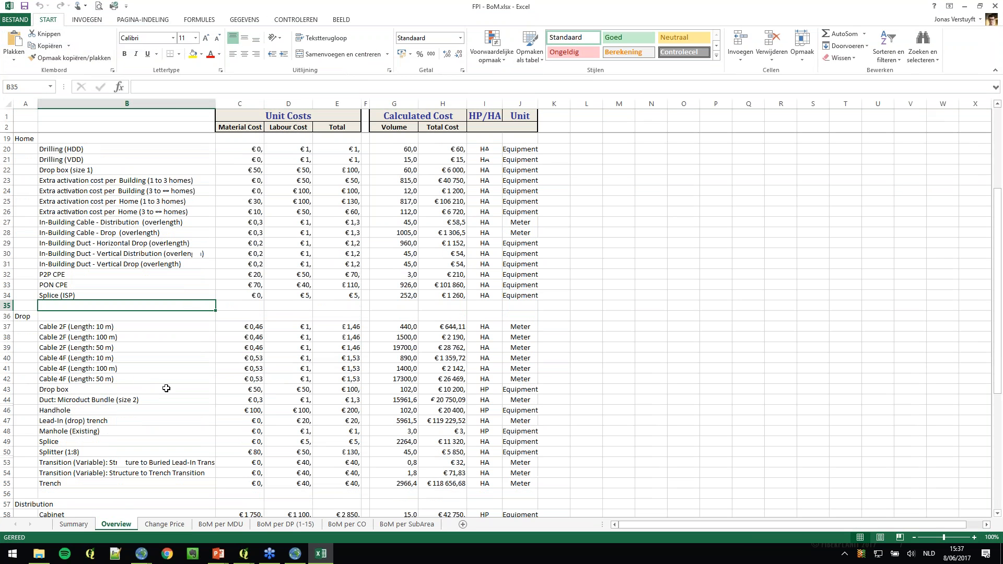
{"action": "left_click", "coordinate": [67, 326]}
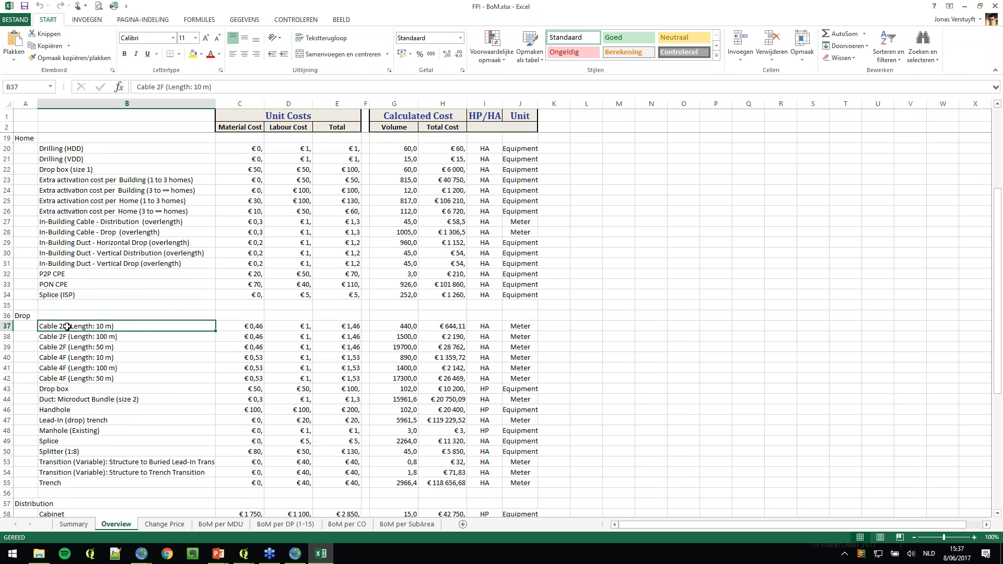
{"action": "left_click", "coordinate": [122, 337]}
{"action": "left_click", "coordinate": [126, 348]}
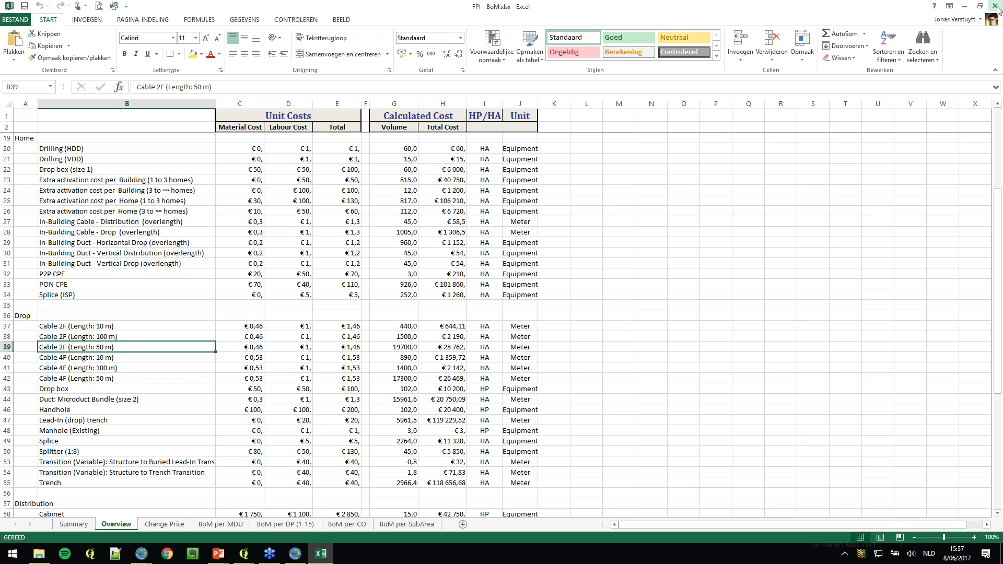
Return to QGIS and show the complete network design centred on the map.
{"action": "key", "text": "alt+Tab"}
{"action": "key", "text": "Tab"}
{"action": "scroll", "coordinate": [489, 276], "scroll_direction": "down", "scroll_amount": 2}
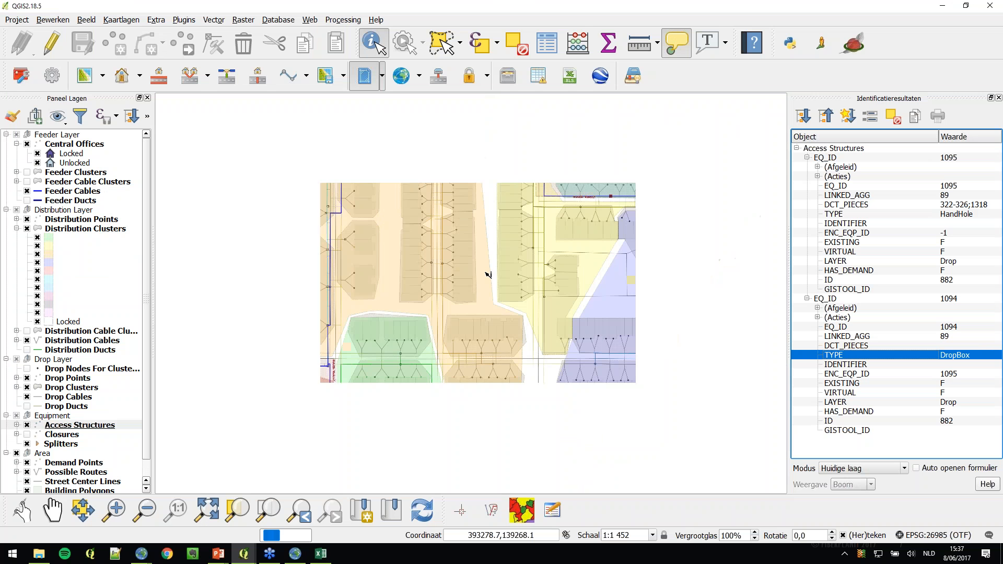
{"action": "left_click", "coordinate": [490, 240]}
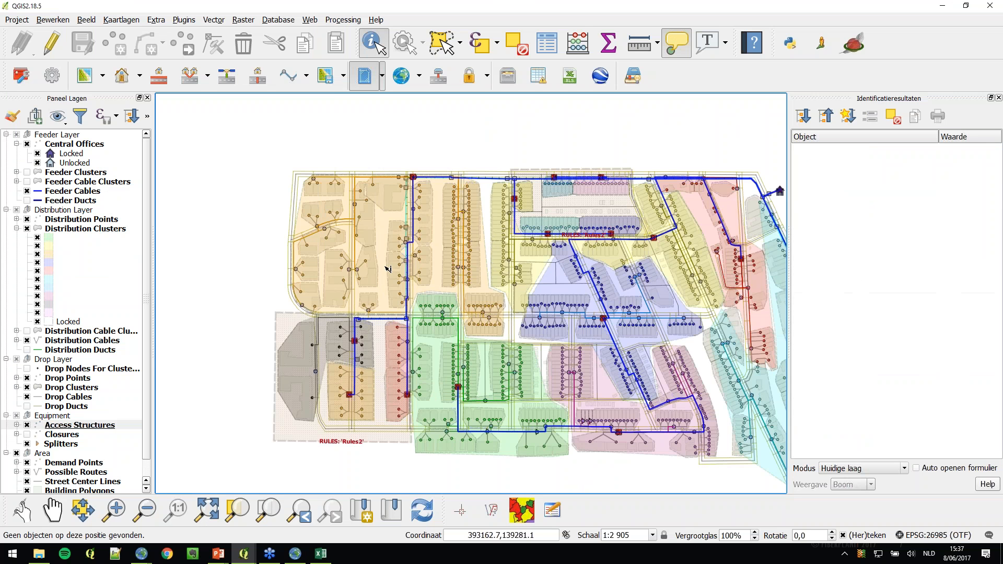
{"action": "left_click_drag", "start_coordinate": [476, 296], "coordinate": [390, 267]}
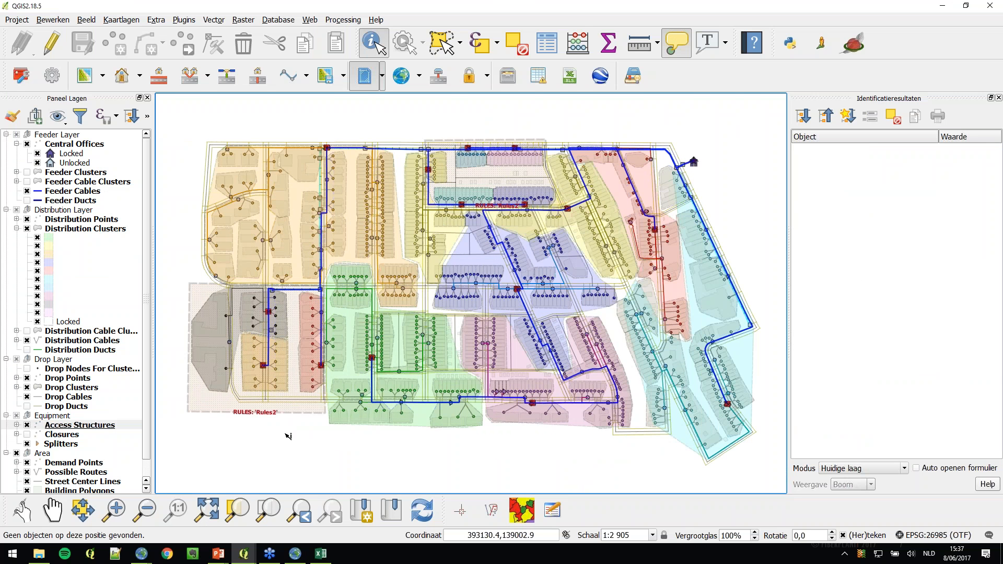
Switch to the running PowerPoint slide show and advance from the FiberPlanIT demo slide to "What's next?".
{"action": "mouse_move", "coordinate": [221, 558]}
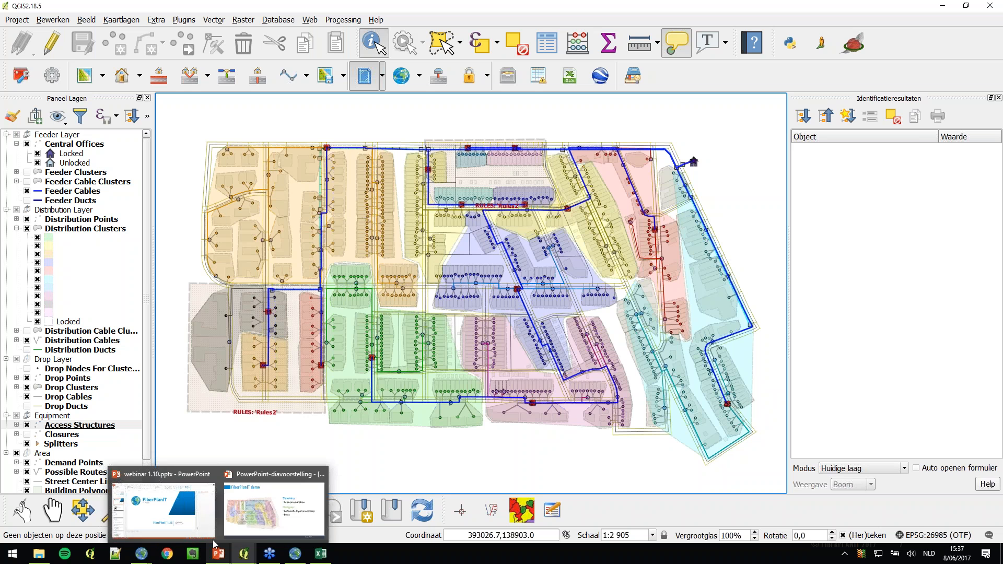
{"action": "left_click", "coordinate": [274, 510]}
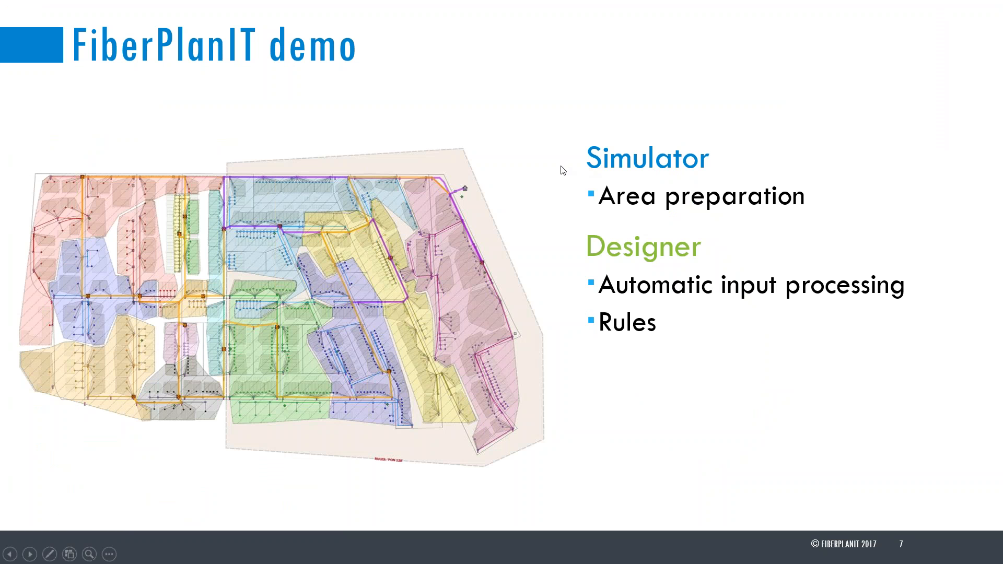
{"action": "left_click", "coordinate": [557, 201]}
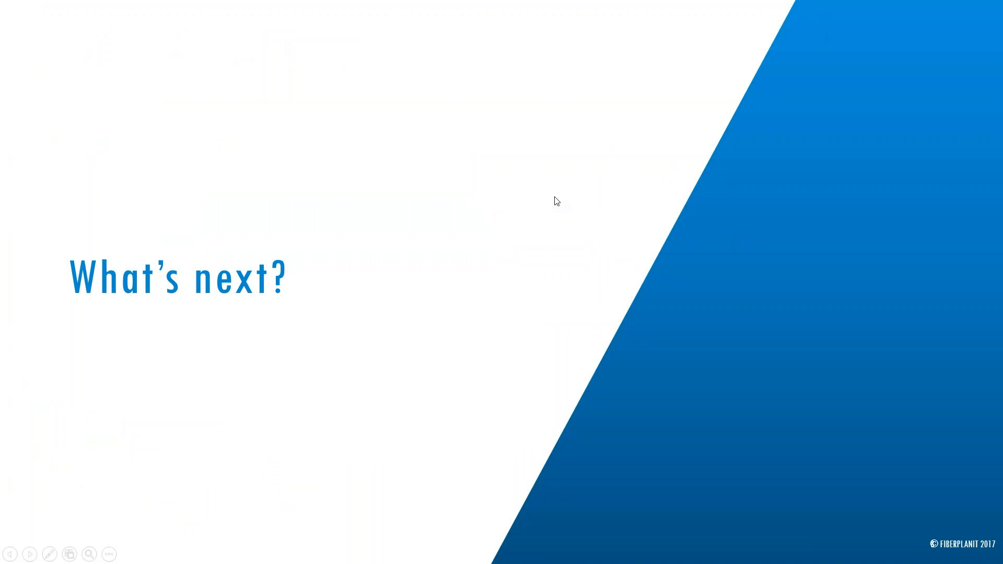